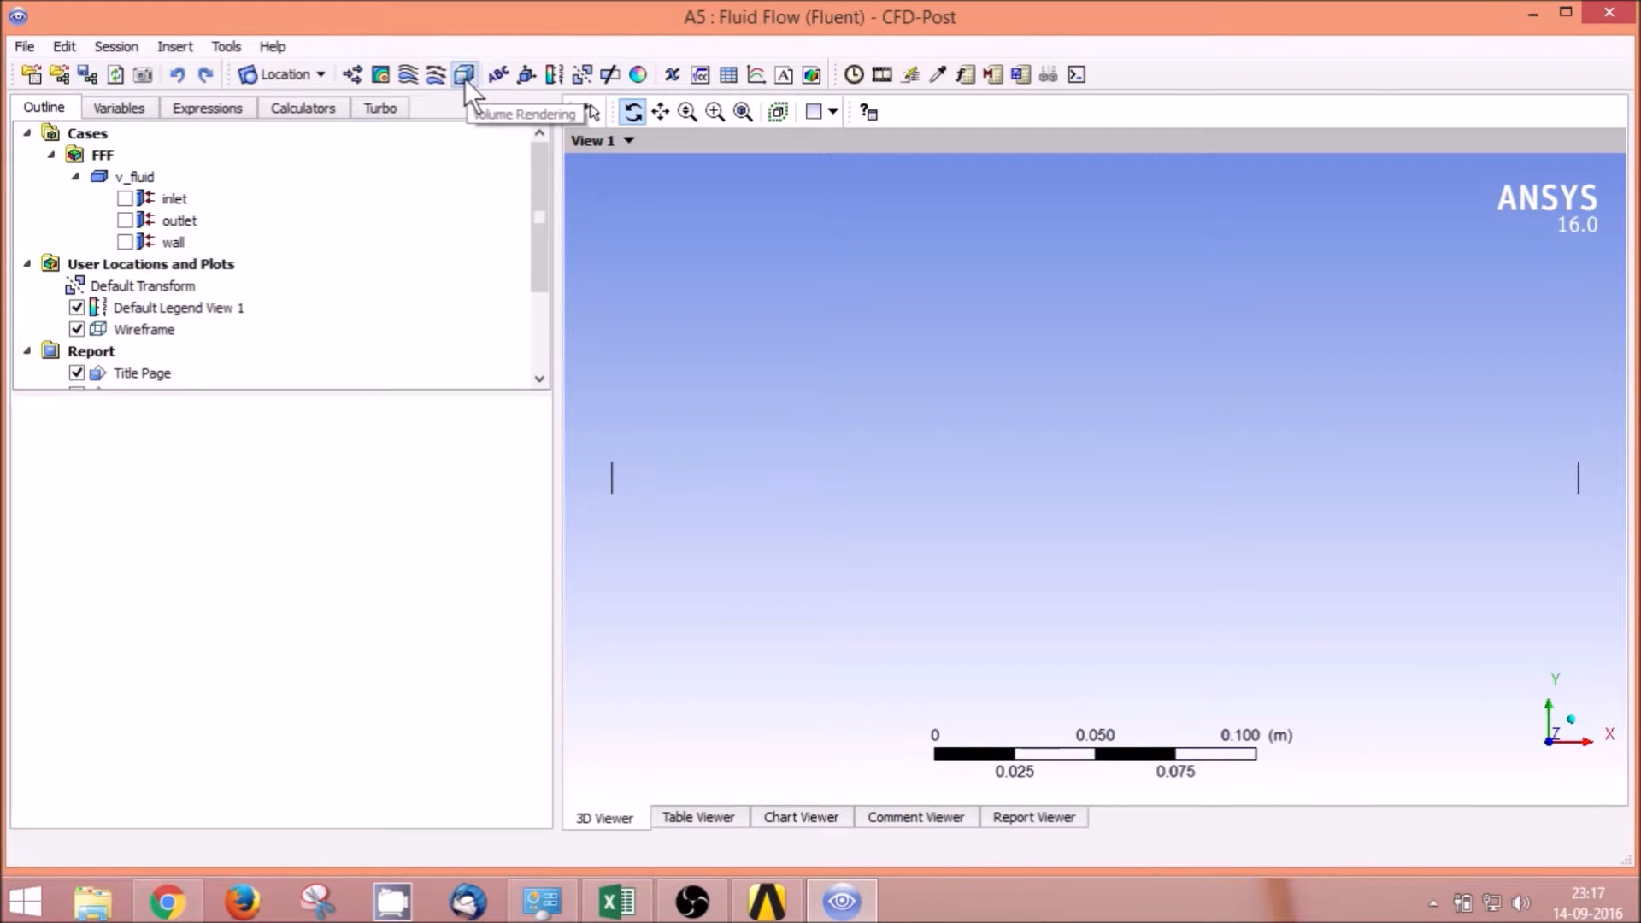
Step: Insert a volume rendering of Pressure across all domains, keeping the default range and transparency settings
left_click(464, 75)
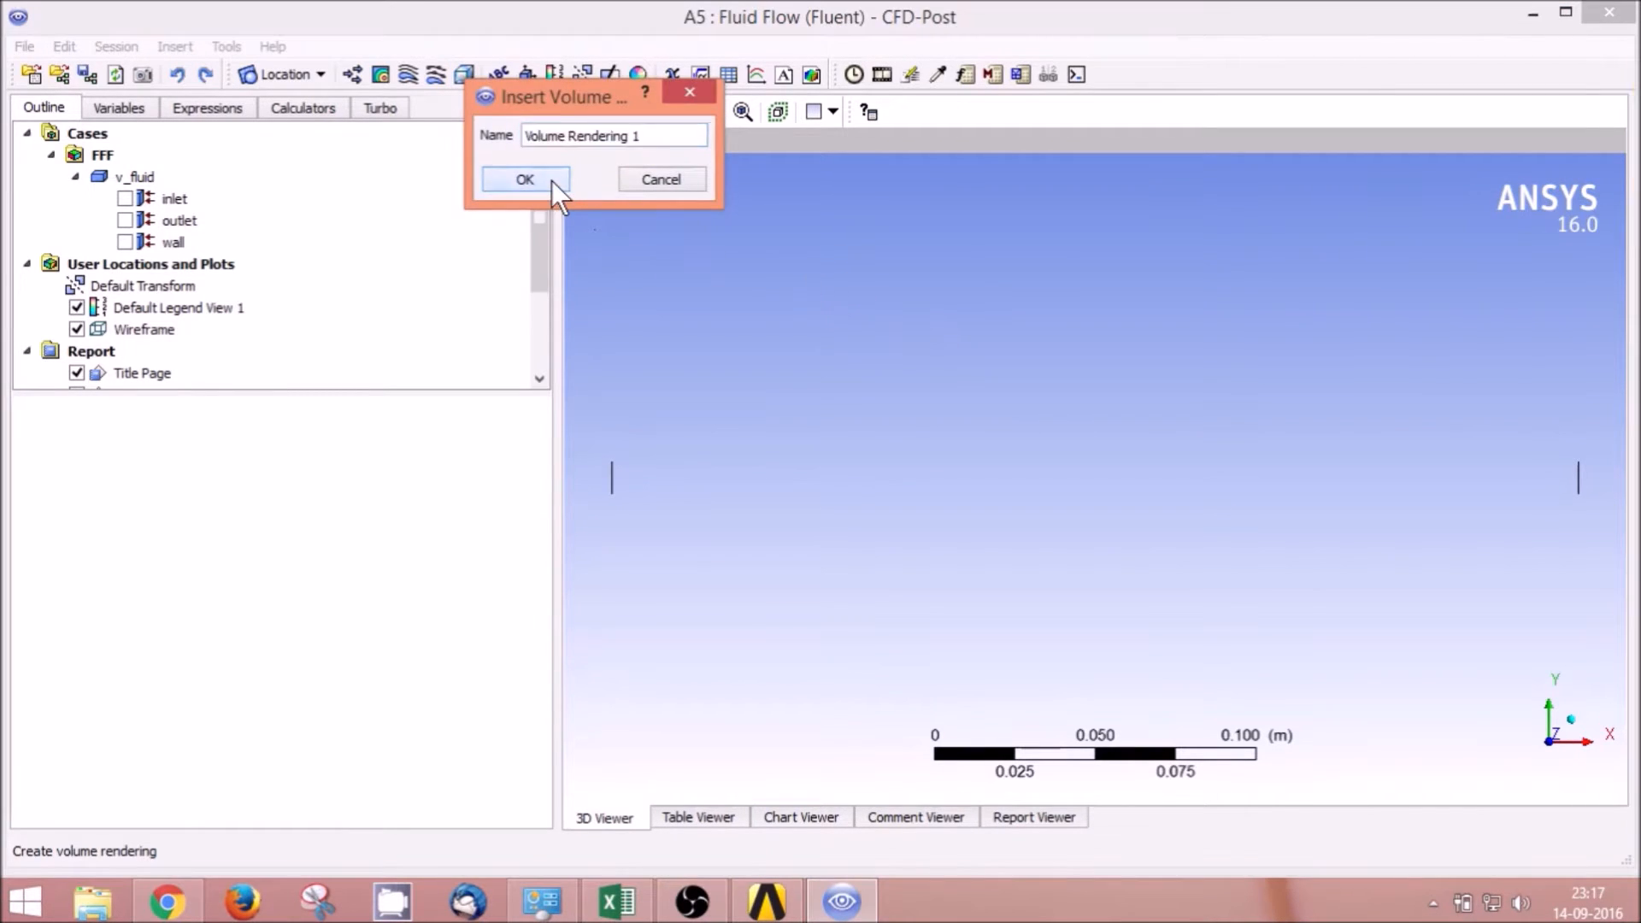
left_click(552, 182)
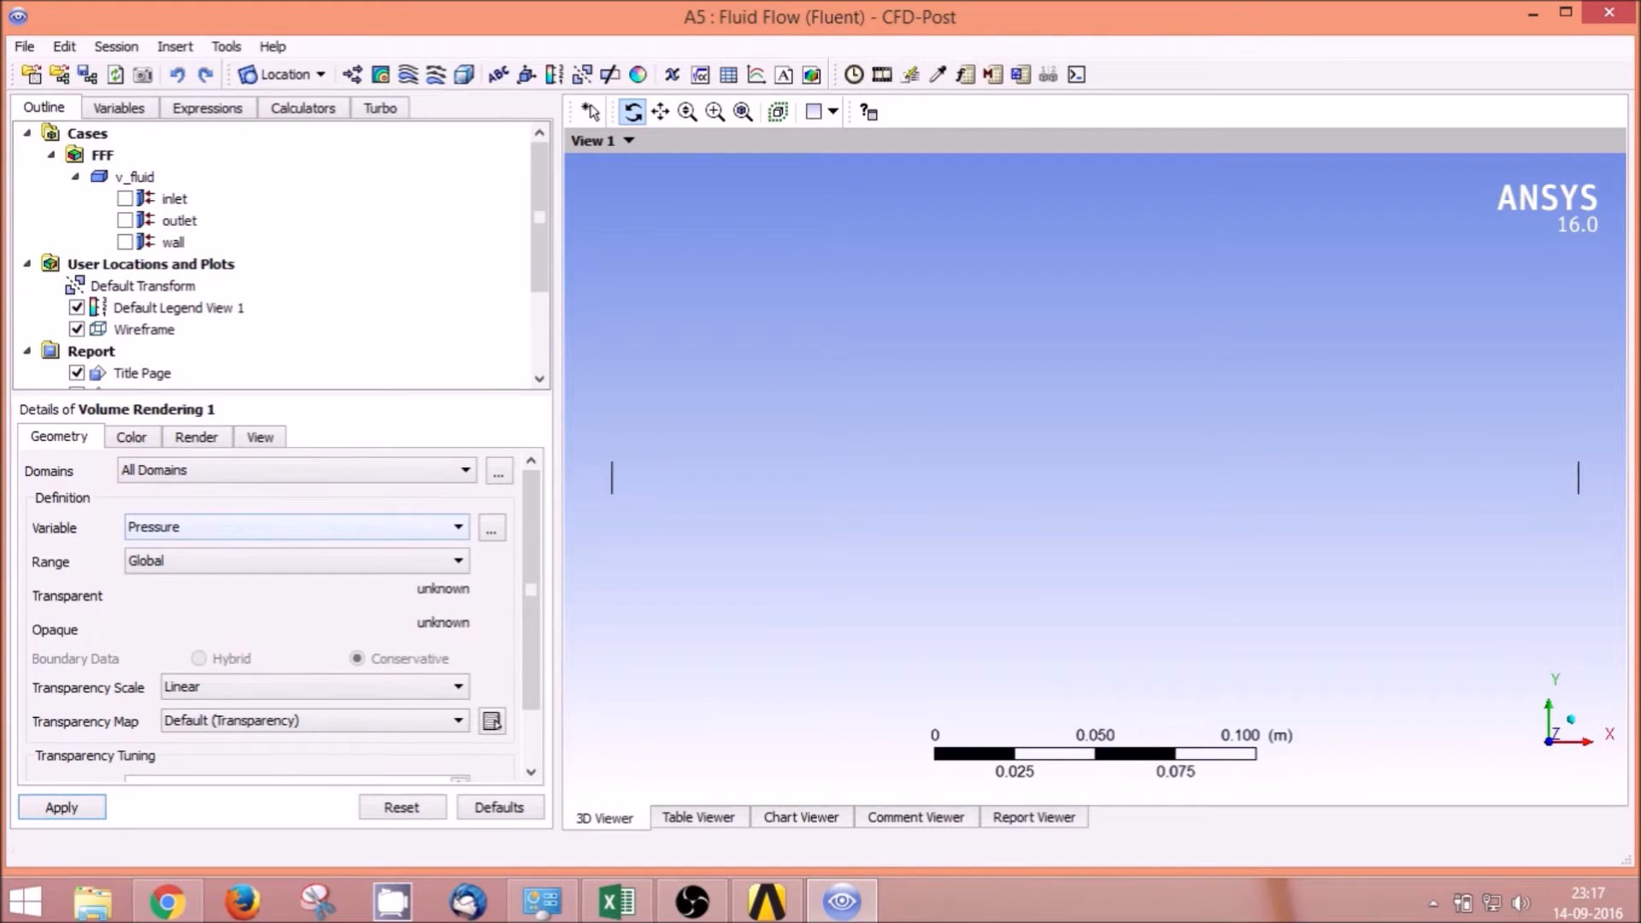
left_click_drag(530, 607, 531, 684)
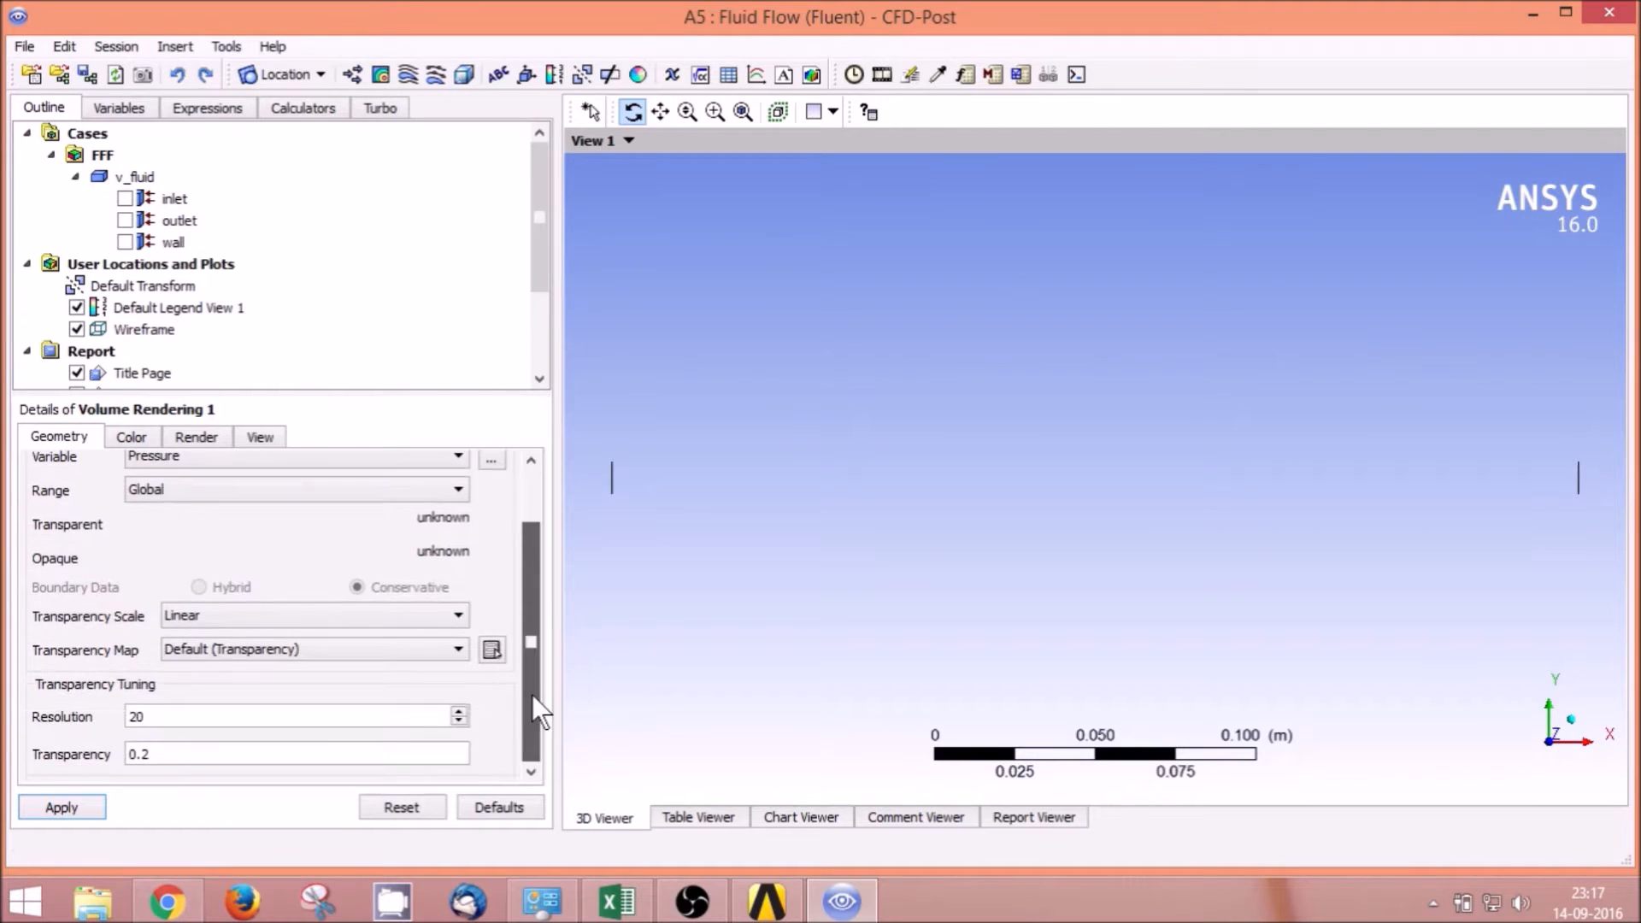
left_click(60, 803)
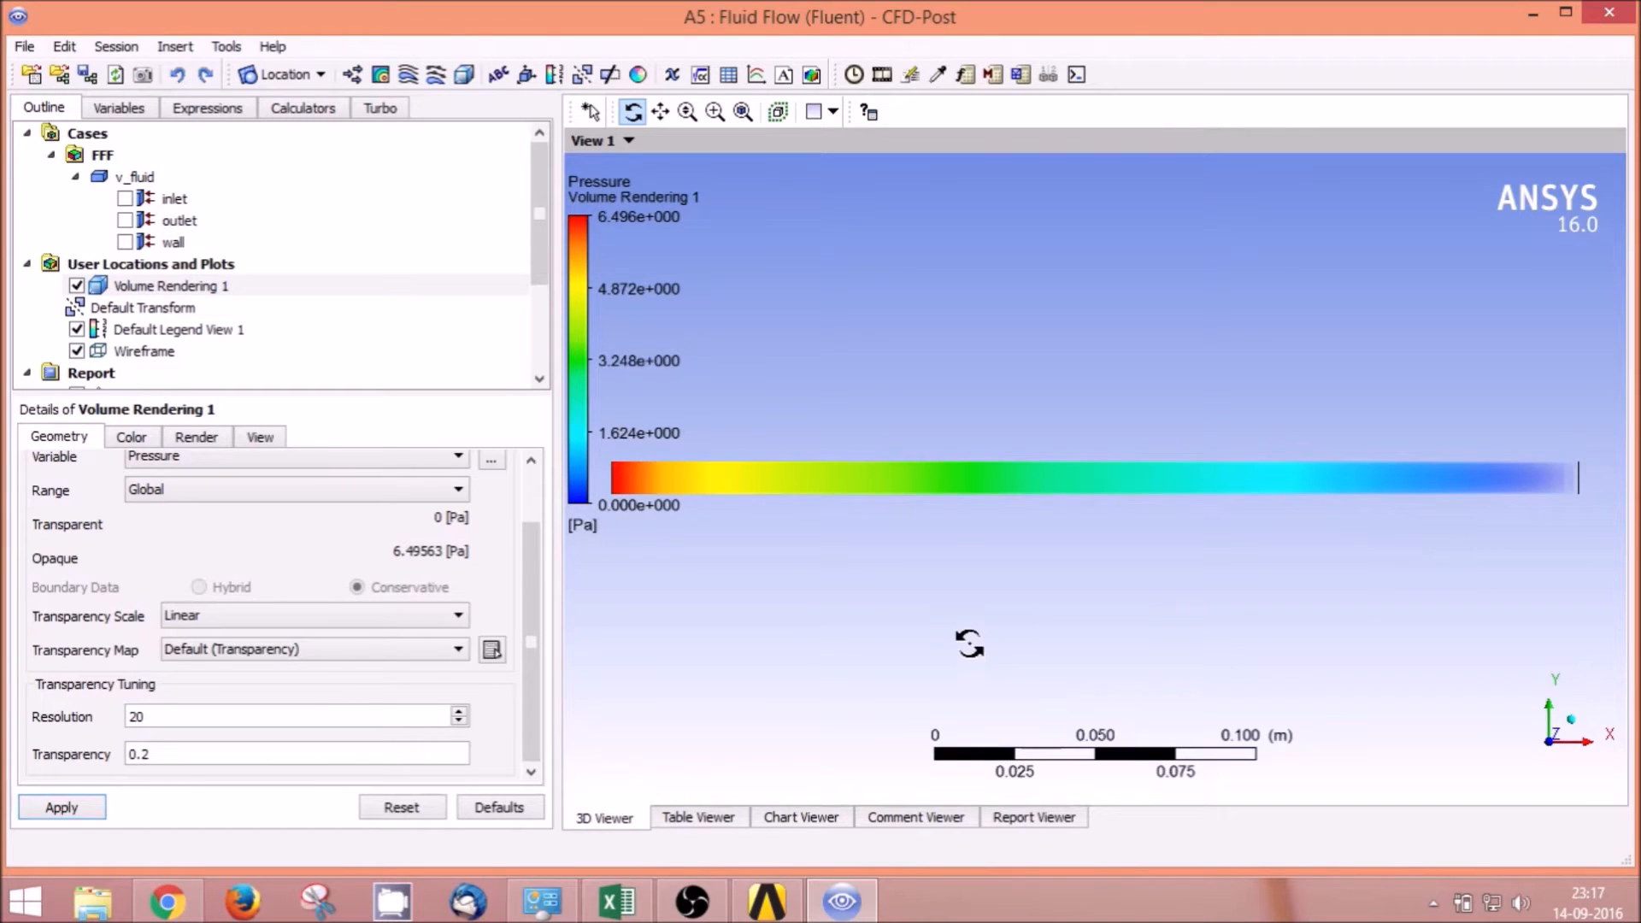
Step: Change the volume rendering's variable to Velocity u and apply it
left_click_drag(536, 617, 535, 551)
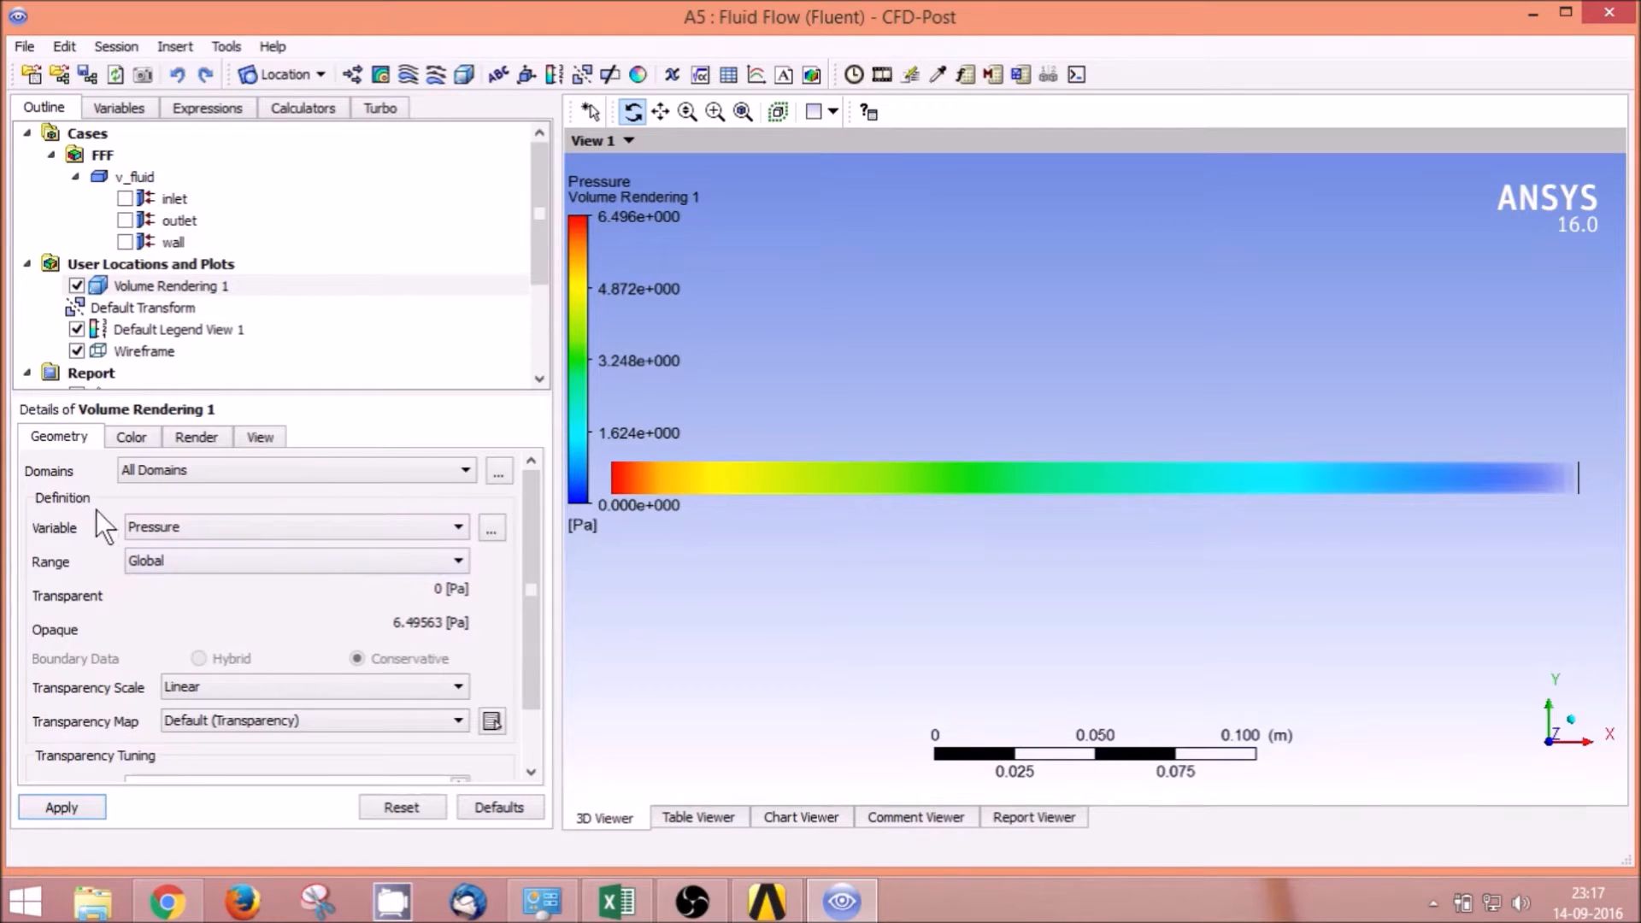
left_click(159, 527)
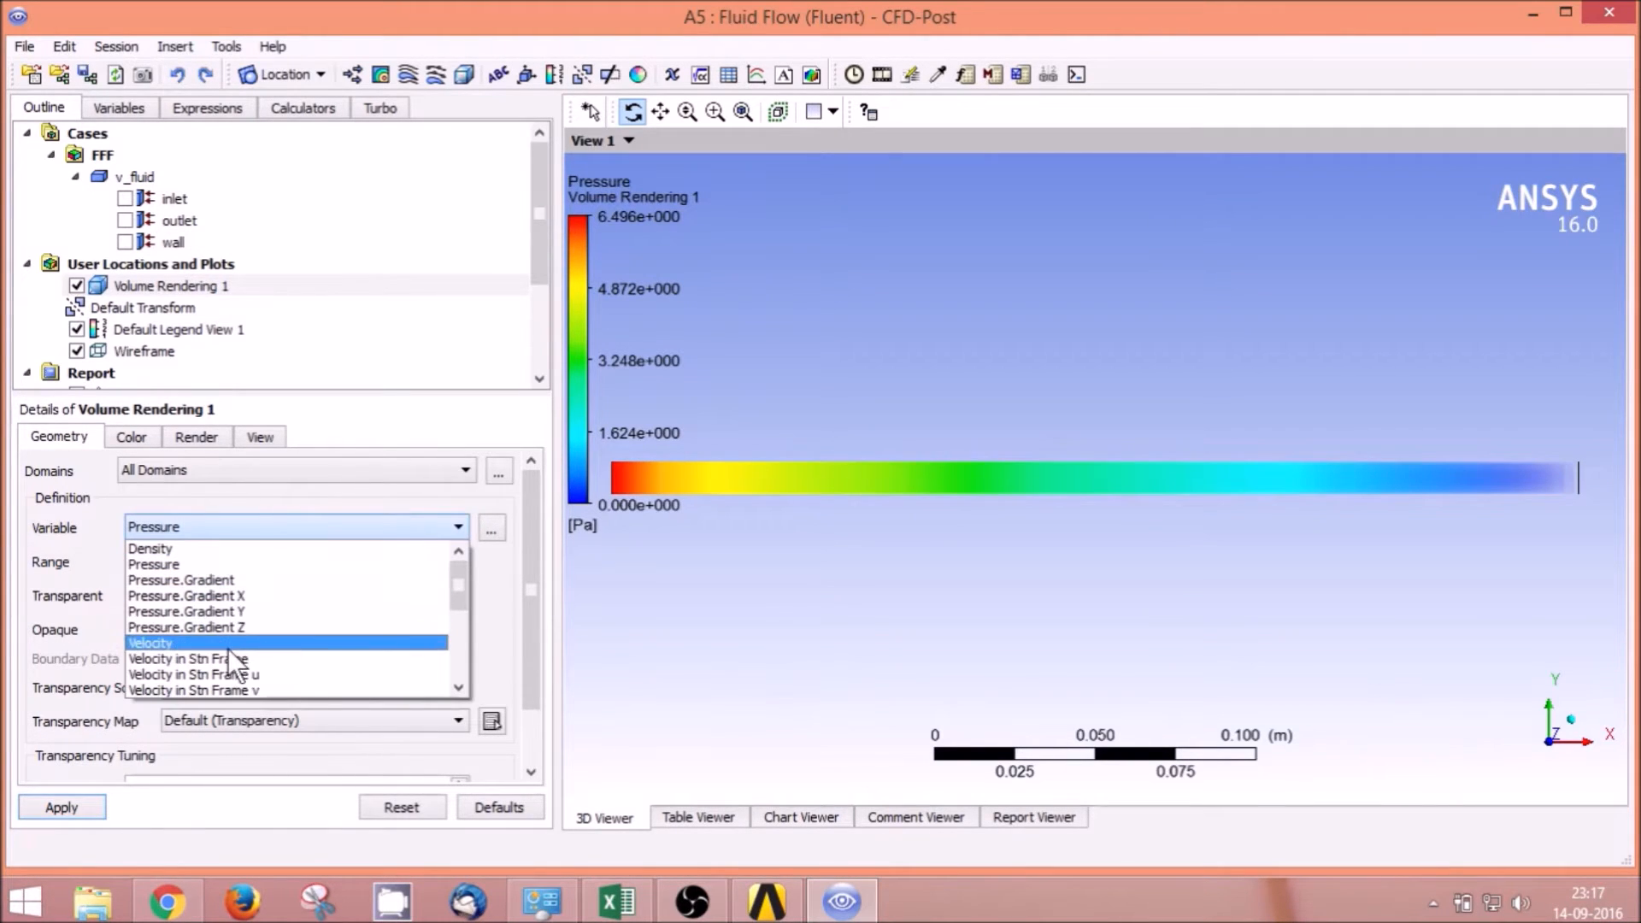
mouse_move(453, 585)
left_mouse_down()
mouse_move(450, 673)
mouse_move(458, 609)
left_mouse_up()
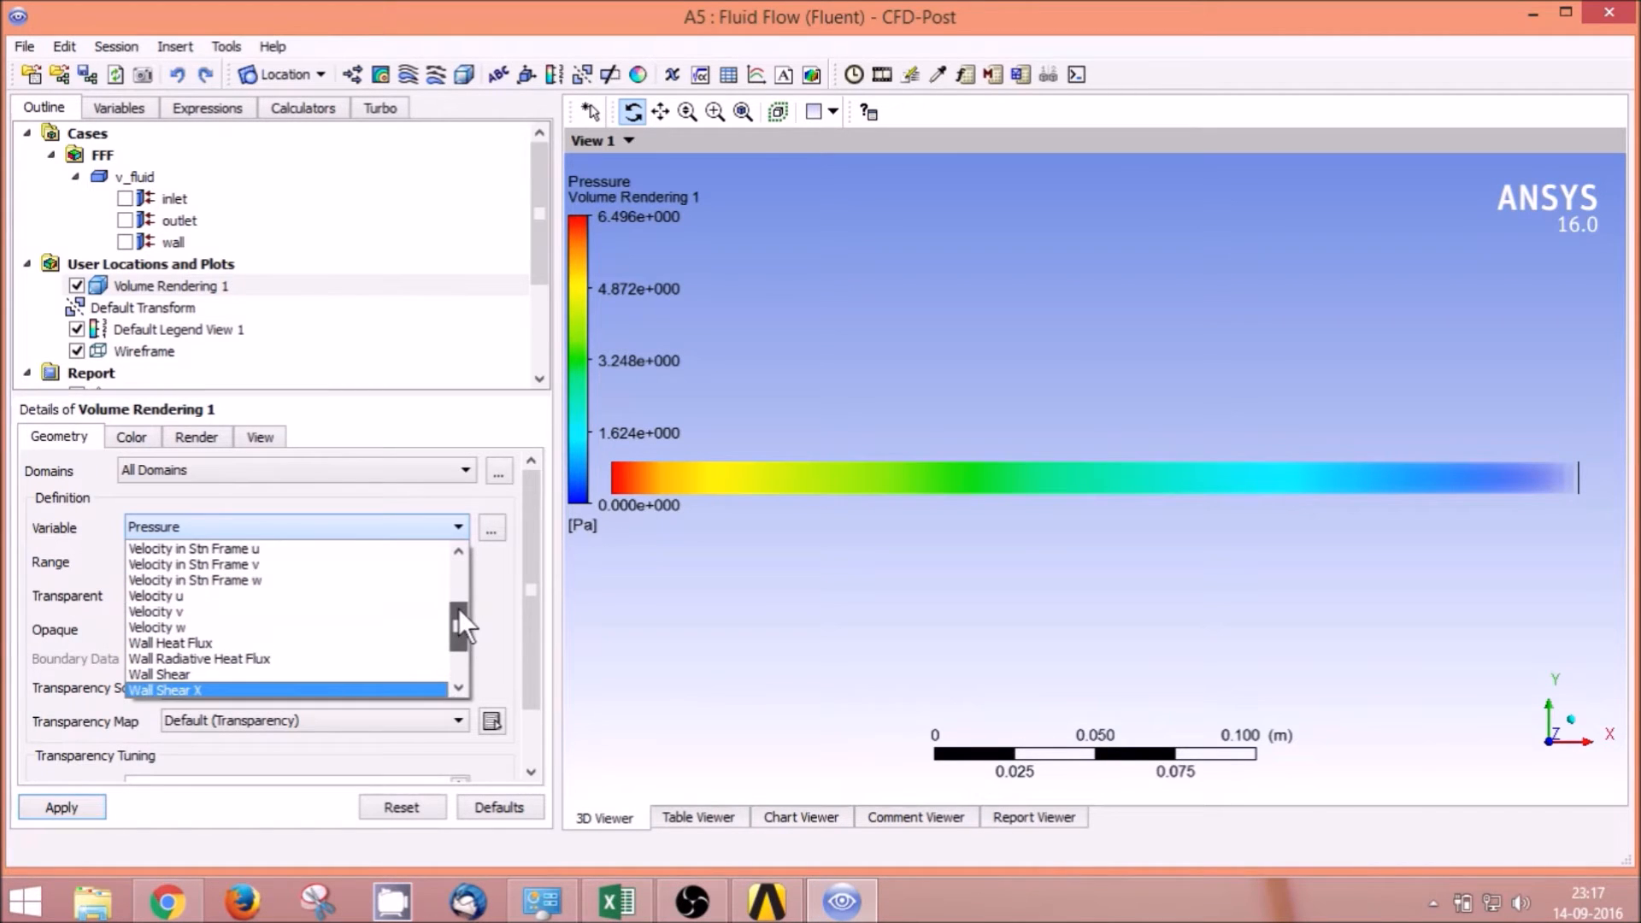
left_click(197, 594)
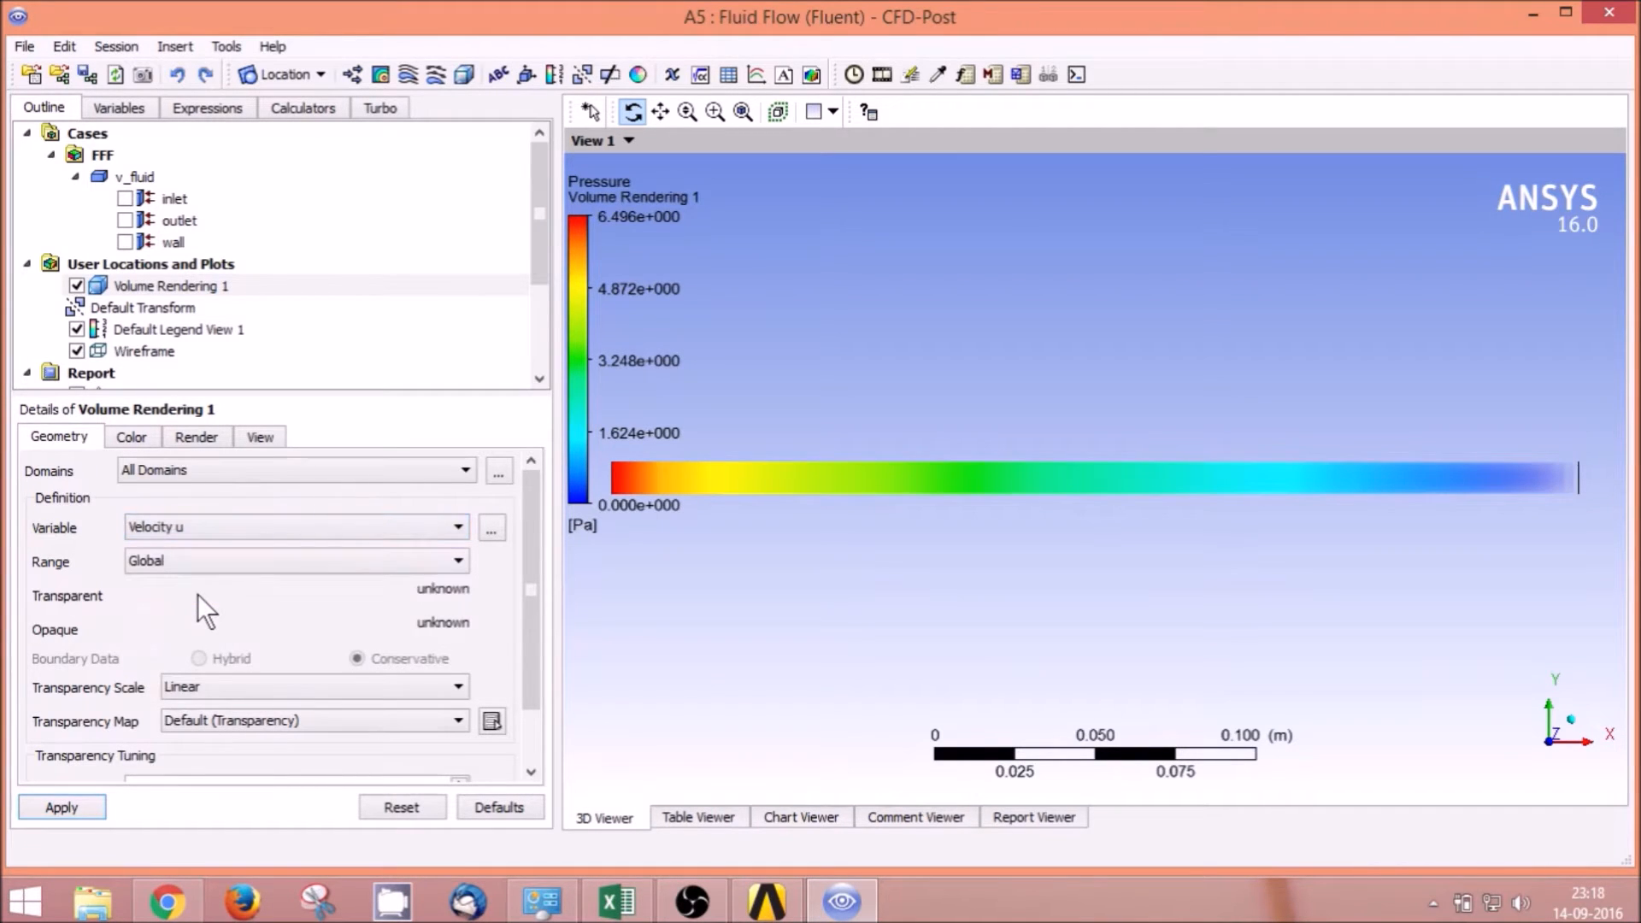
left_click(67, 807)
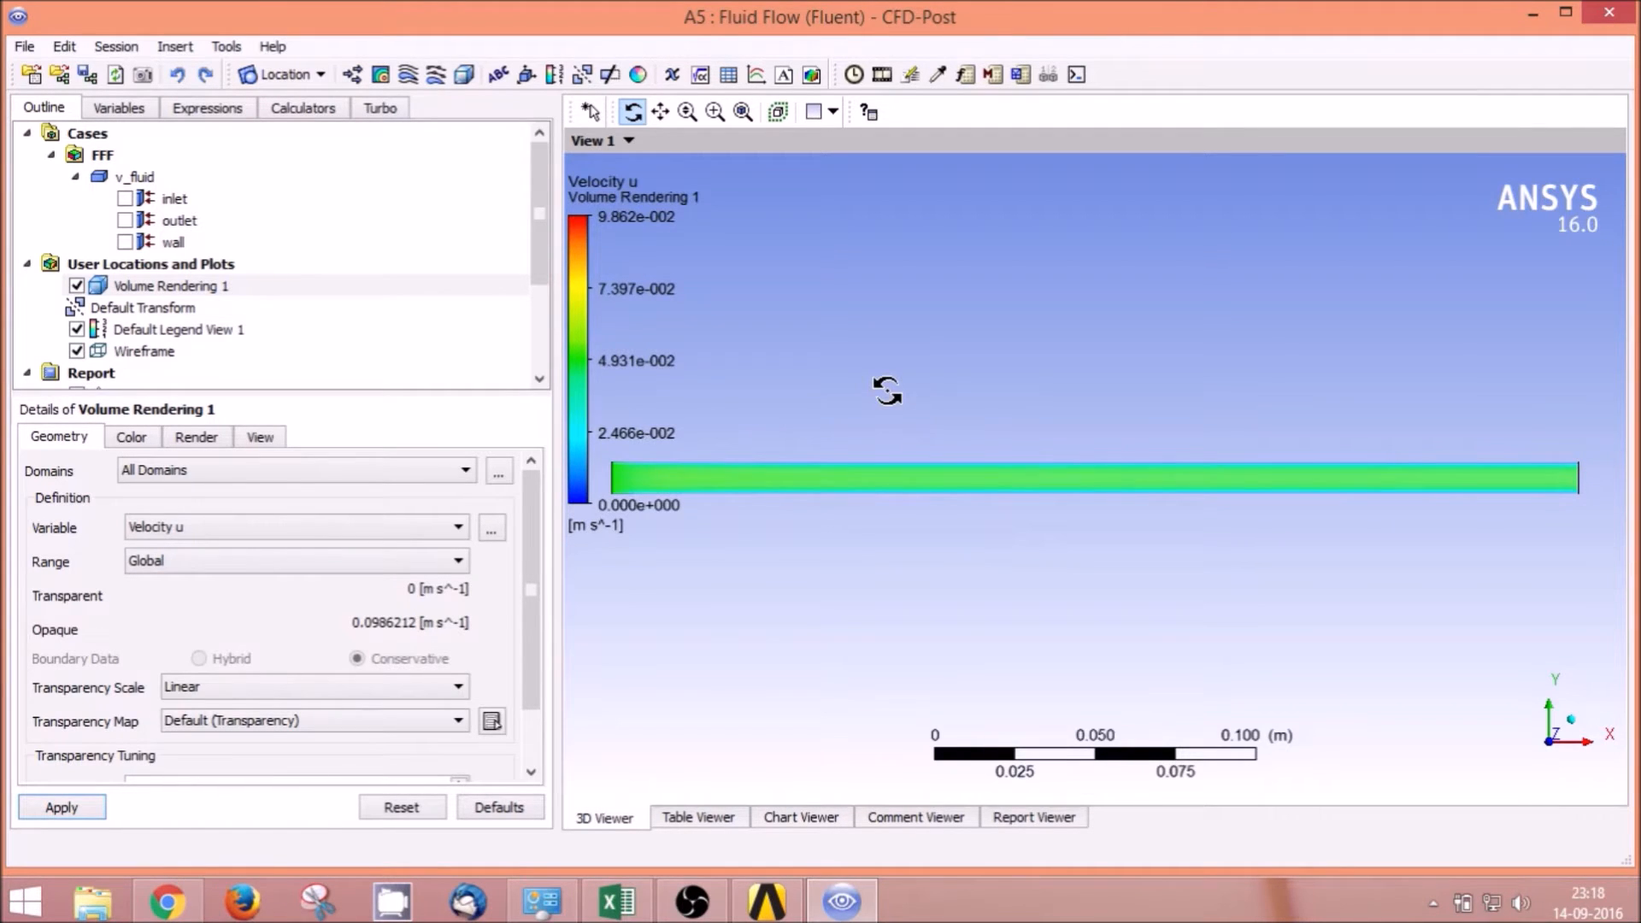
Step: Create a clip plane on the XY plane at Z = 0.0 m and clip the scene with it
left_click(610, 76)
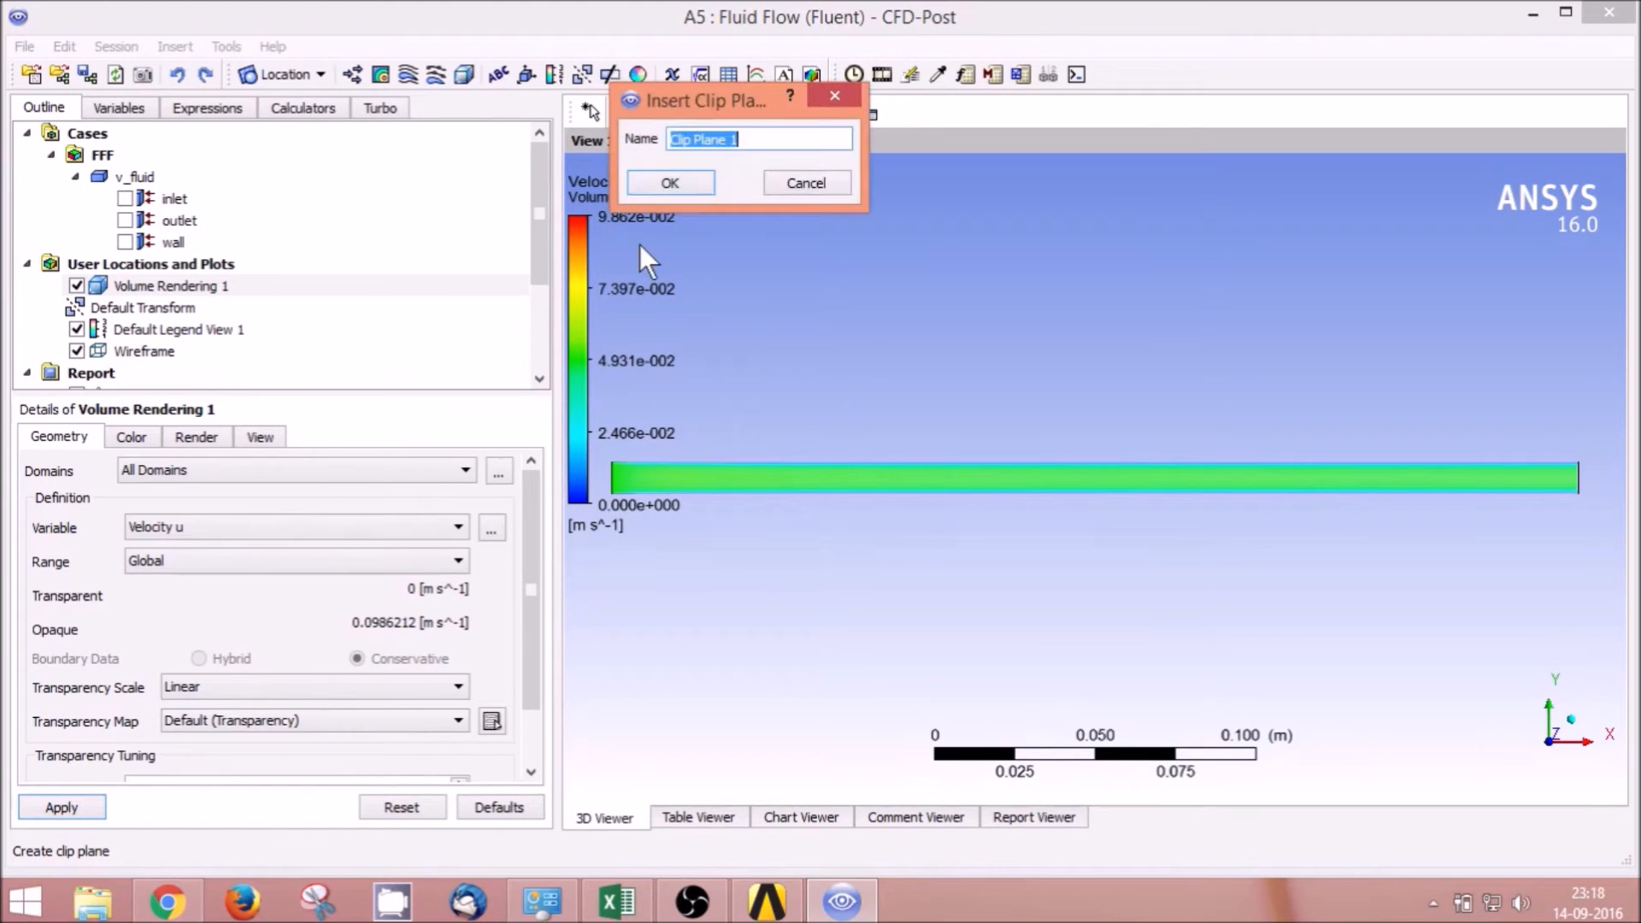
left_click(690, 186)
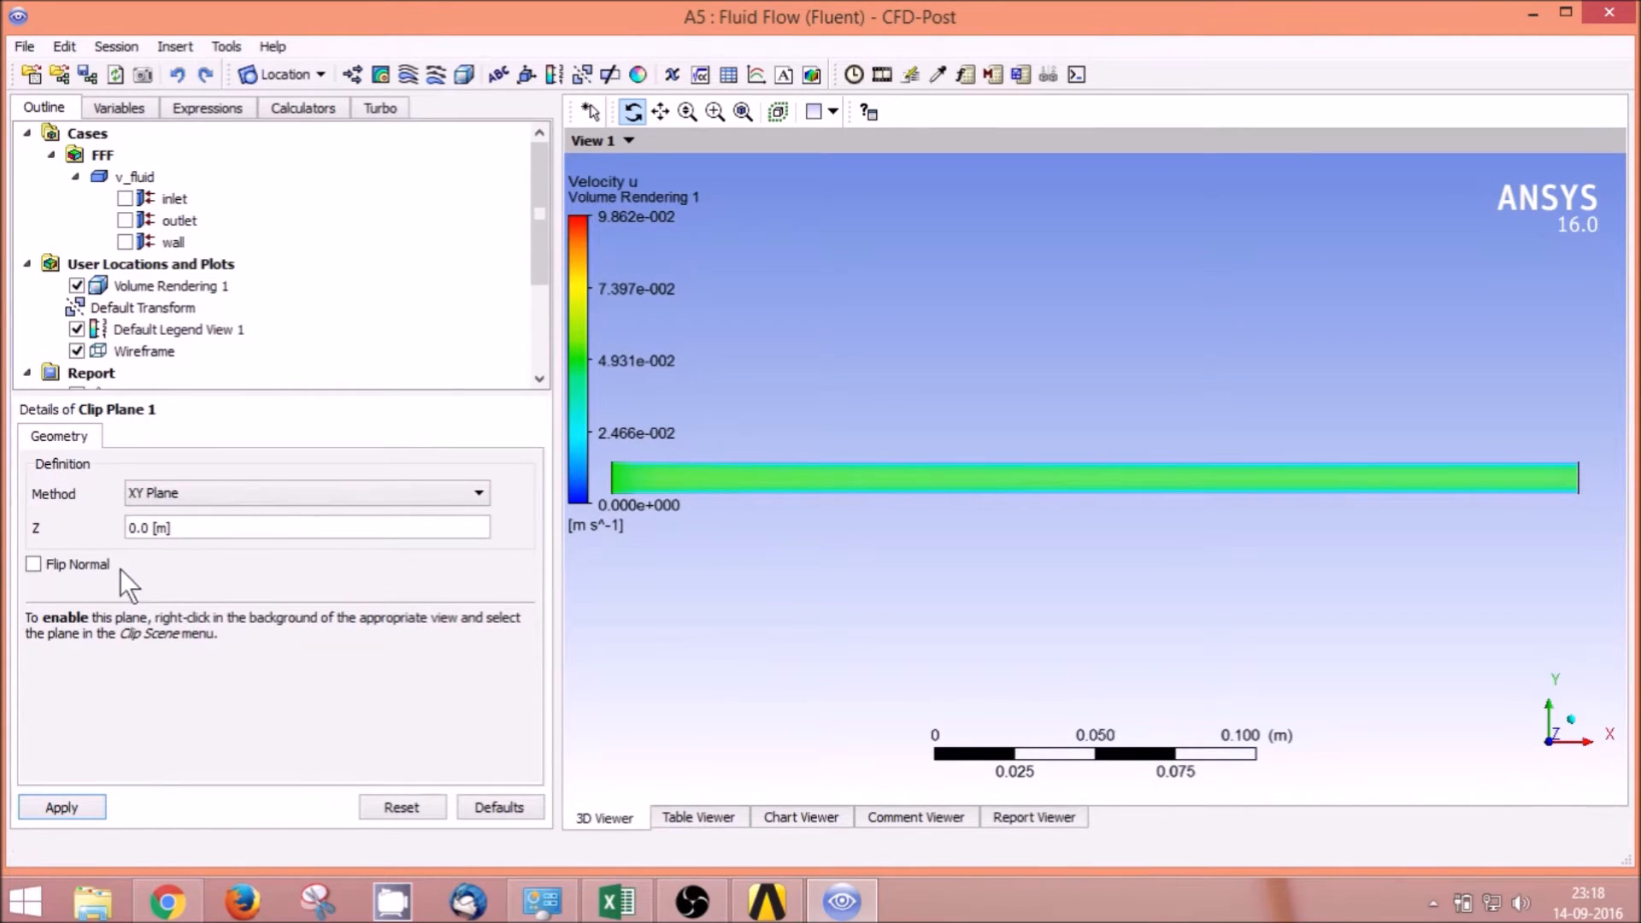
left_click(77, 808)
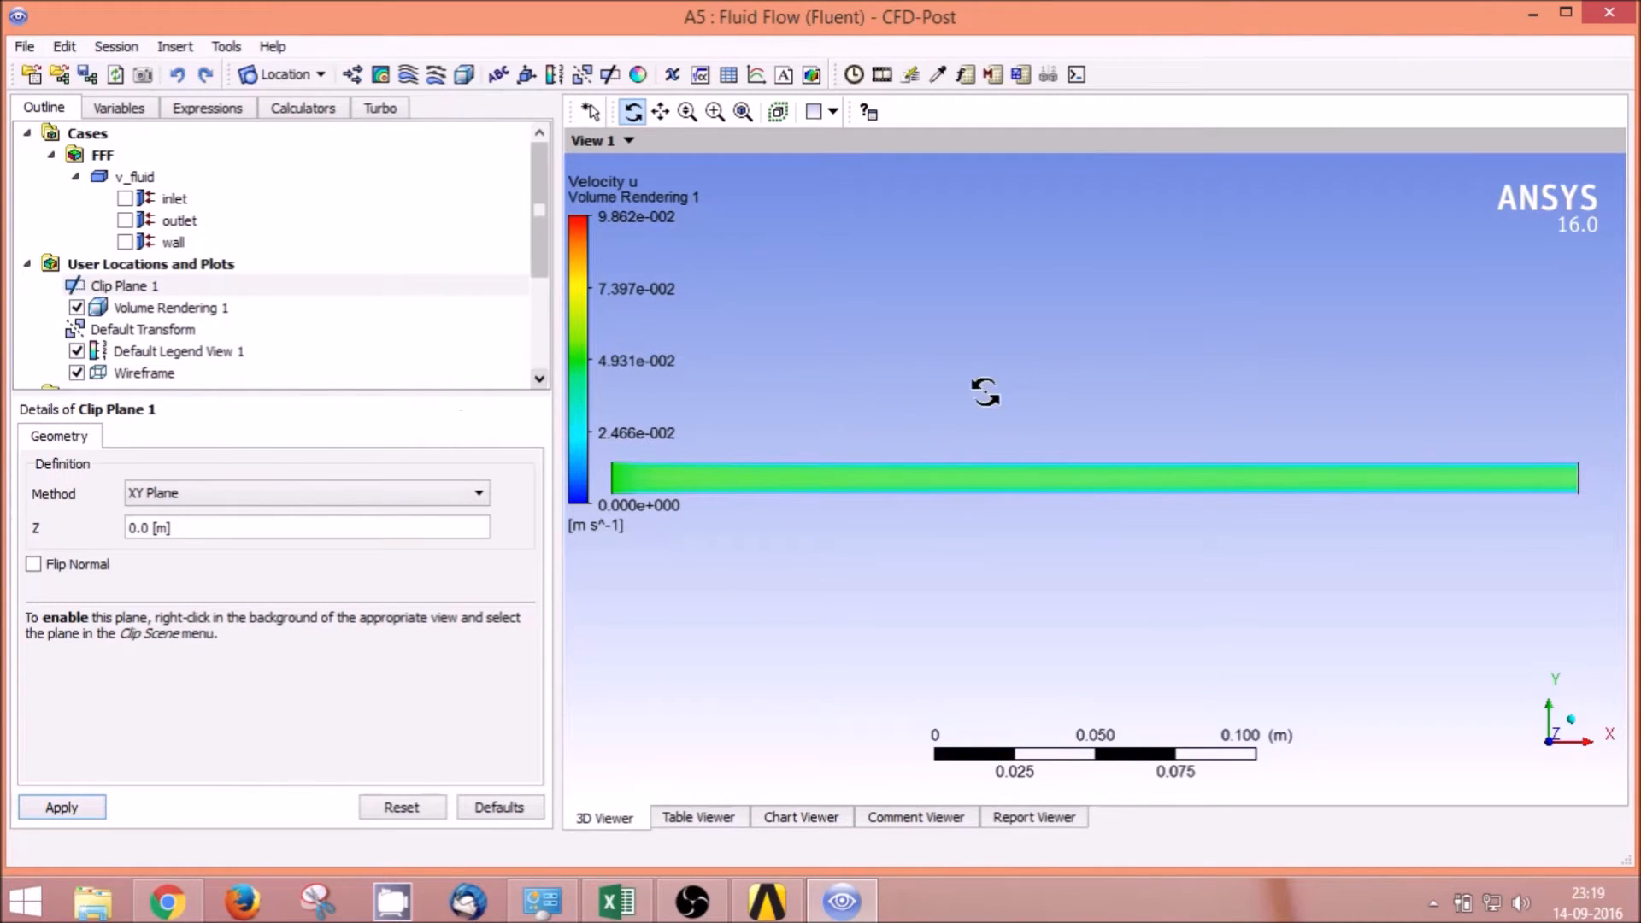
right_click(1074, 351)
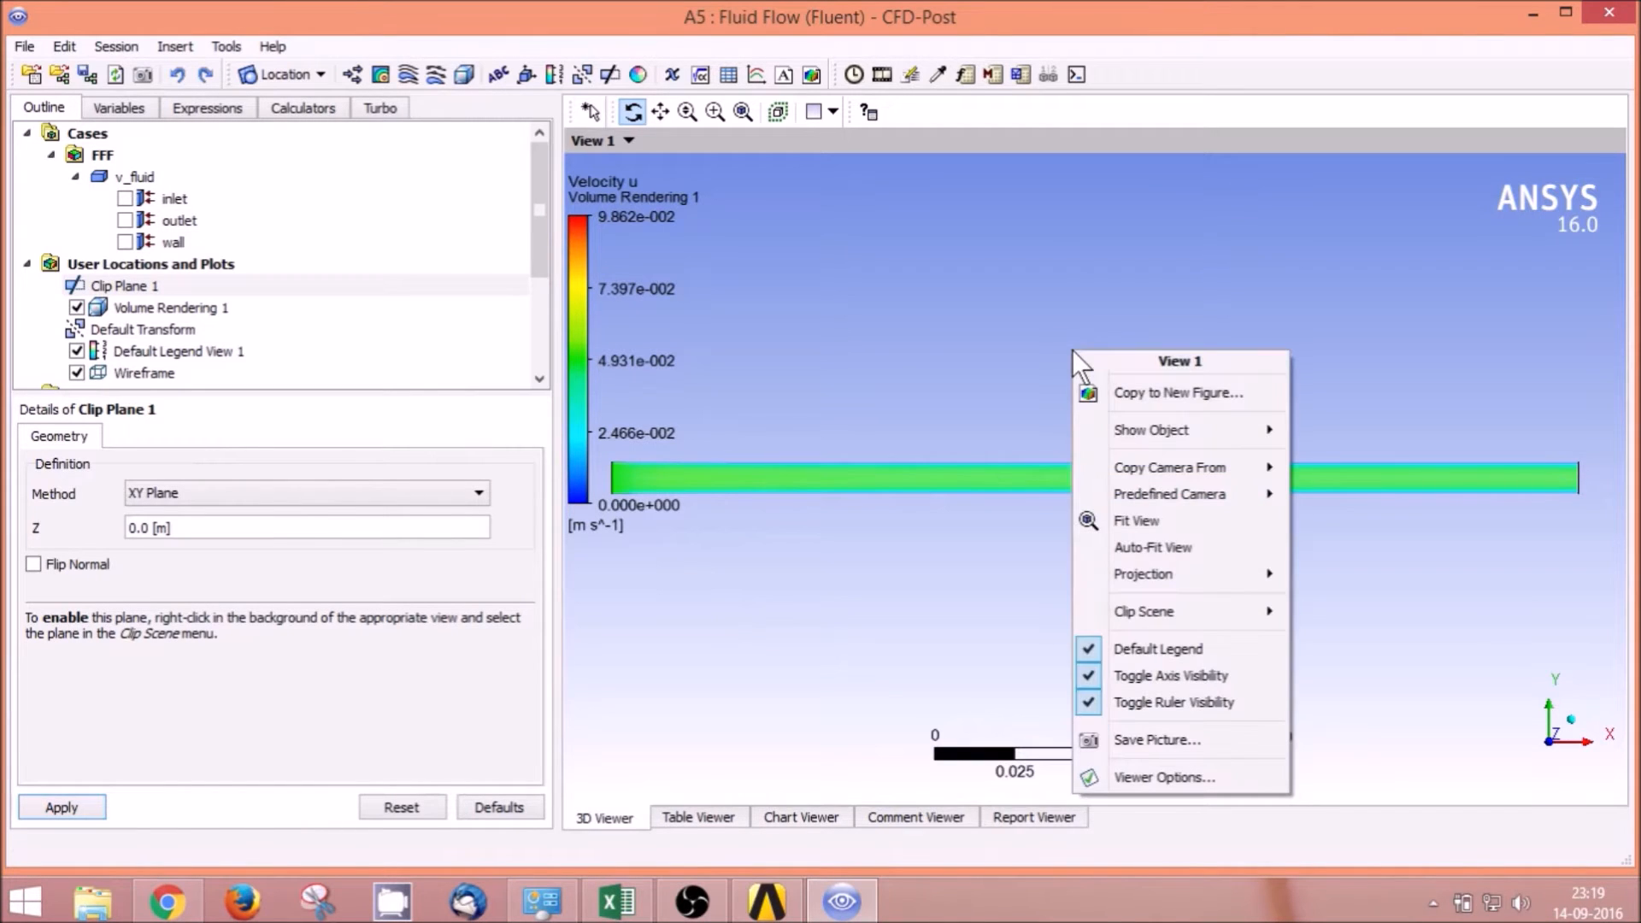
mouse_move(1234, 620)
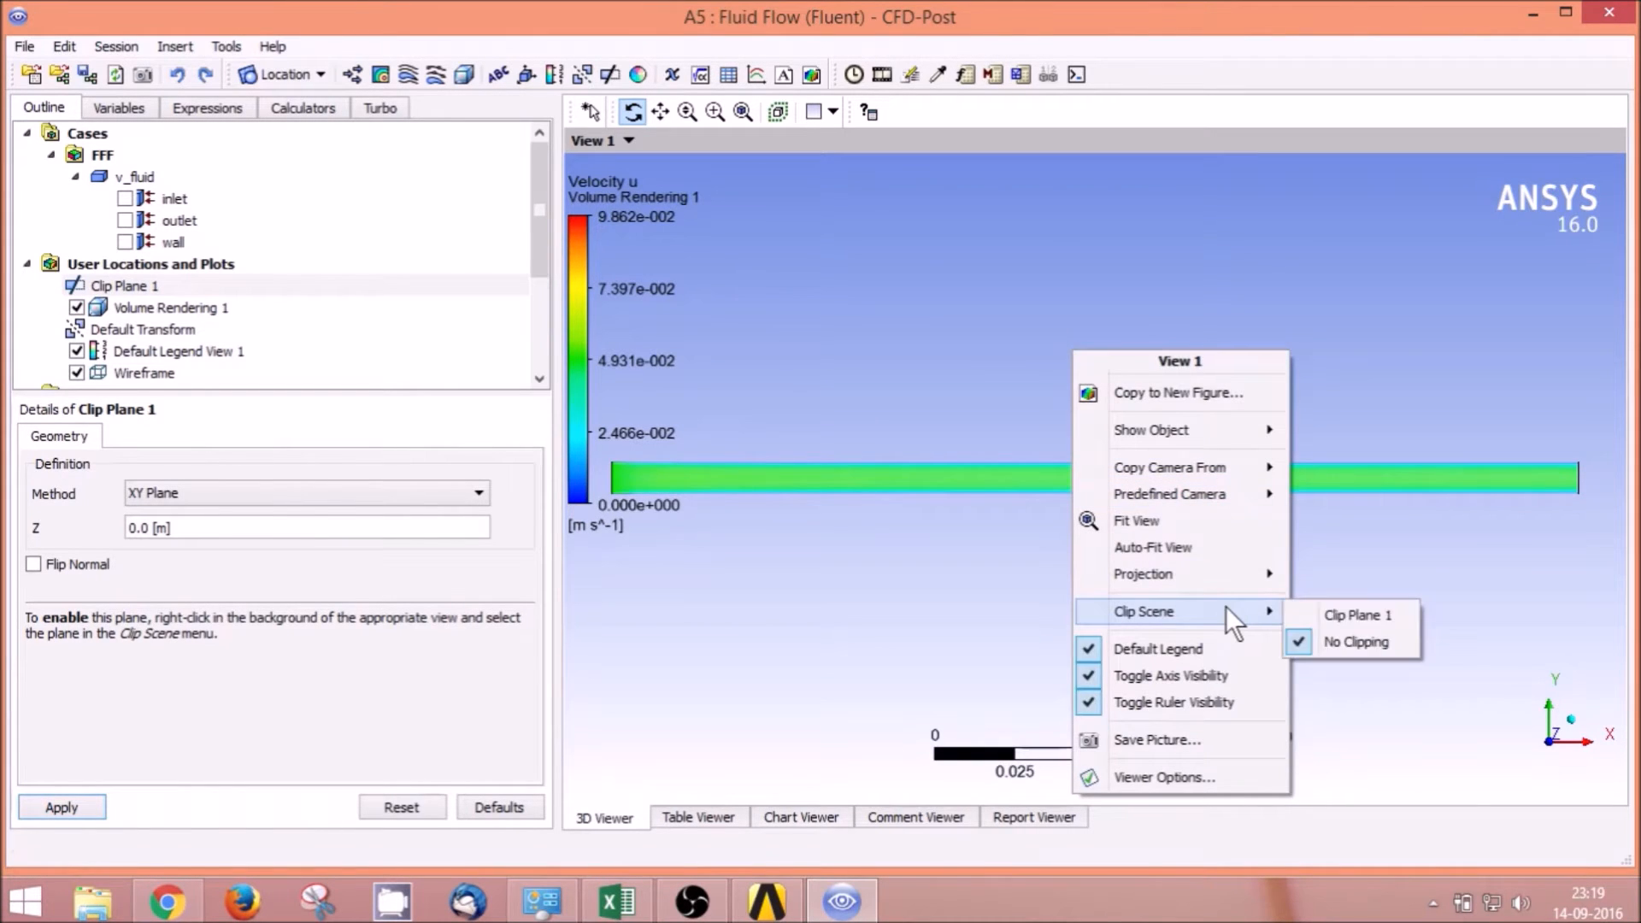
left_click(1323, 613)
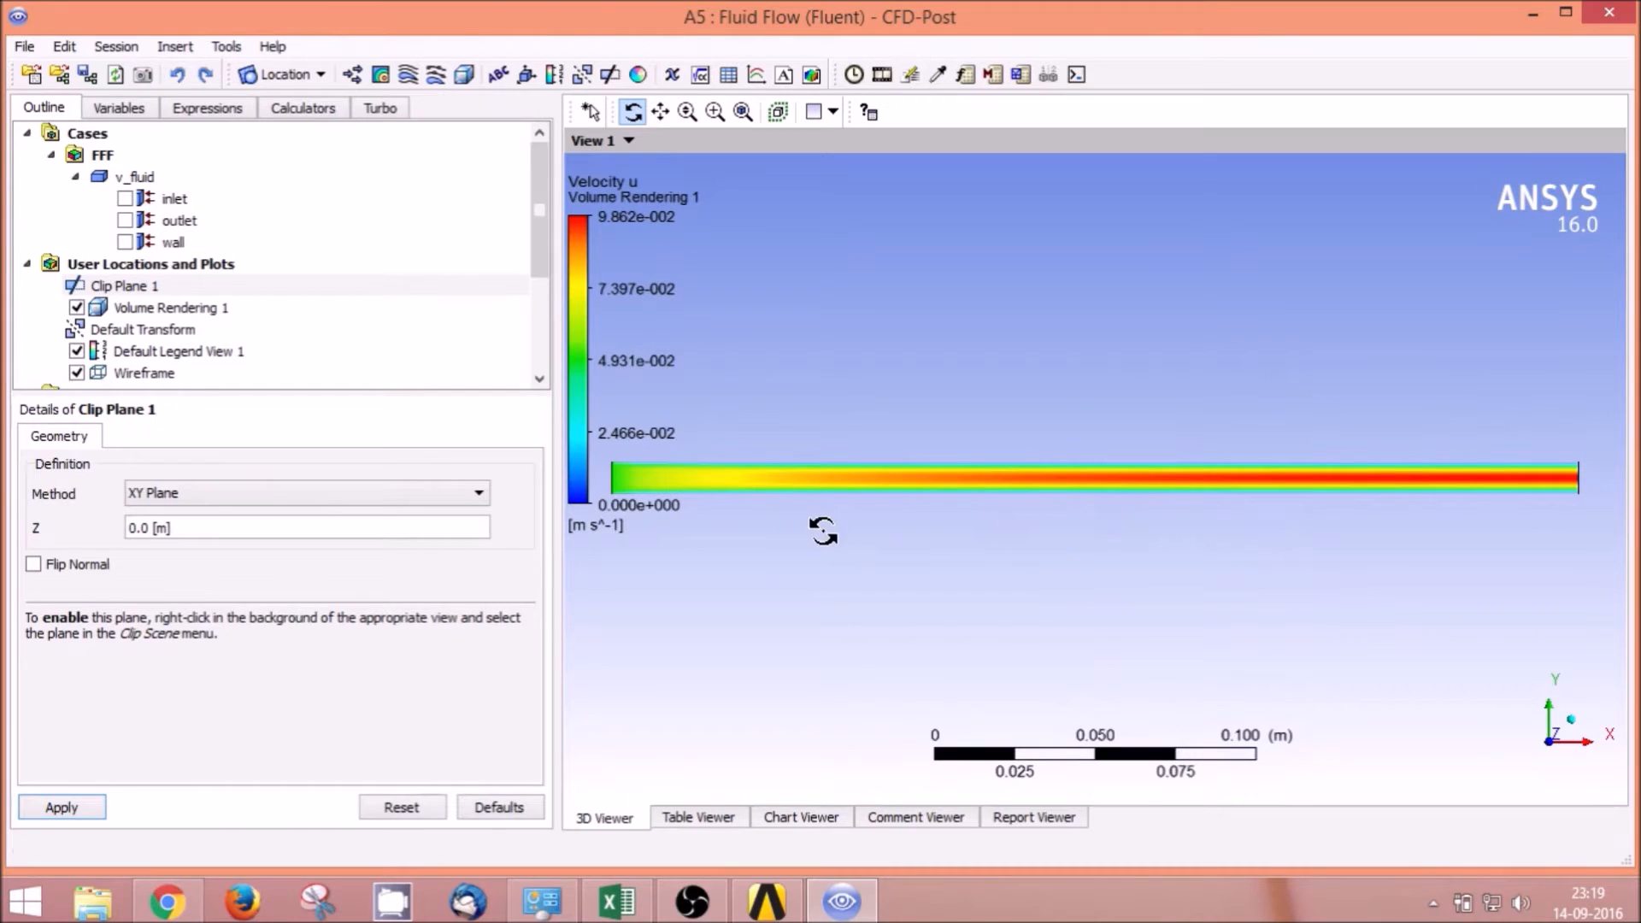
Step: Examine how the axial velocity profile develops near the pipe inlet on the clipped section
scroll(623, 502, "up", 2)
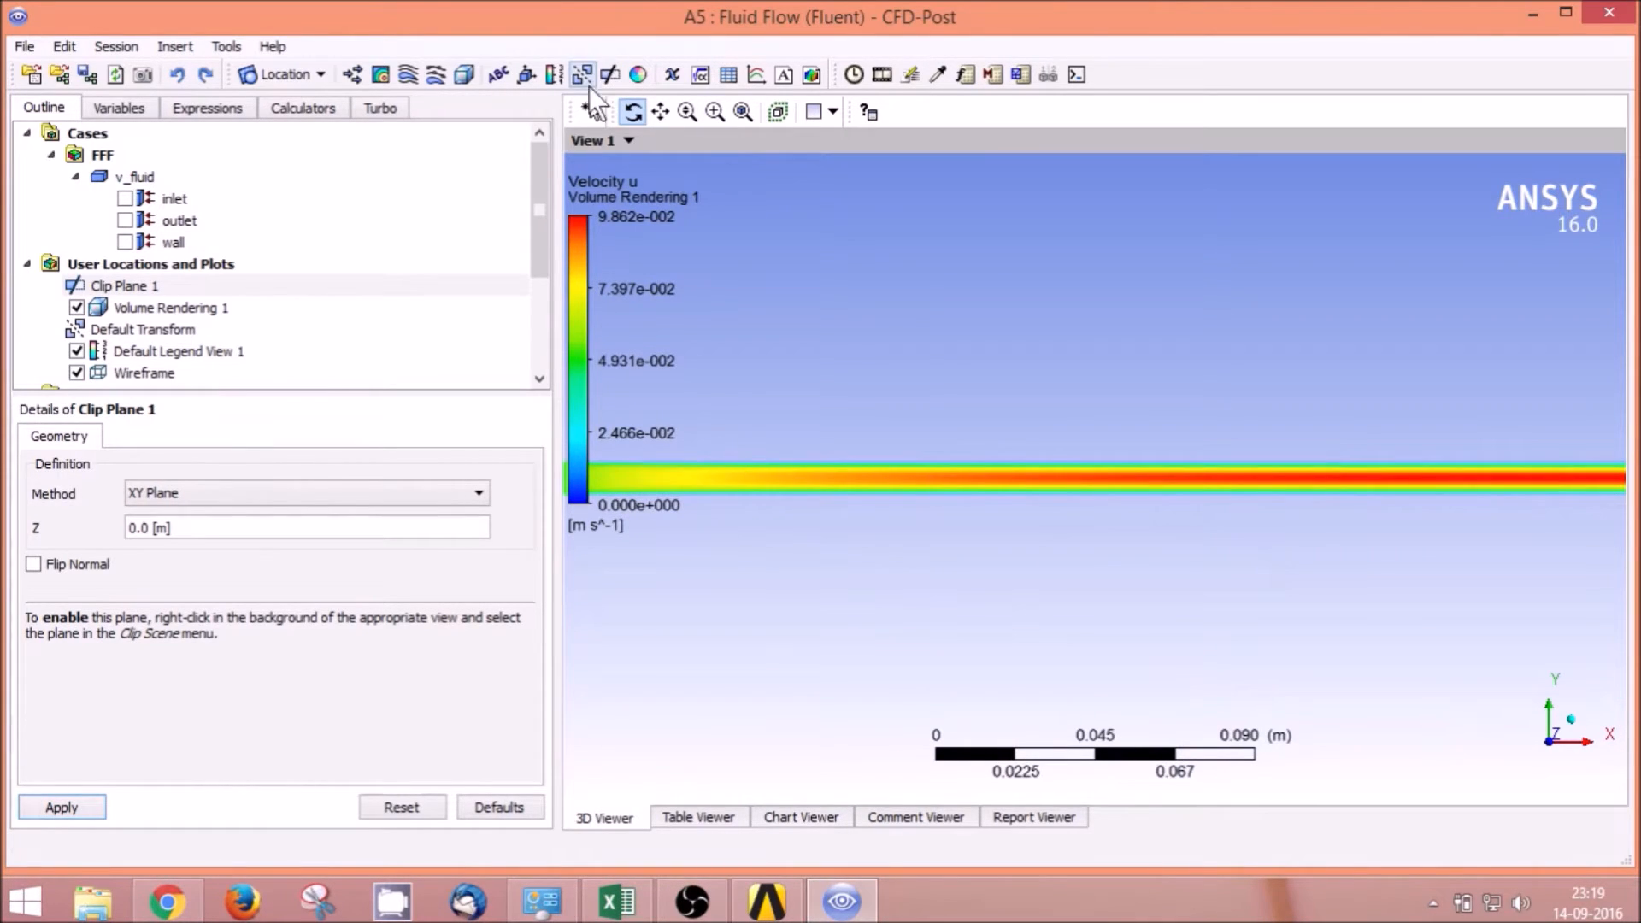
scroll(1168, 535, "down", 2)
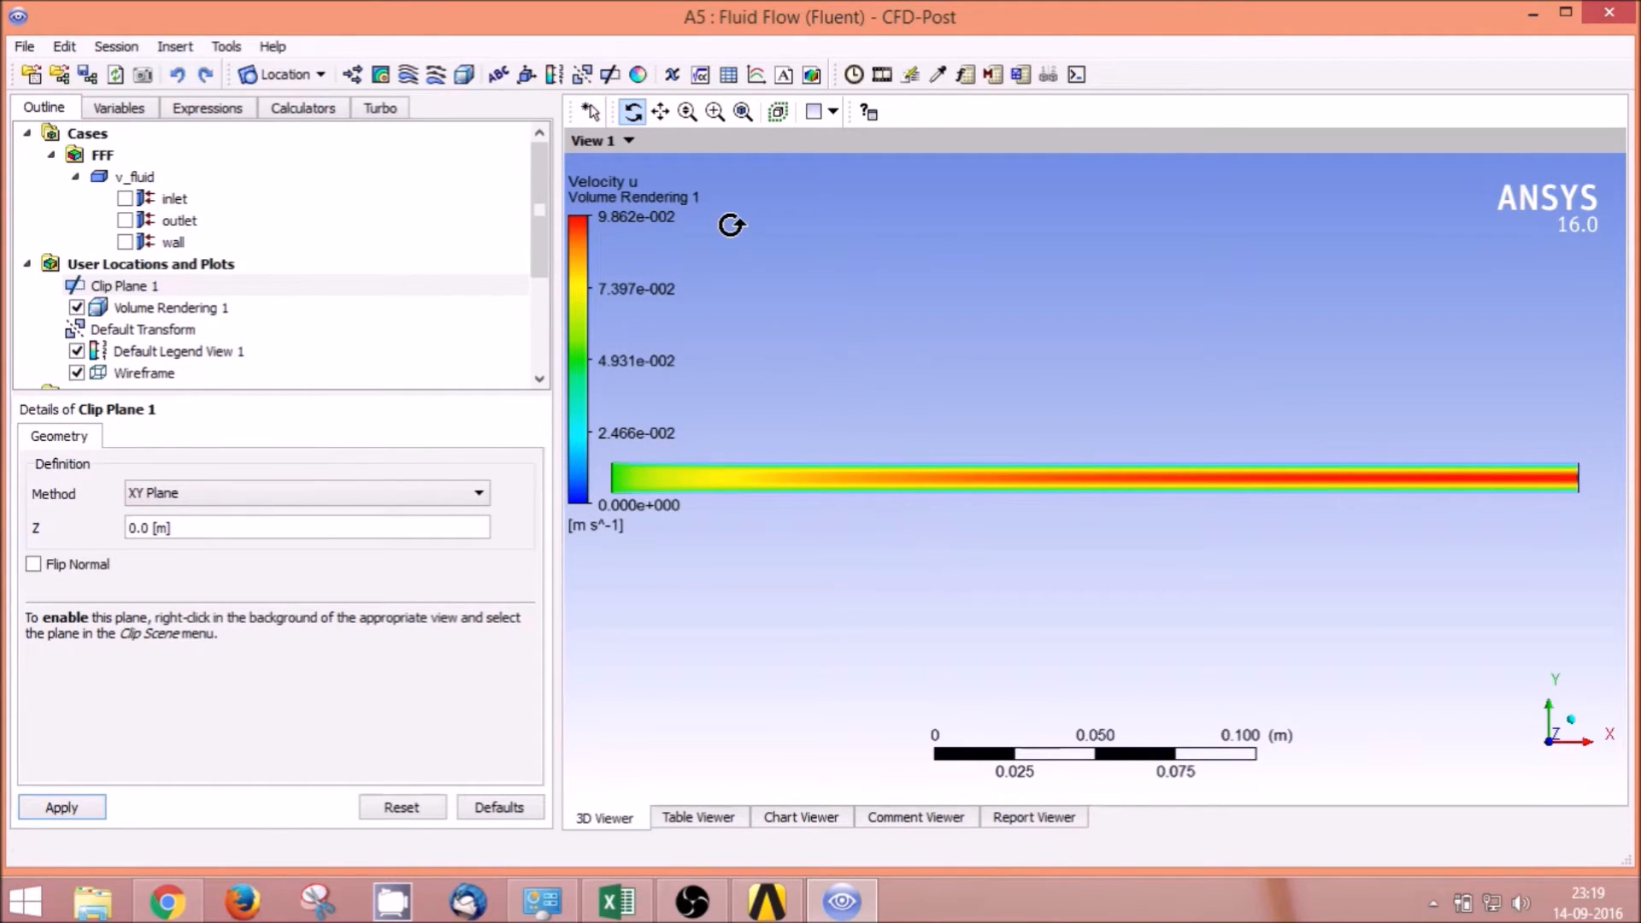
left_click(661, 113)
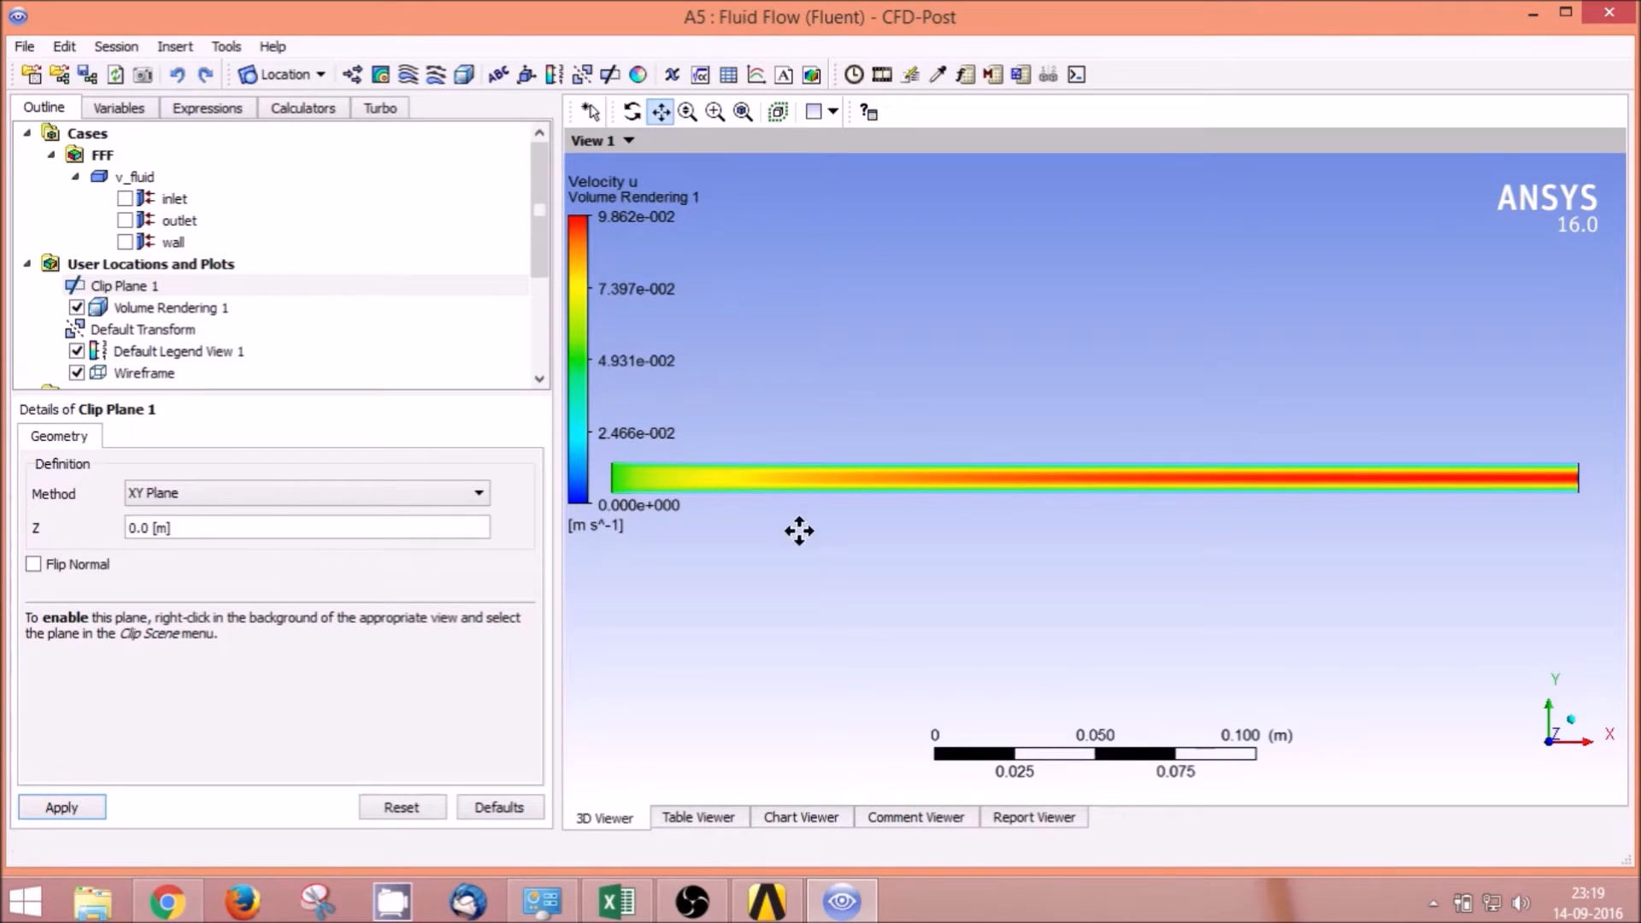
left_click_drag(767, 479, 981, 476)
scroll(850, 506, "up", 3)
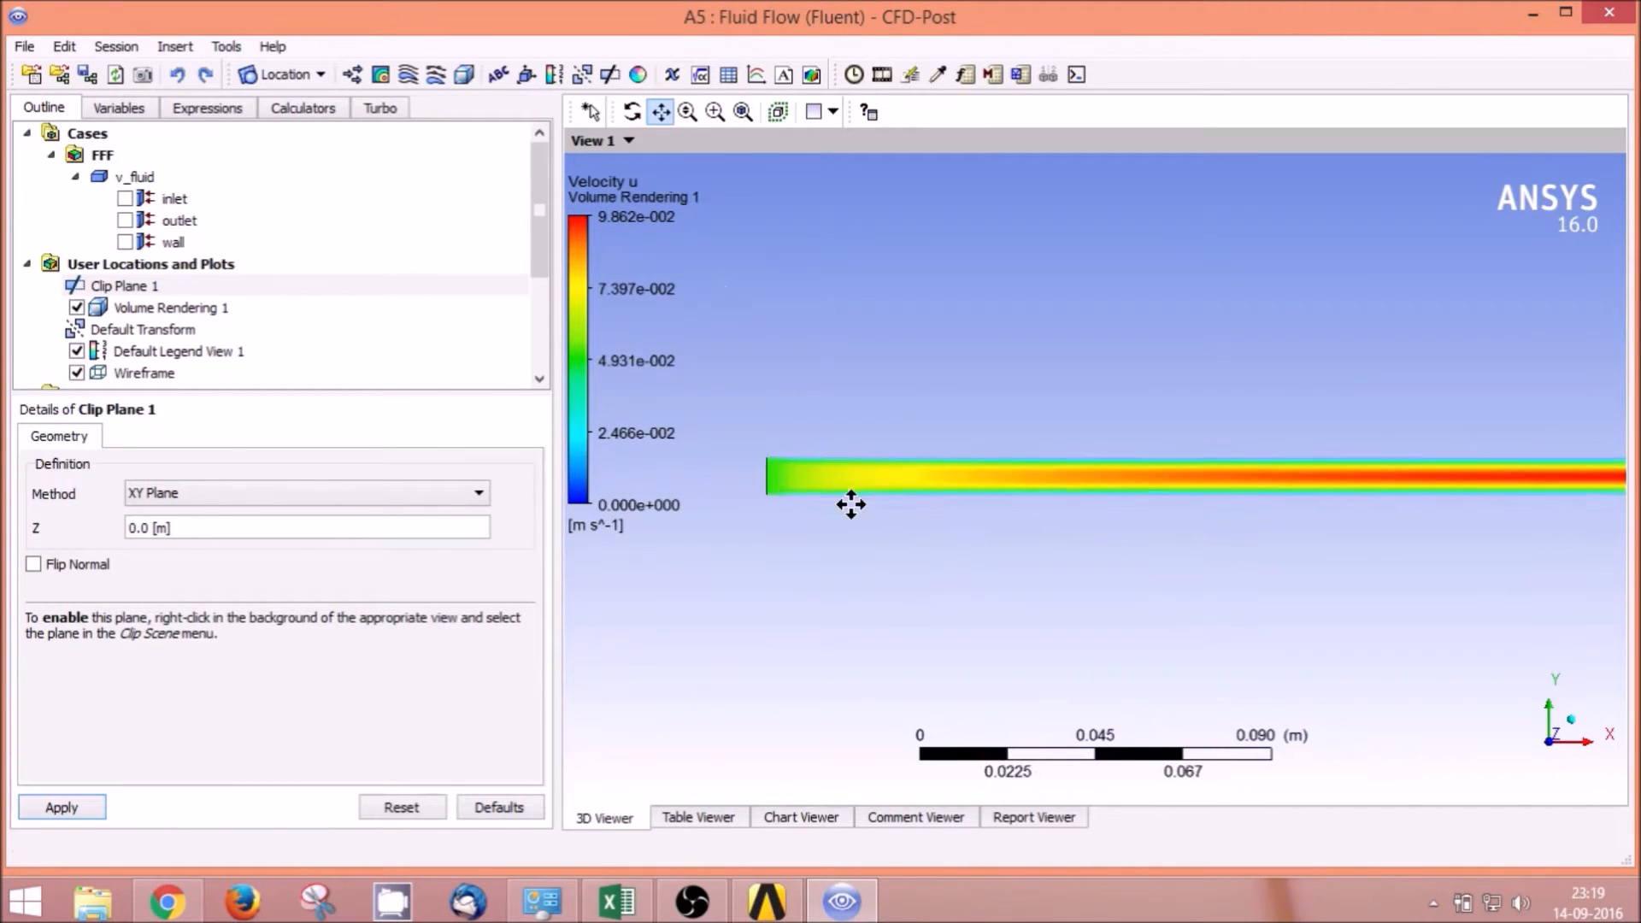
scroll(851, 505, "up", 1)
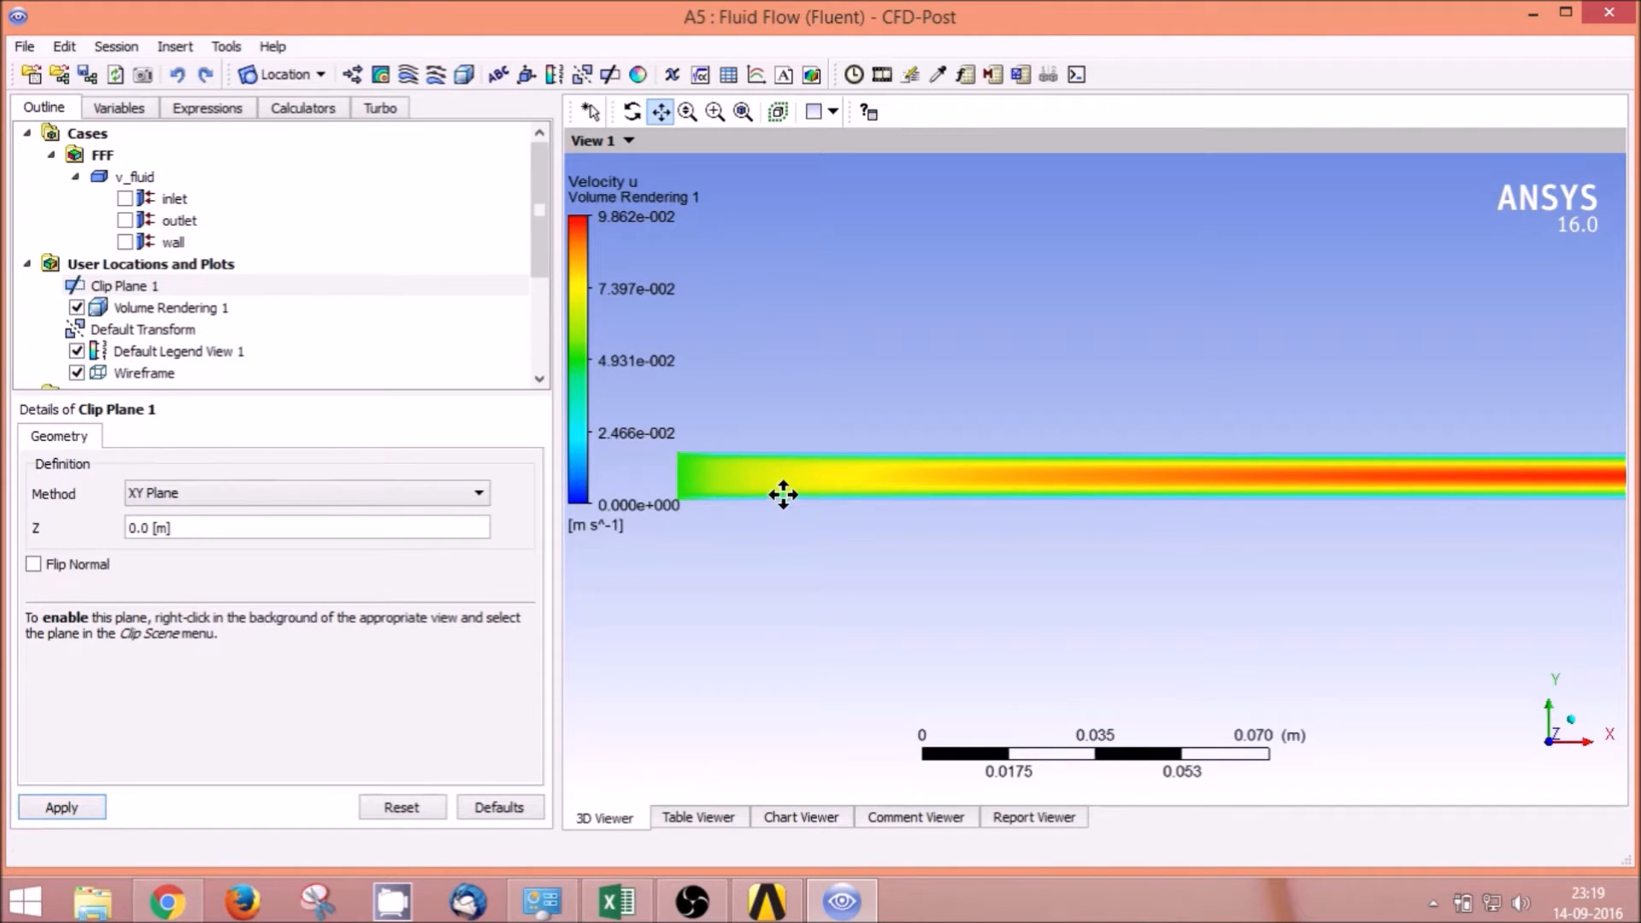
scroll(727, 480, "up", 2)
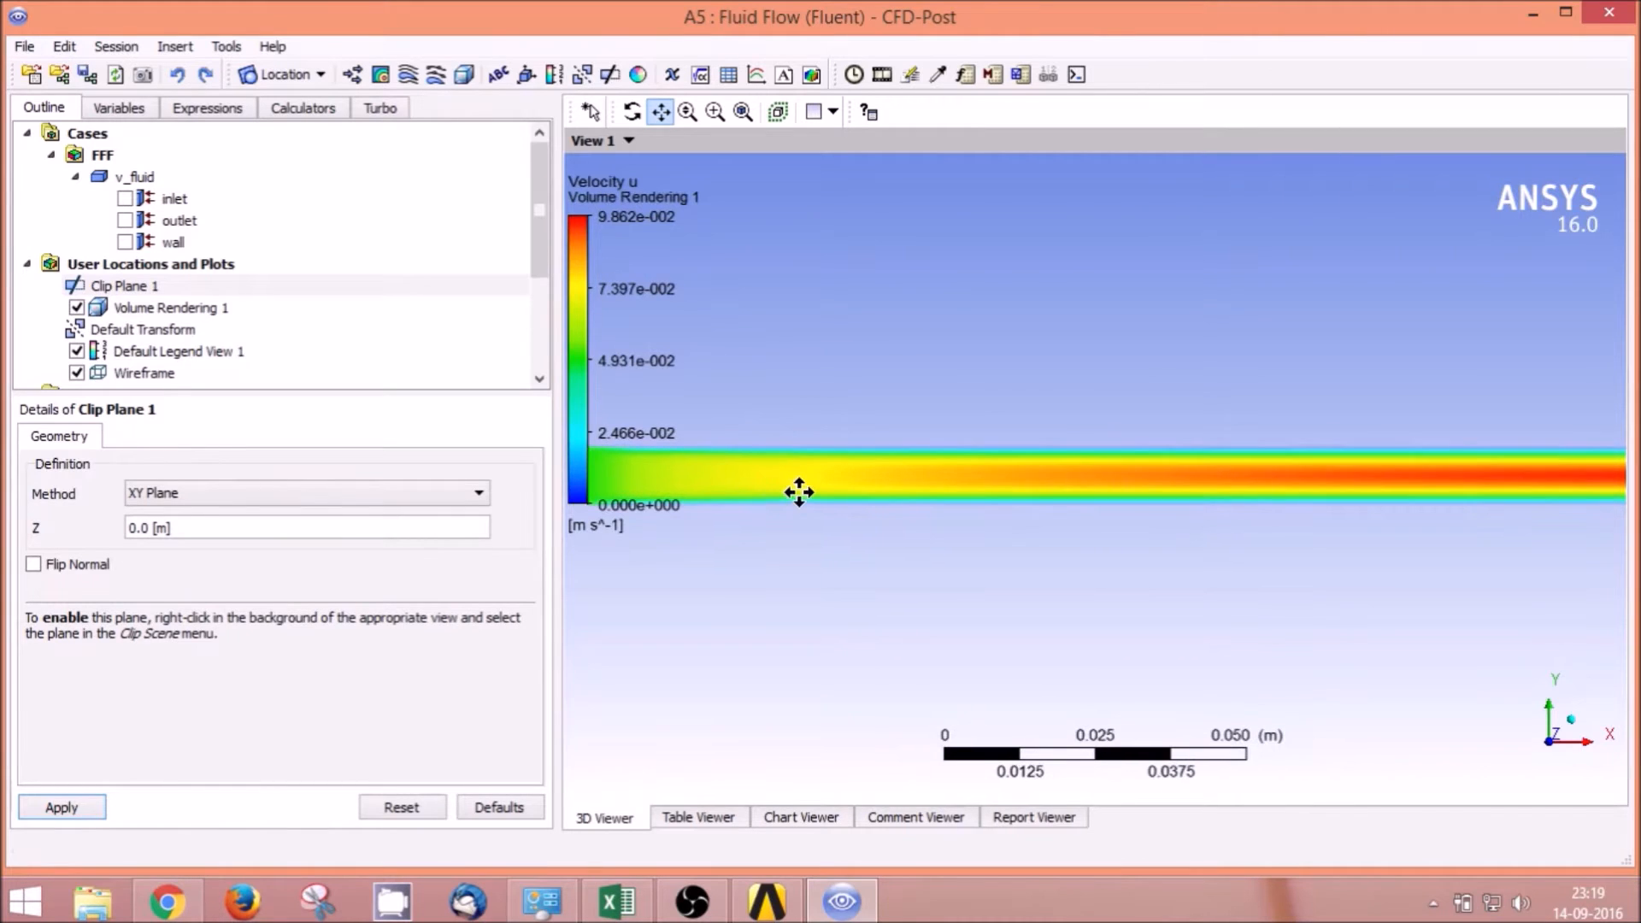
scroll(642, 479, "down", 1)
scroll(748, 494, "up", 2)
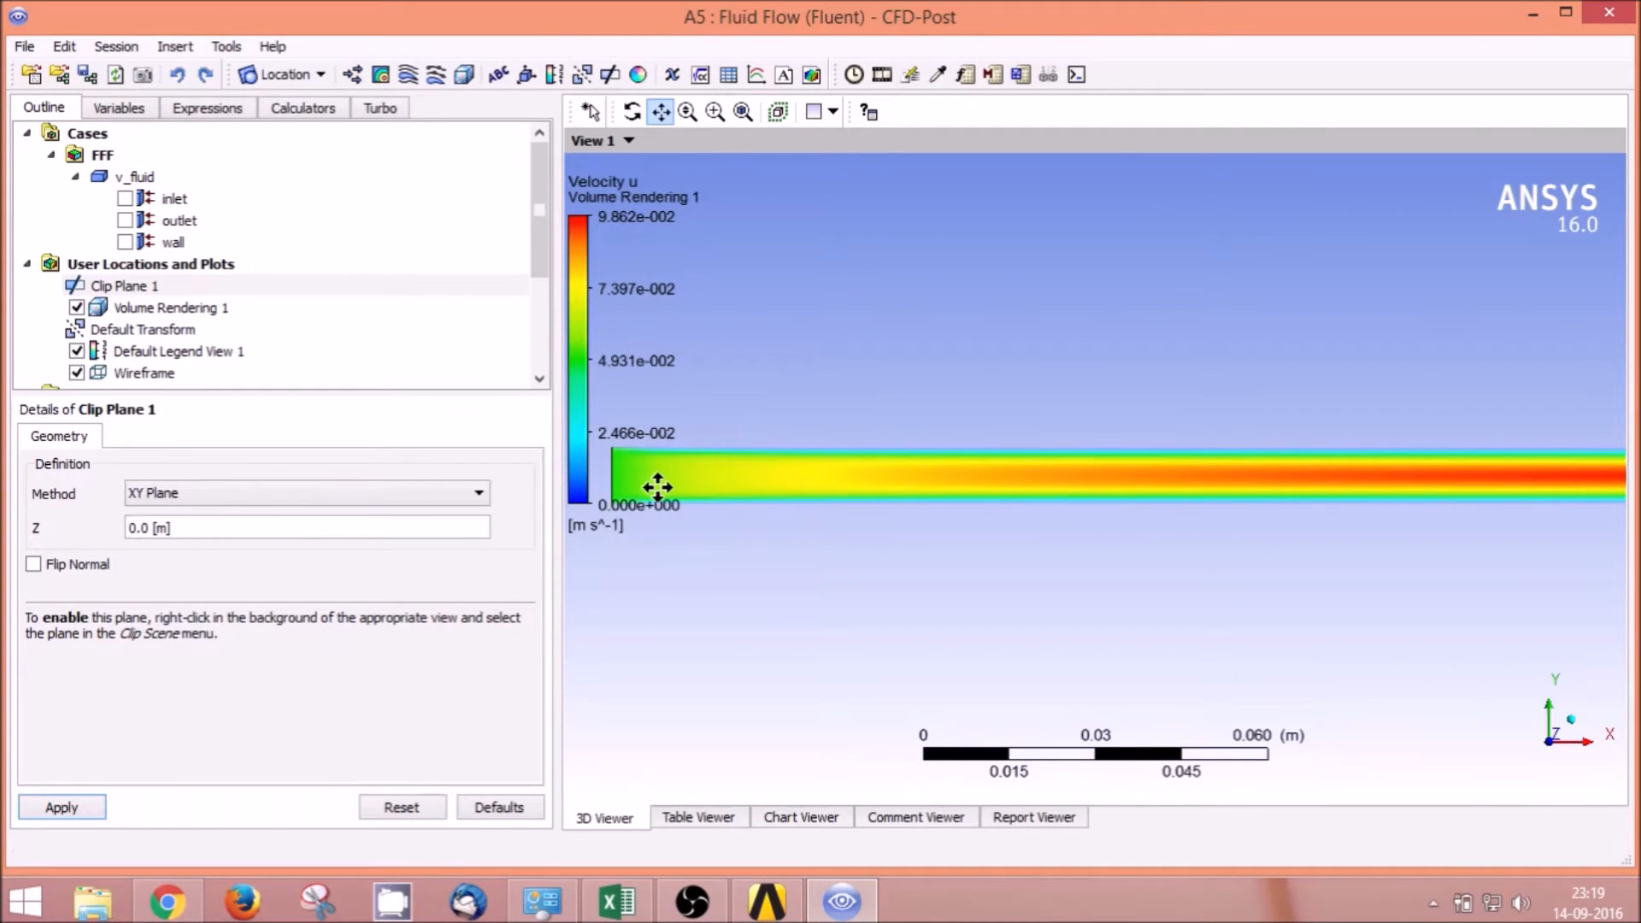
Step: Examine the velocity profile across the pipe's diameter in the outlet region of the clipped section
left_click_drag(1198, 469, 790, 468)
left_click_drag(1231, 483, 927, 487)
scroll(1180, 506, "up", 1)
scroll(1178, 505, "up", 3)
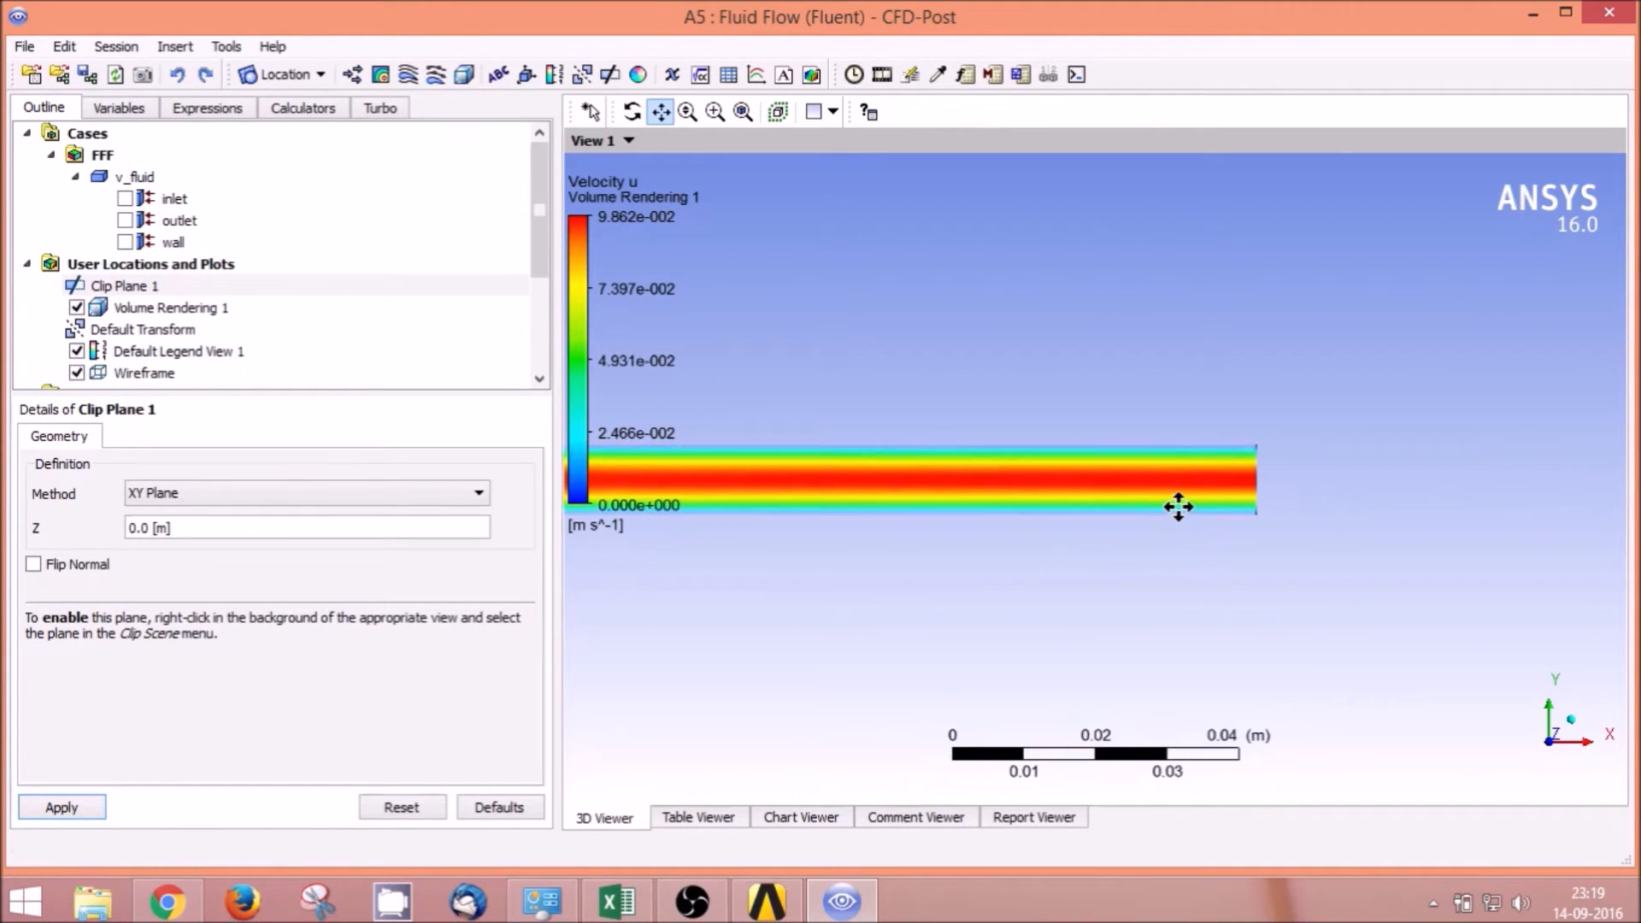
left_click_drag(1296, 491, 1178, 490)
scroll(1178, 490, "up", 3)
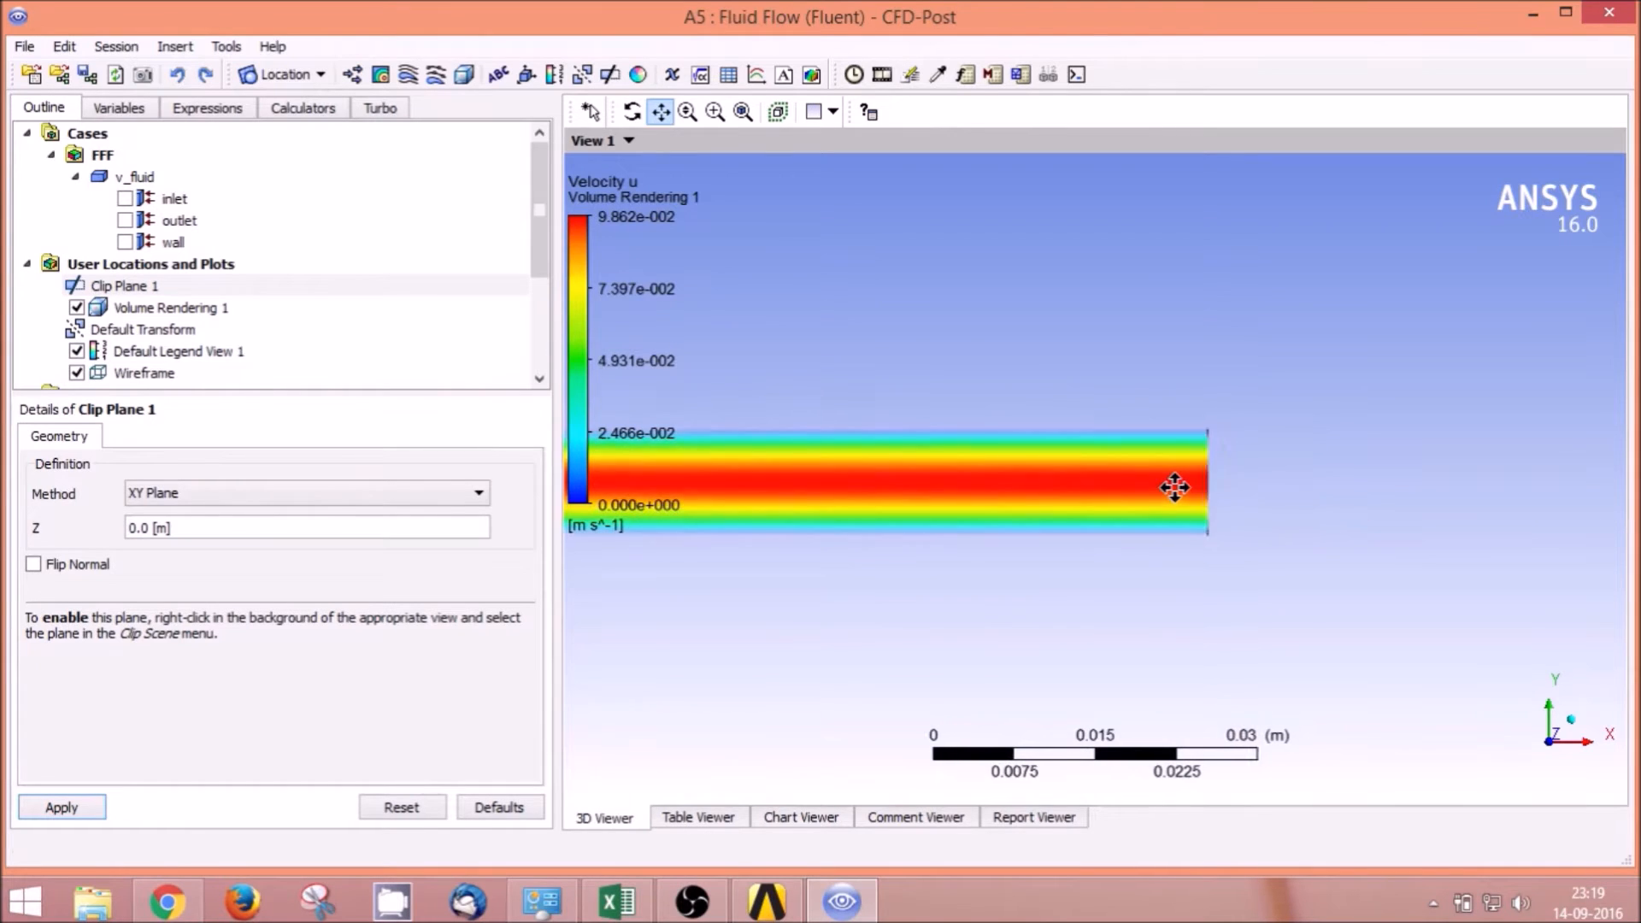
scroll(1174, 486, "up", 3)
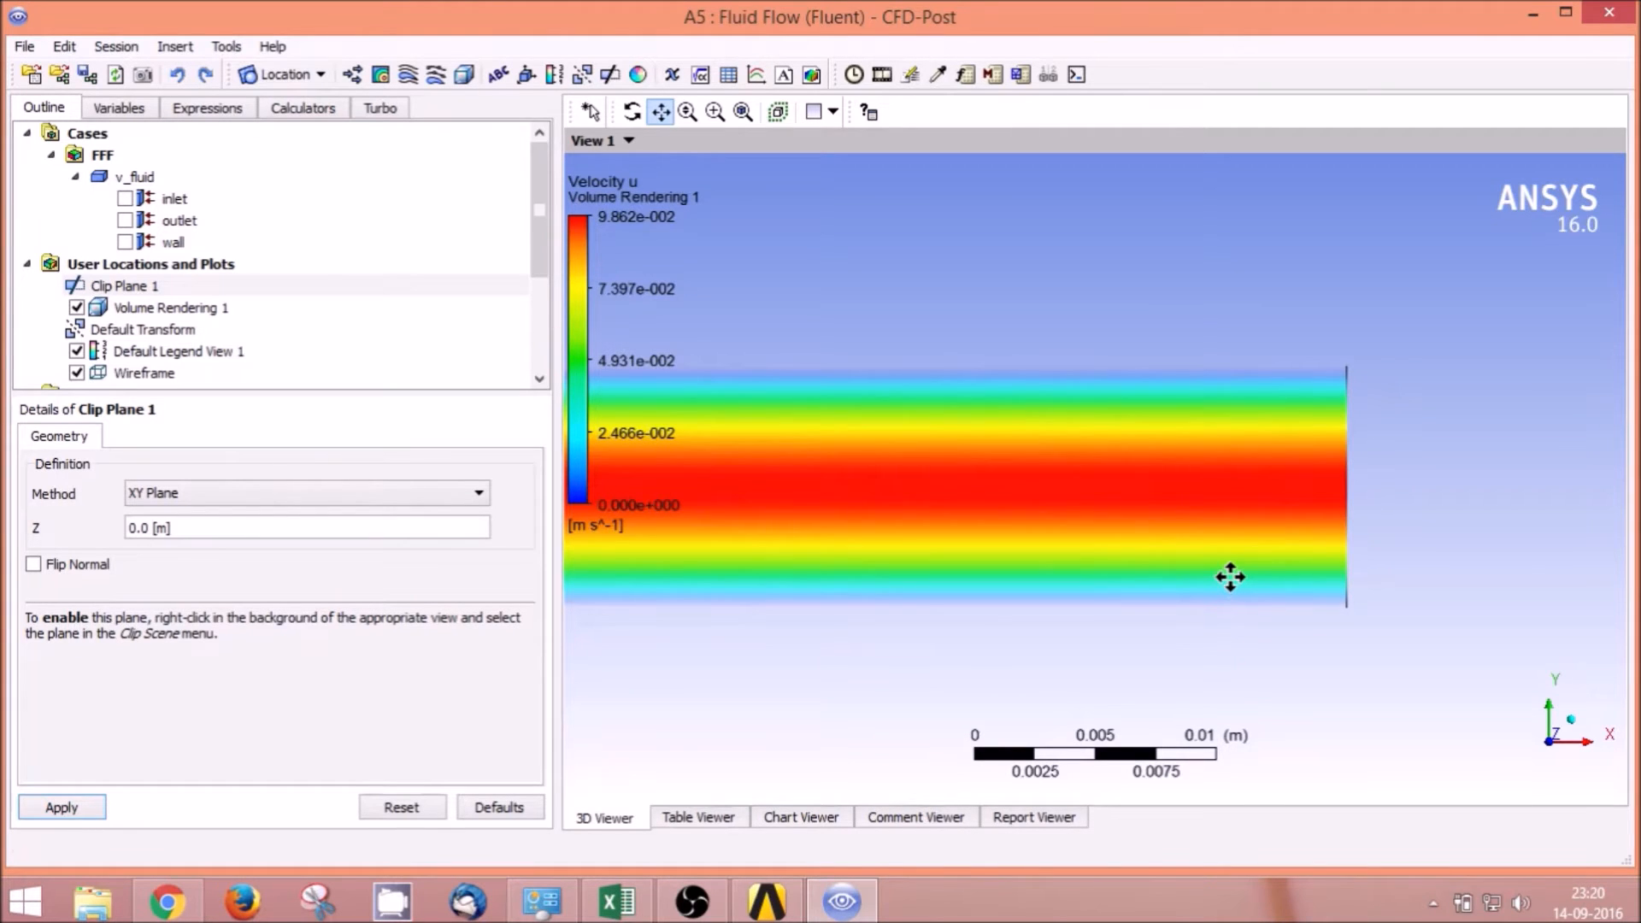
scroll(1231, 577, "down", 1)
left_click_drag(905, 472, 1250, 468)
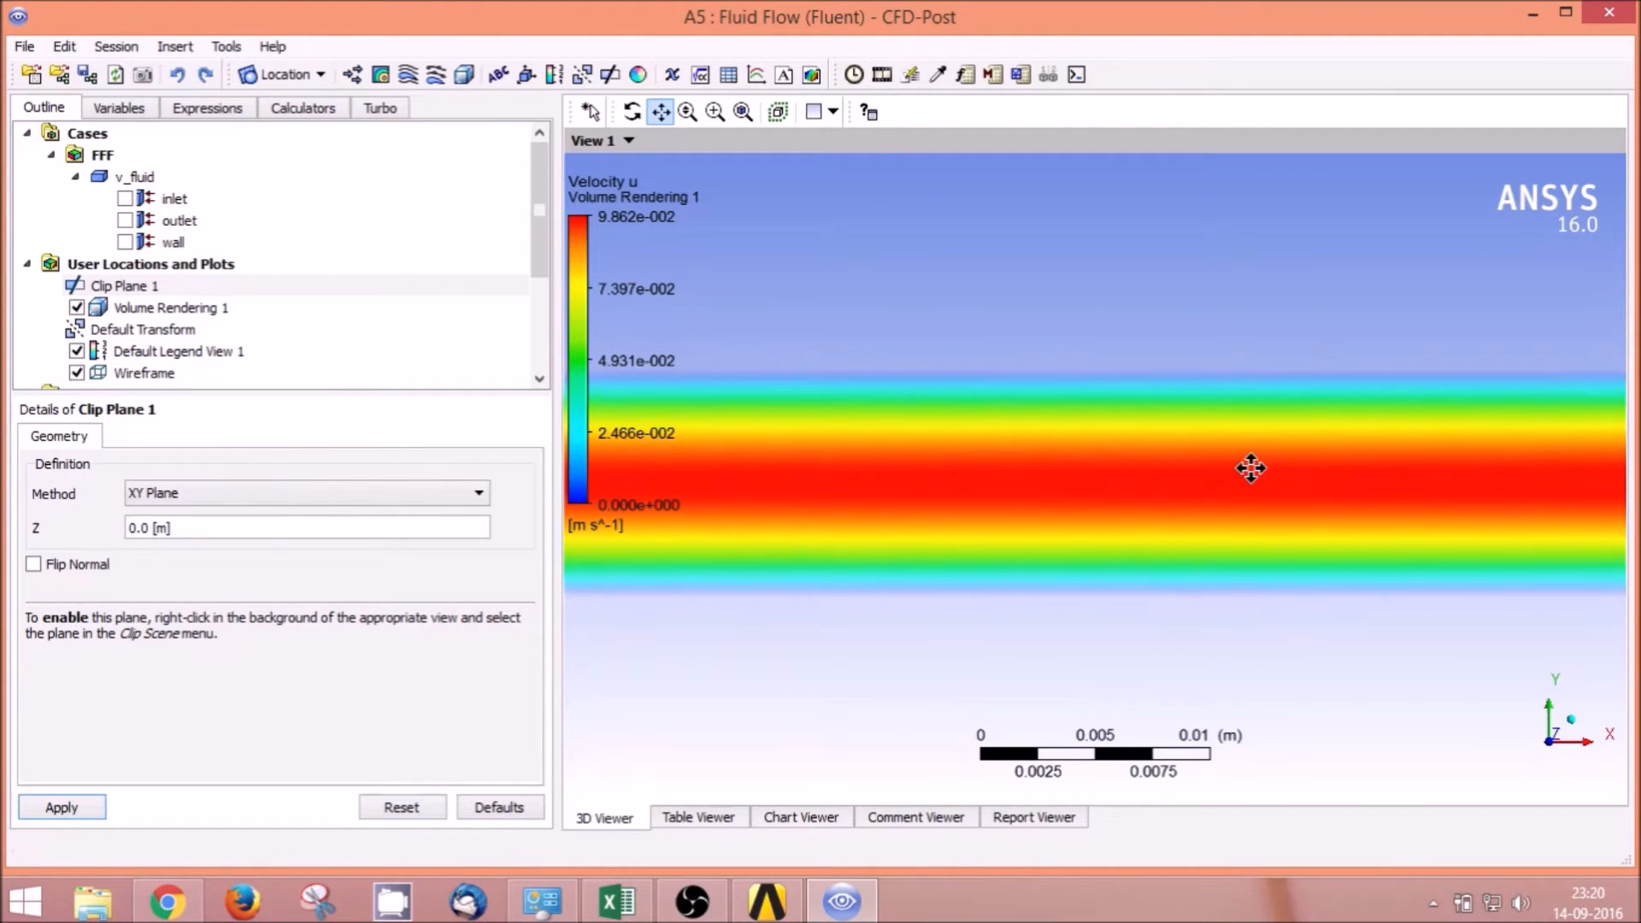
scroll(1072, 505, "down", 4)
scroll(1072, 505, "down", 2)
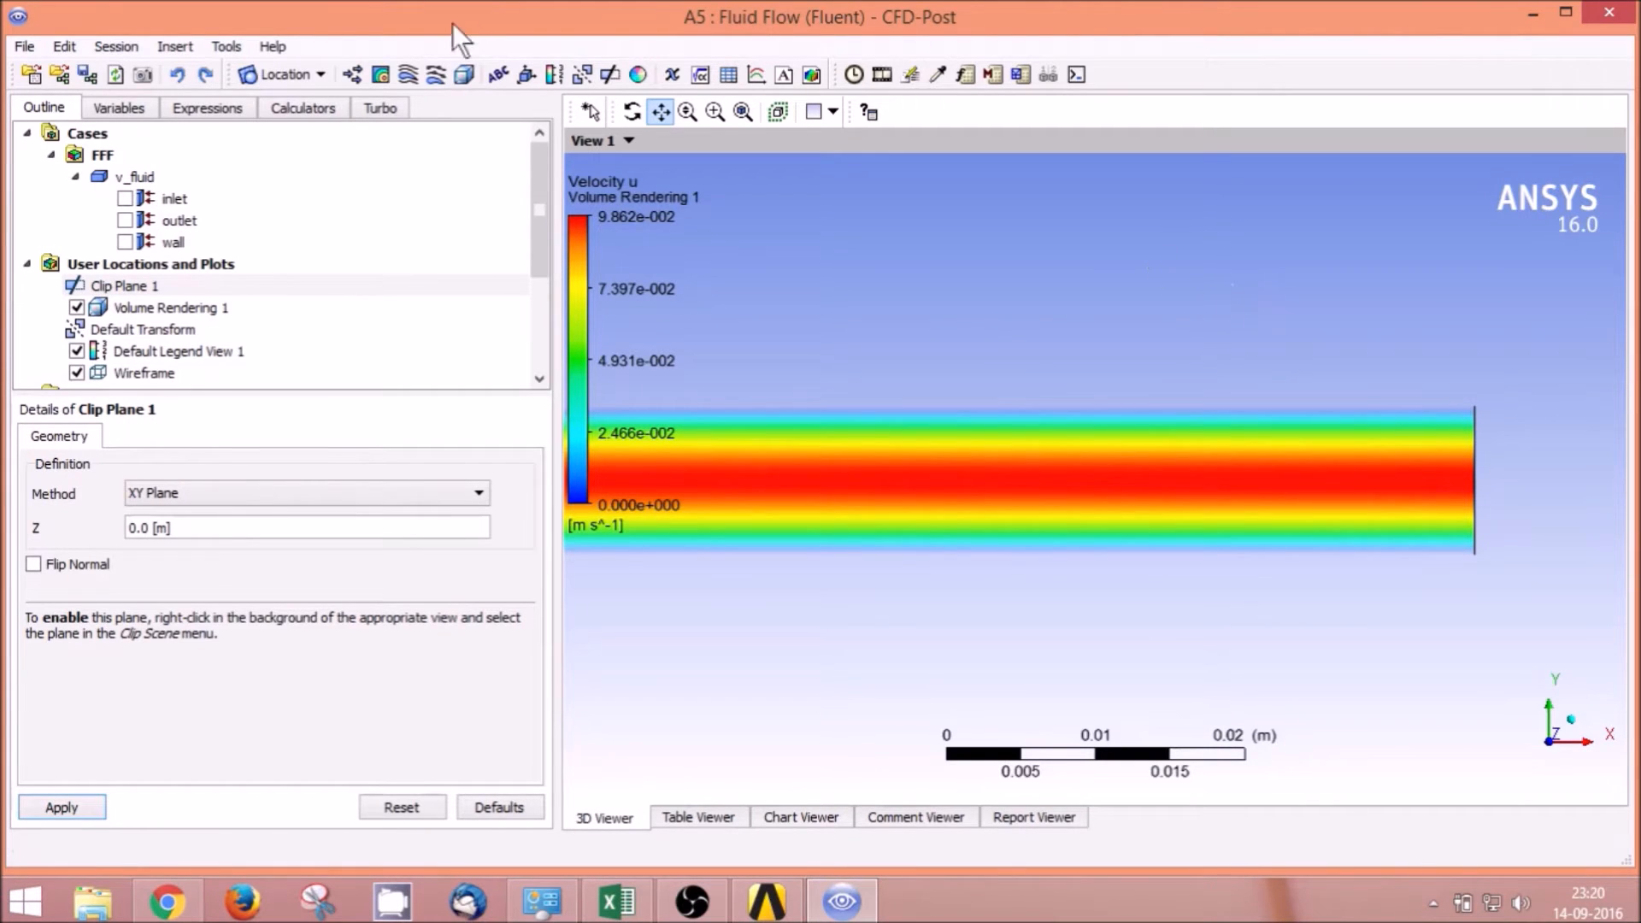
Step: Insert a new line location under the default name
left_click(308, 75)
left_click(306, 74)
scroll(1296, 453, "up", 1)
scroll(1524, 460, "up", 1)
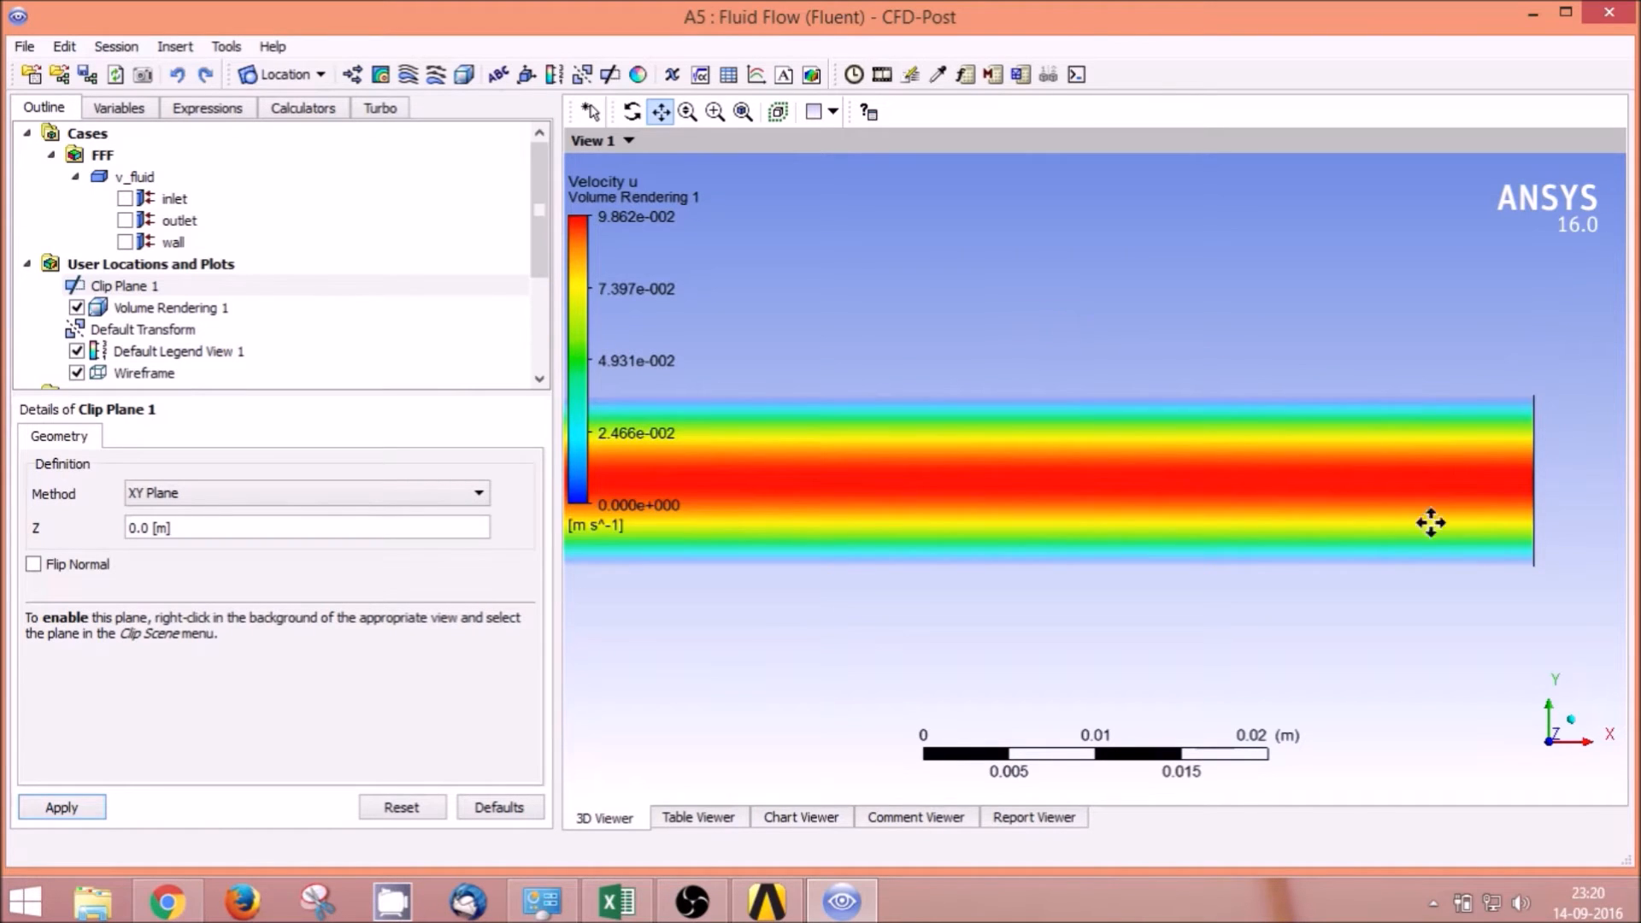
left_click(274, 74)
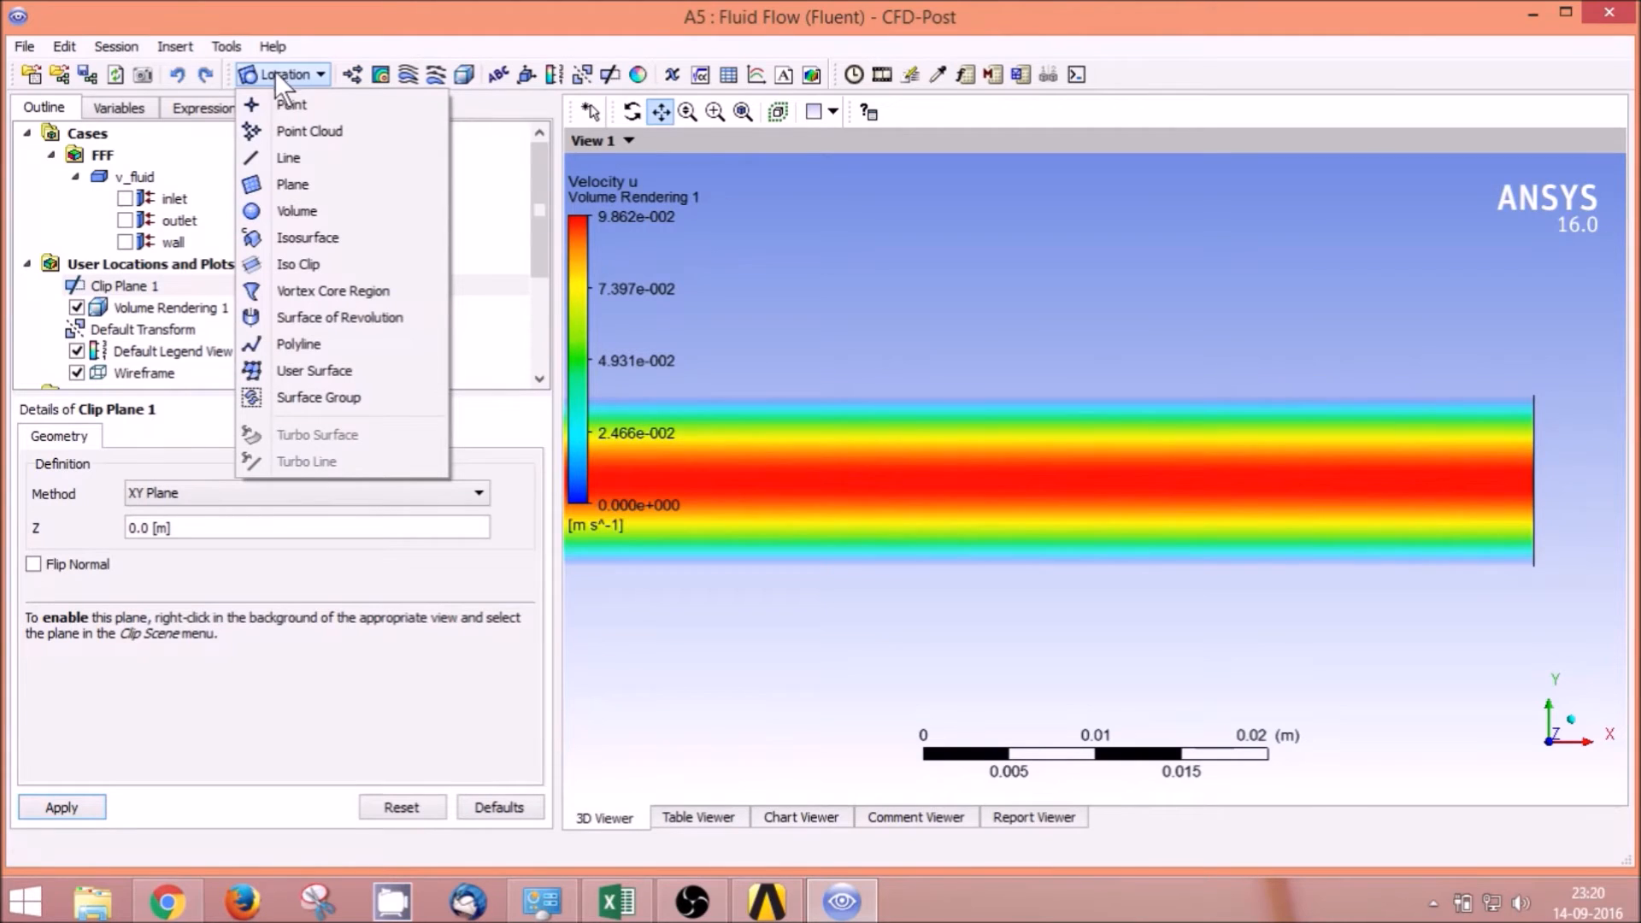
left_click(284, 158)
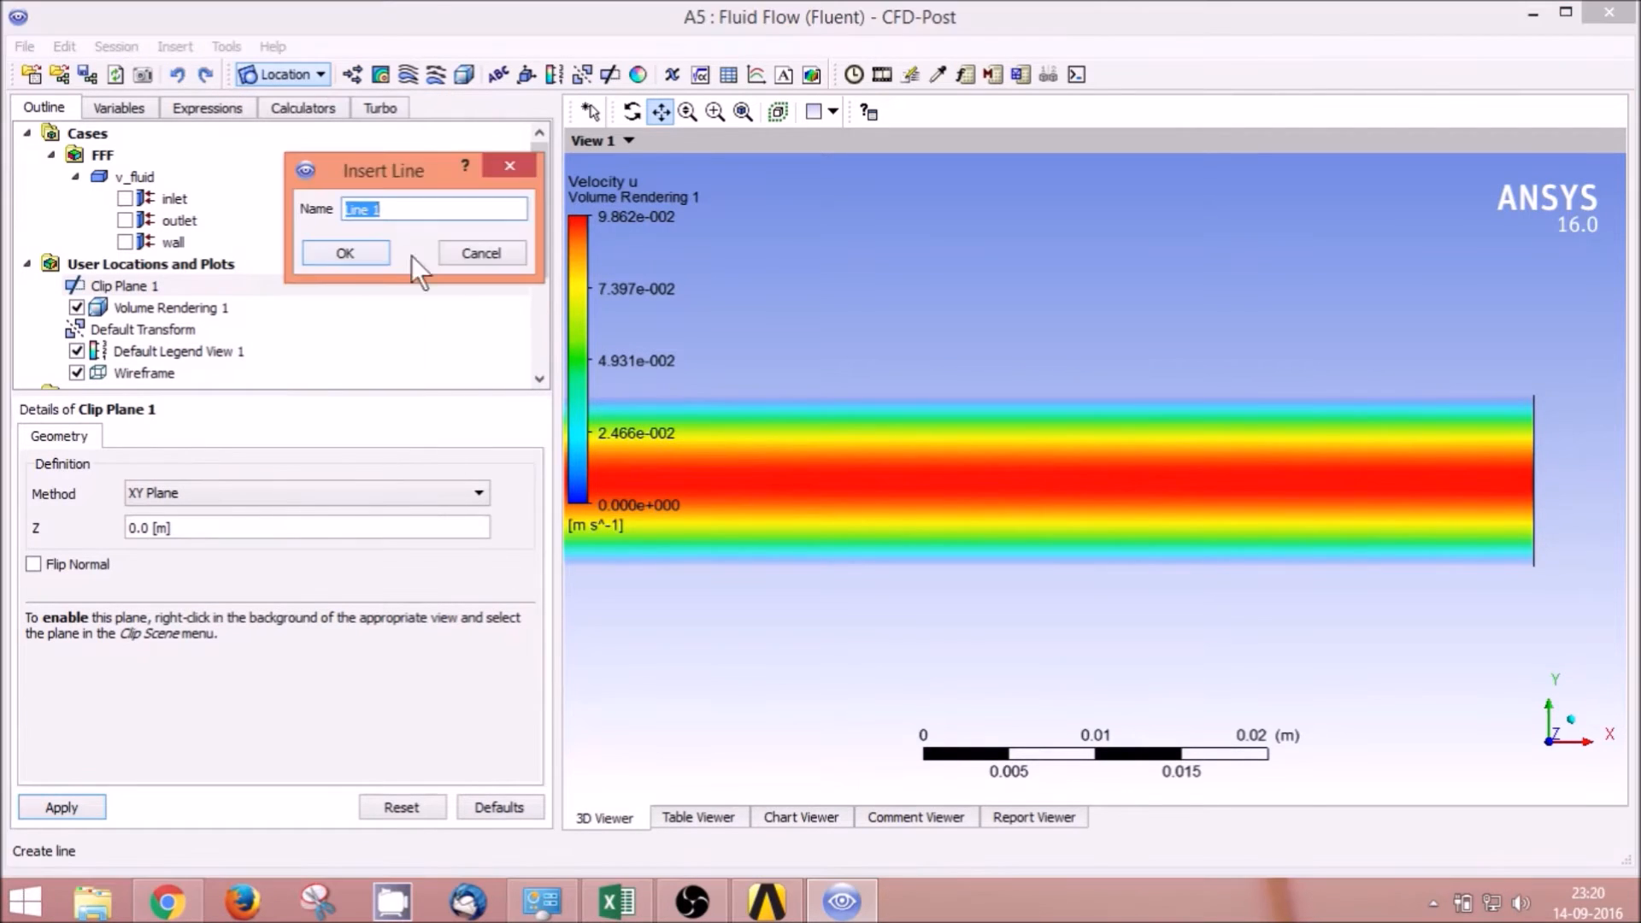
left_click(342, 252)
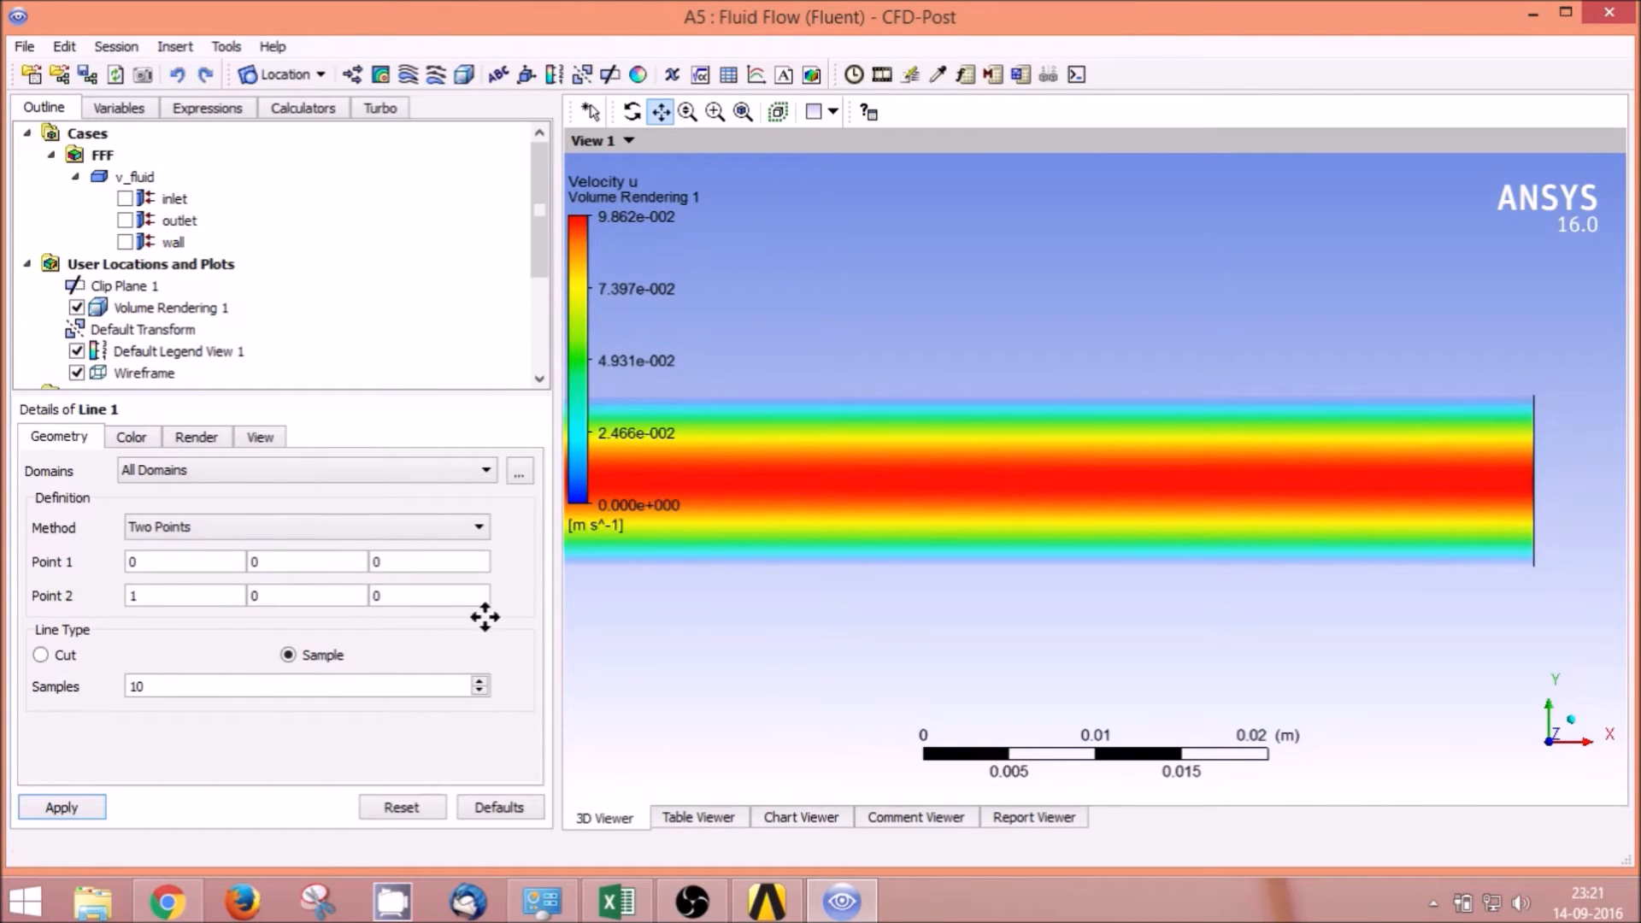
Step: Set the line's first point to X 0.3 and Y -0.005, keeping Z at 0
left_click(164, 565)
type(".3")
left_click(293, 562)
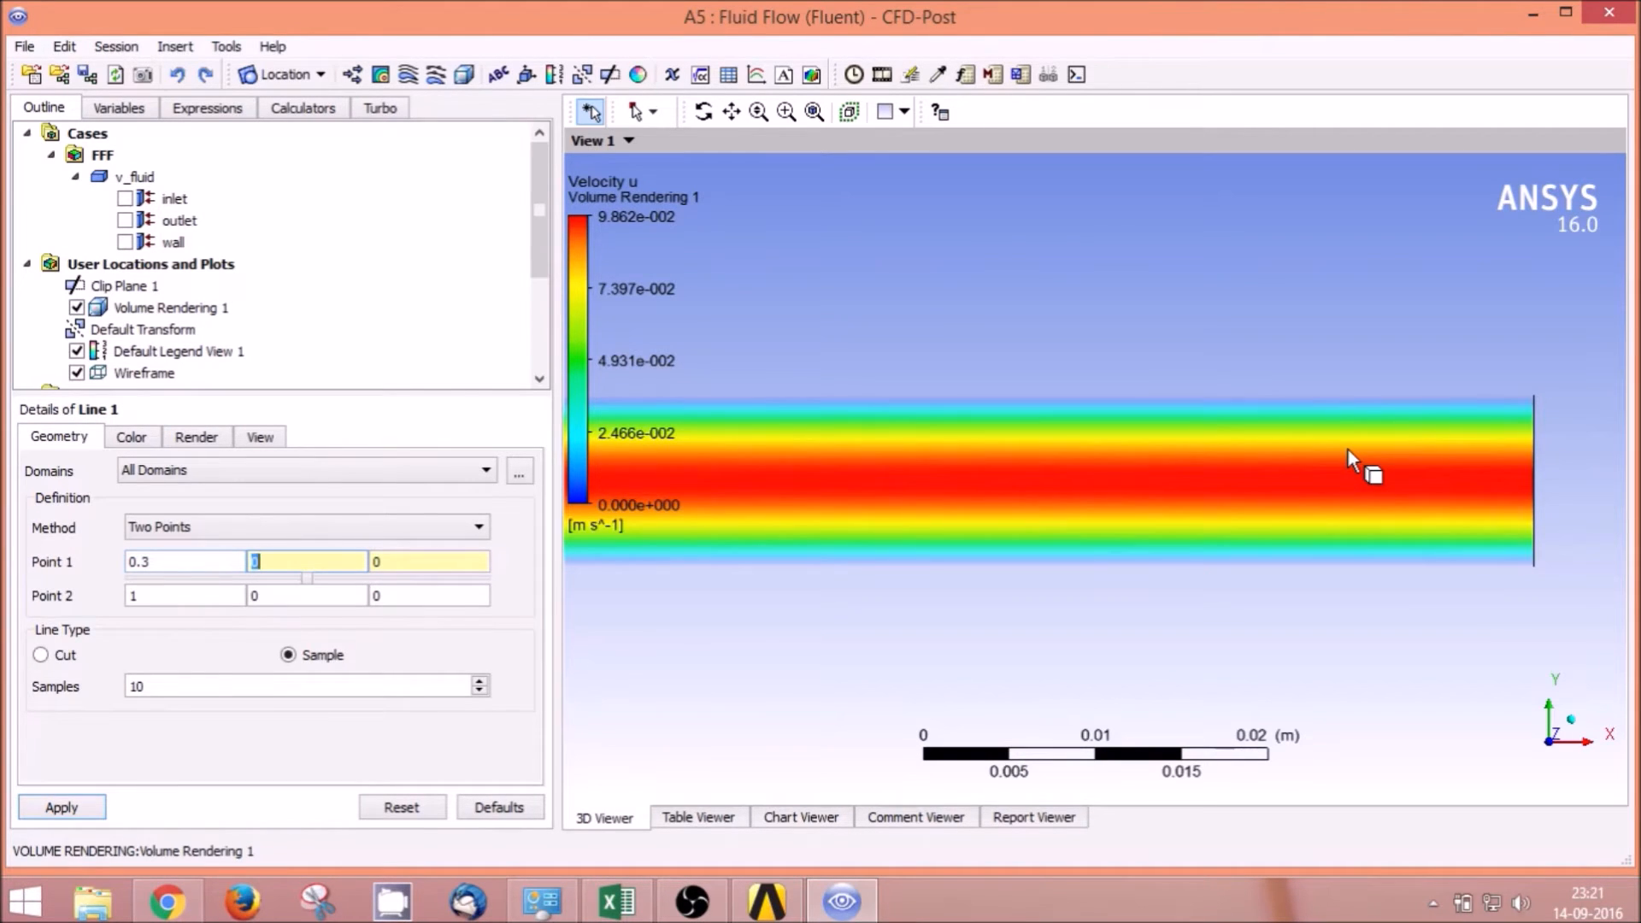
type("-0.005")
left_click(419, 561)
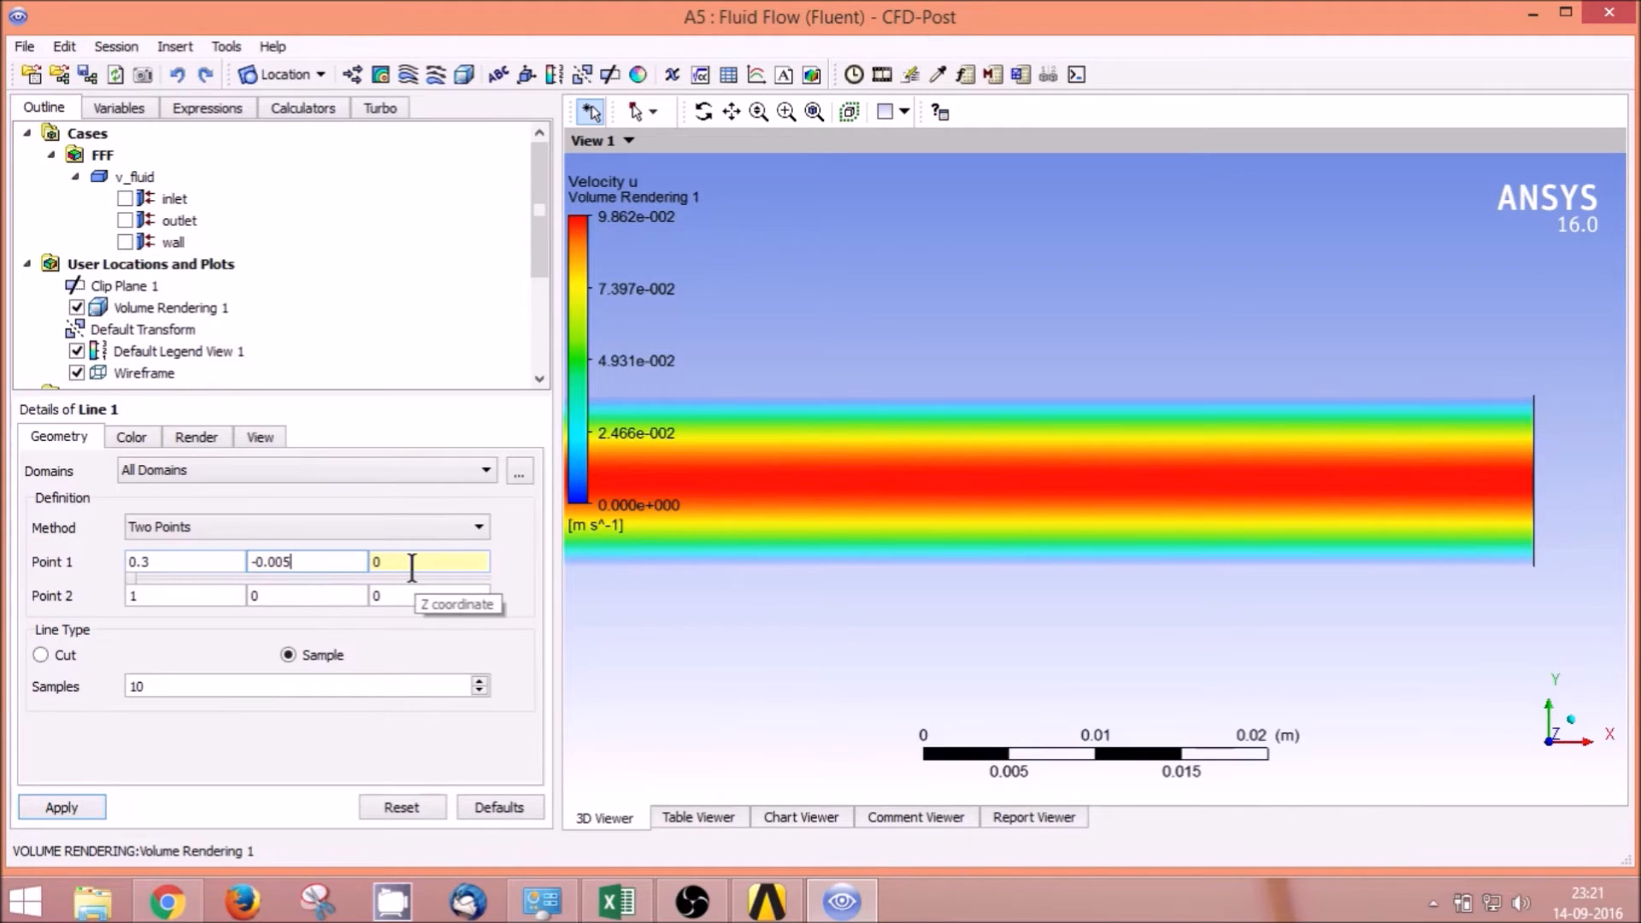
Step: Set the line's second point to X 0.3 and Y 0.005, and apply the line across the pipe outlet
left_click(221, 600)
double_click(221, 600)
type("0.3")
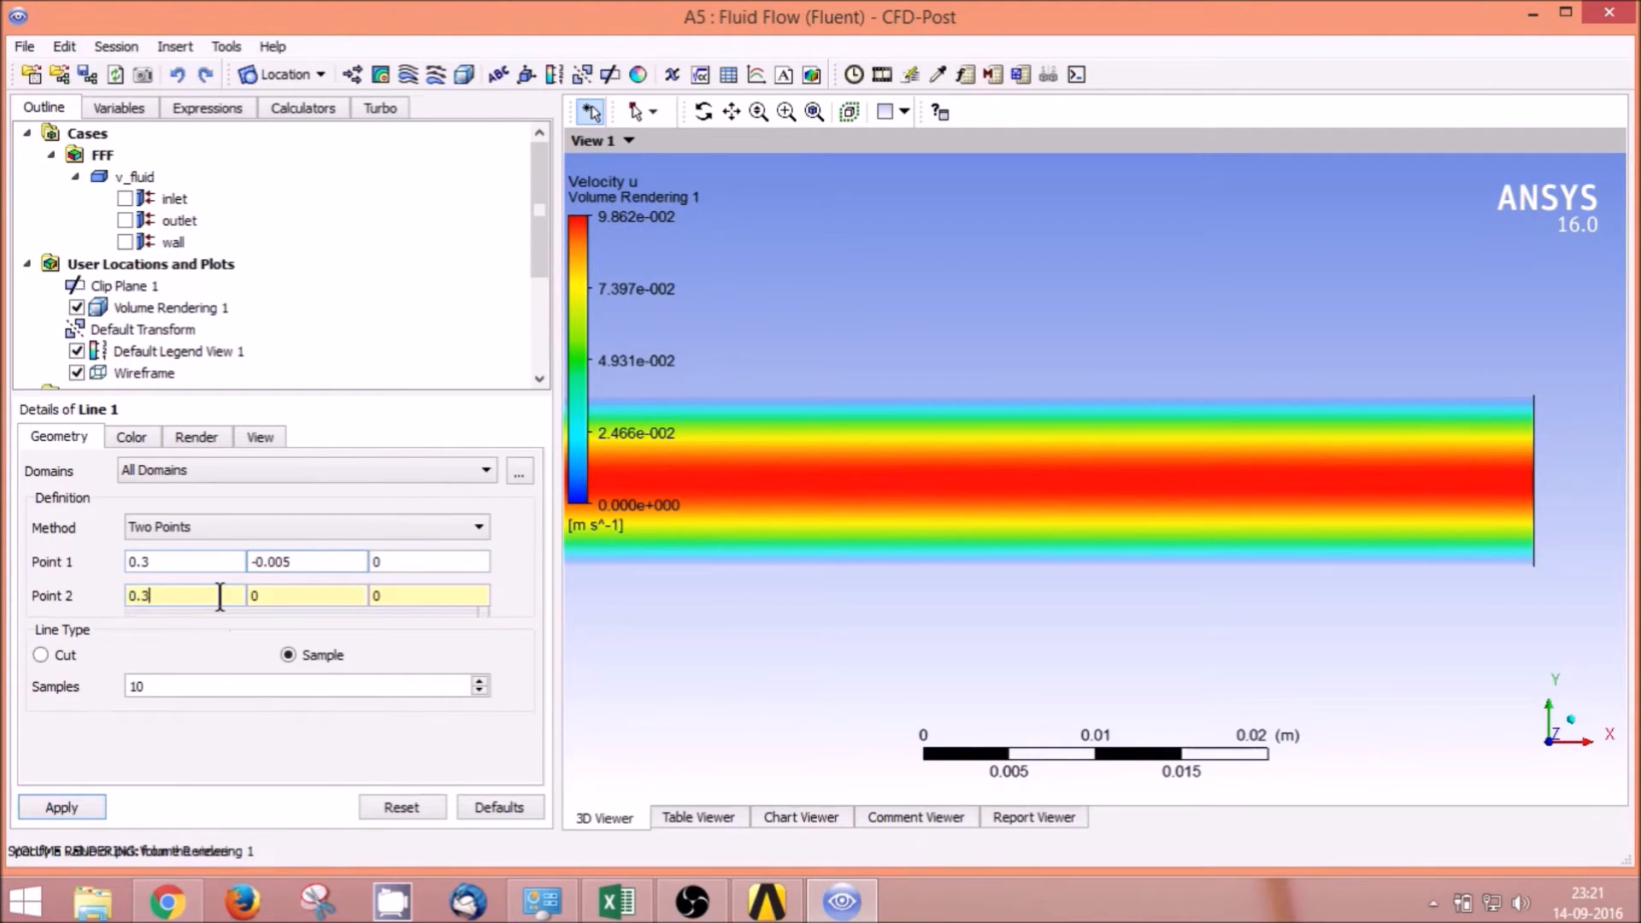
double_click(298, 596)
type("0.005")
left_click(90, 812)
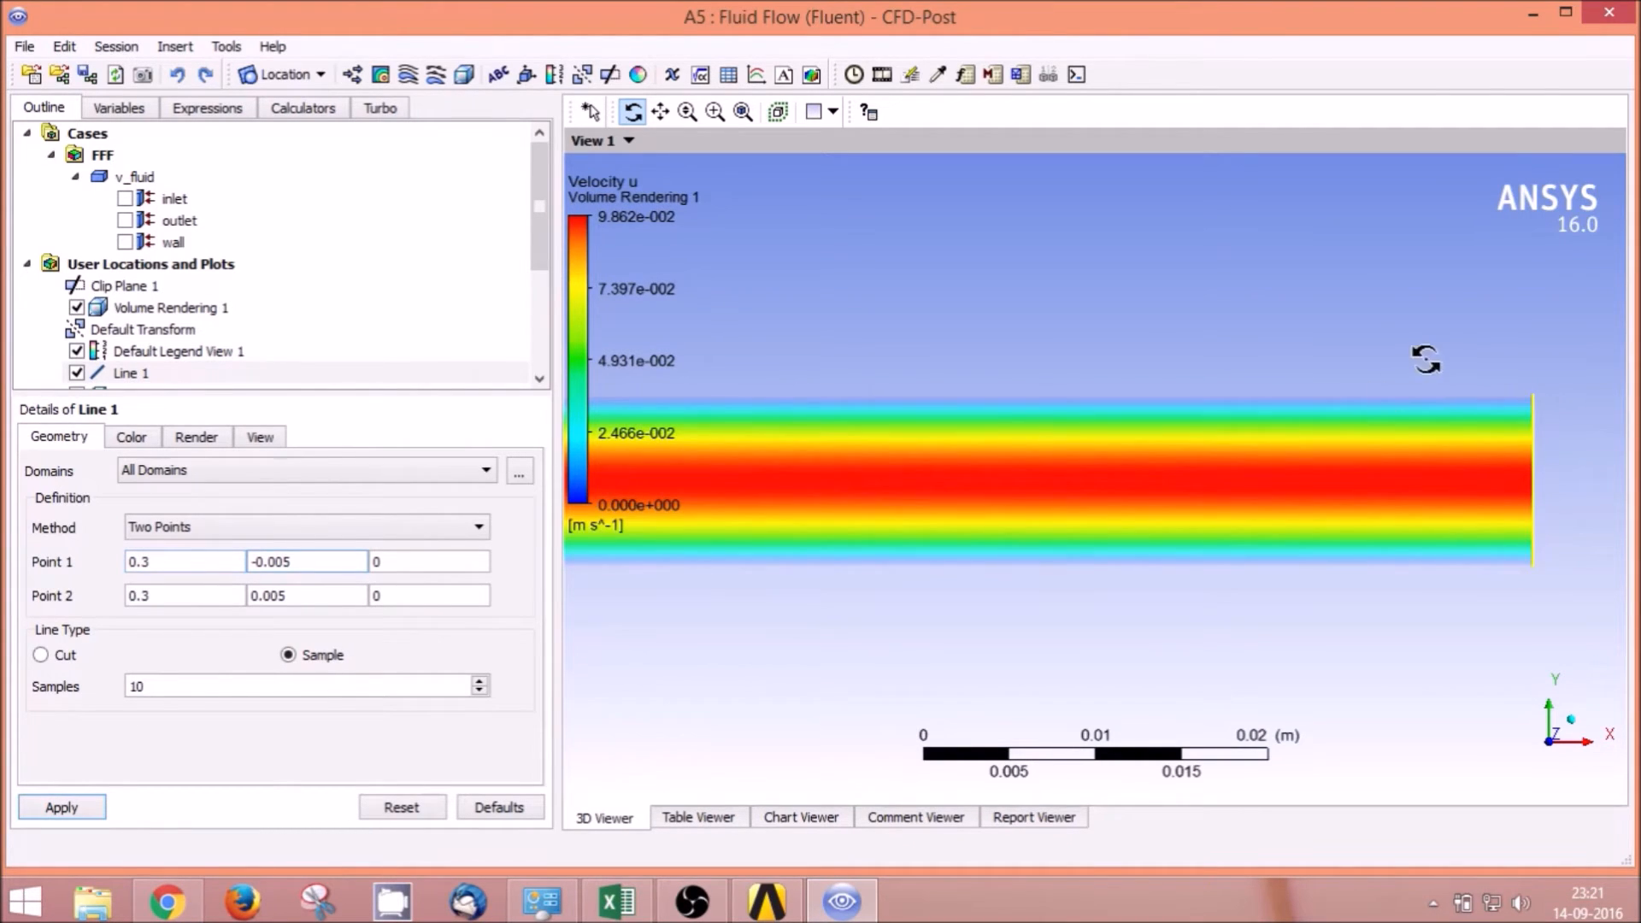
Step: Insert a new chart named "Fully DEveloped Velocity Profile"
left_click(756, 75)
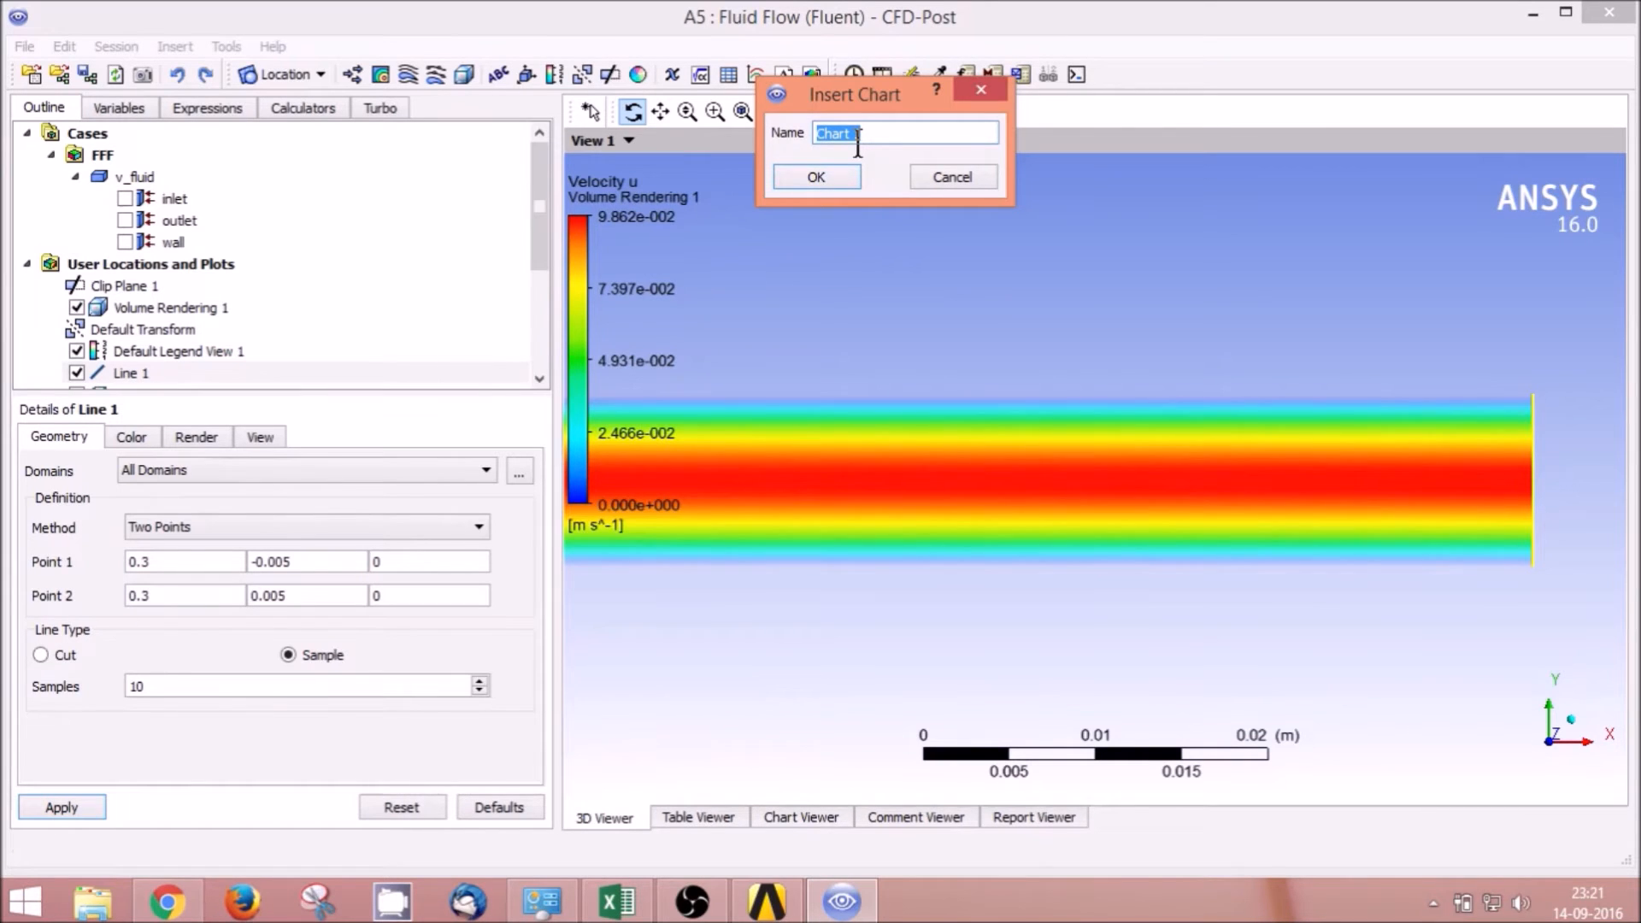
type("Fully Developed ")
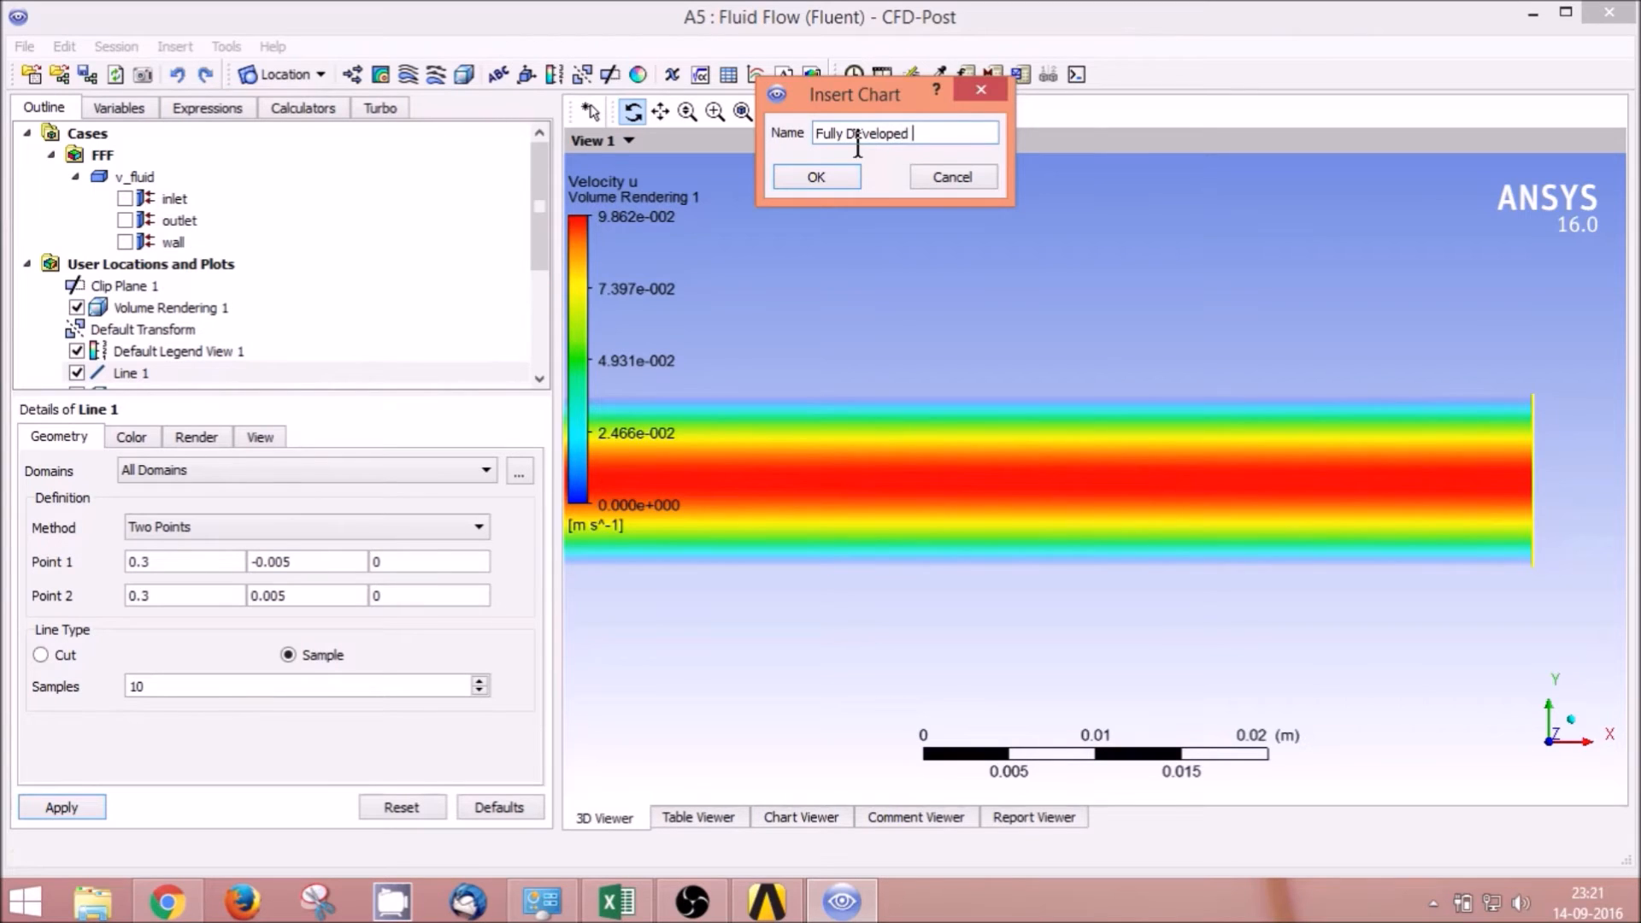
type("Velocity Profile")
left_click(817, 177)
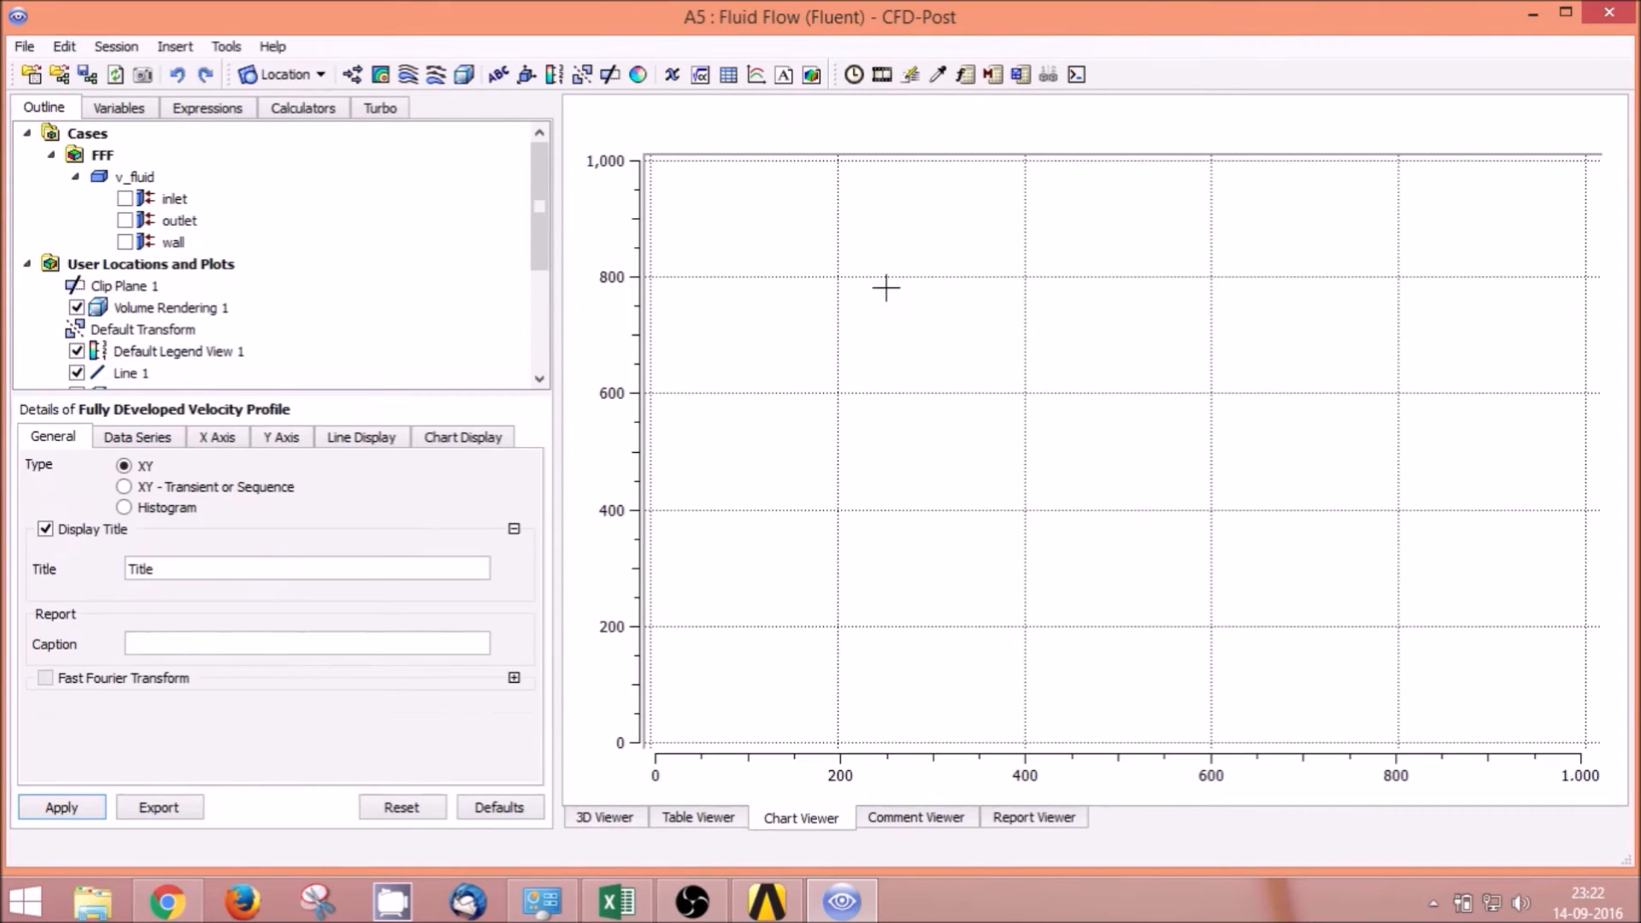
Step: Set Line 1 as the data source location for the velocity chart's Series 1
left_click(153, 439)
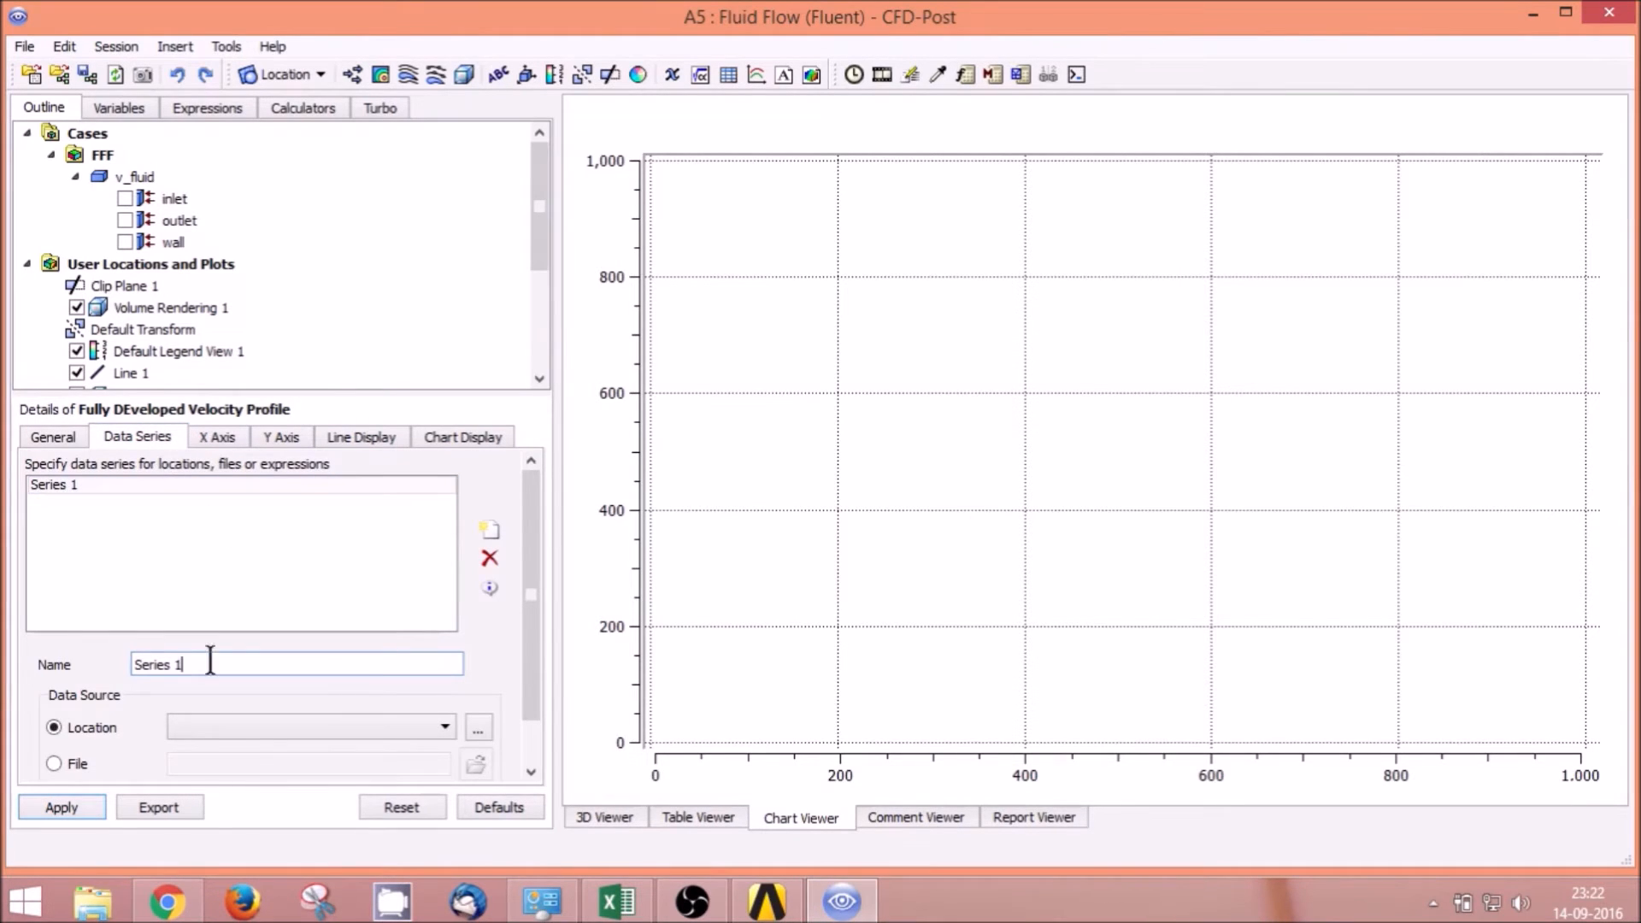
scroll(517, 617, "down", 1)
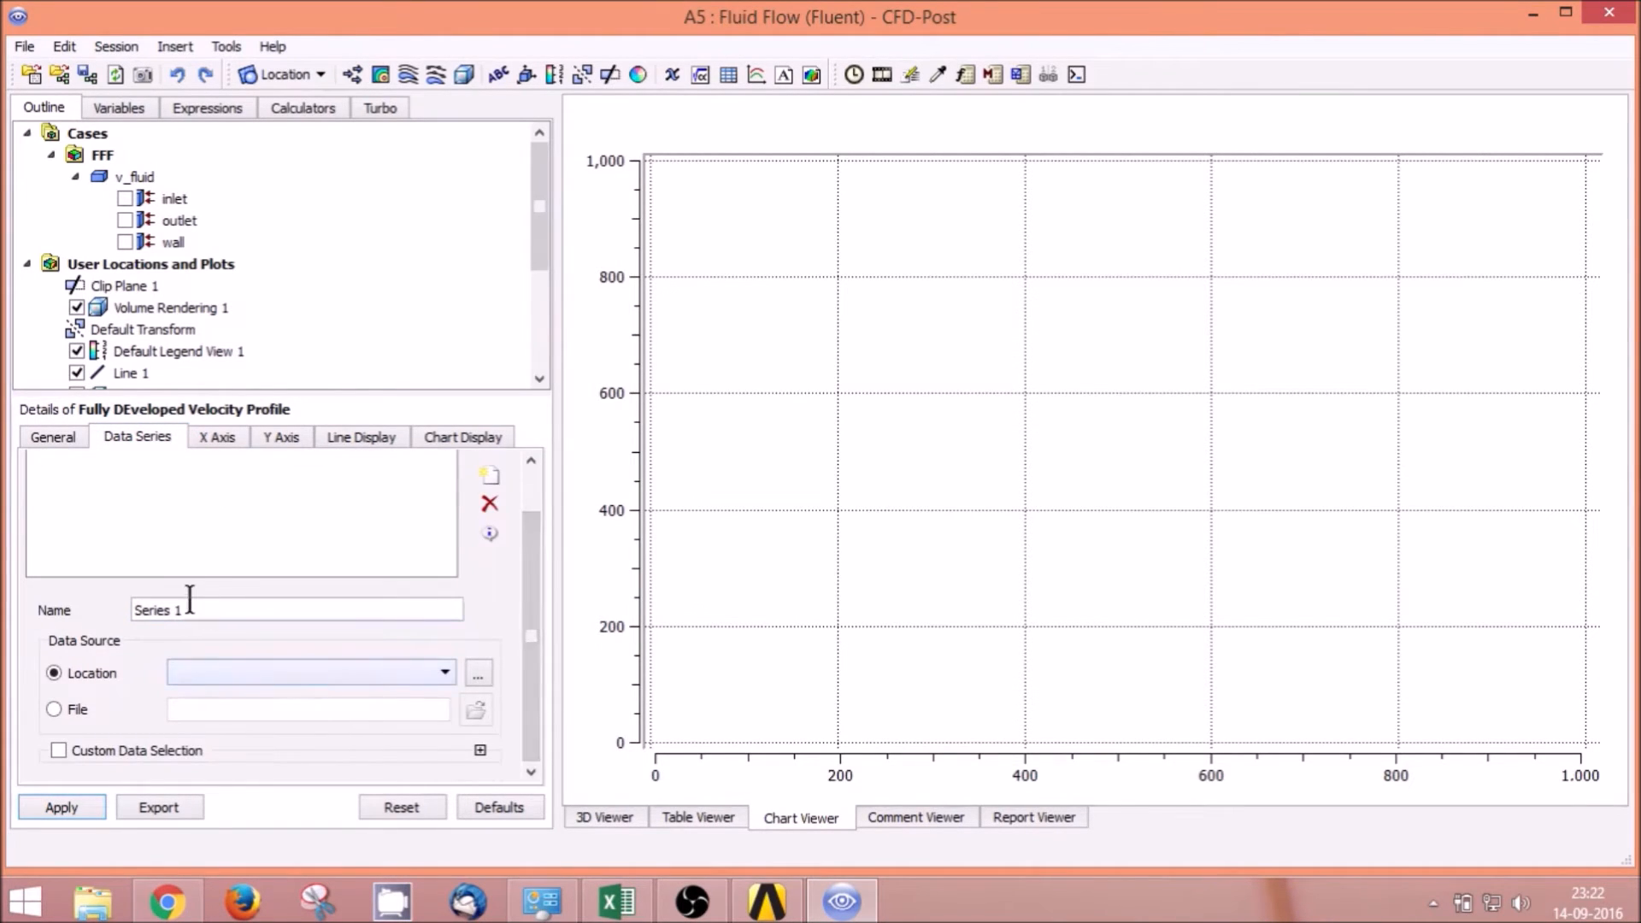
left_click(236, 674)
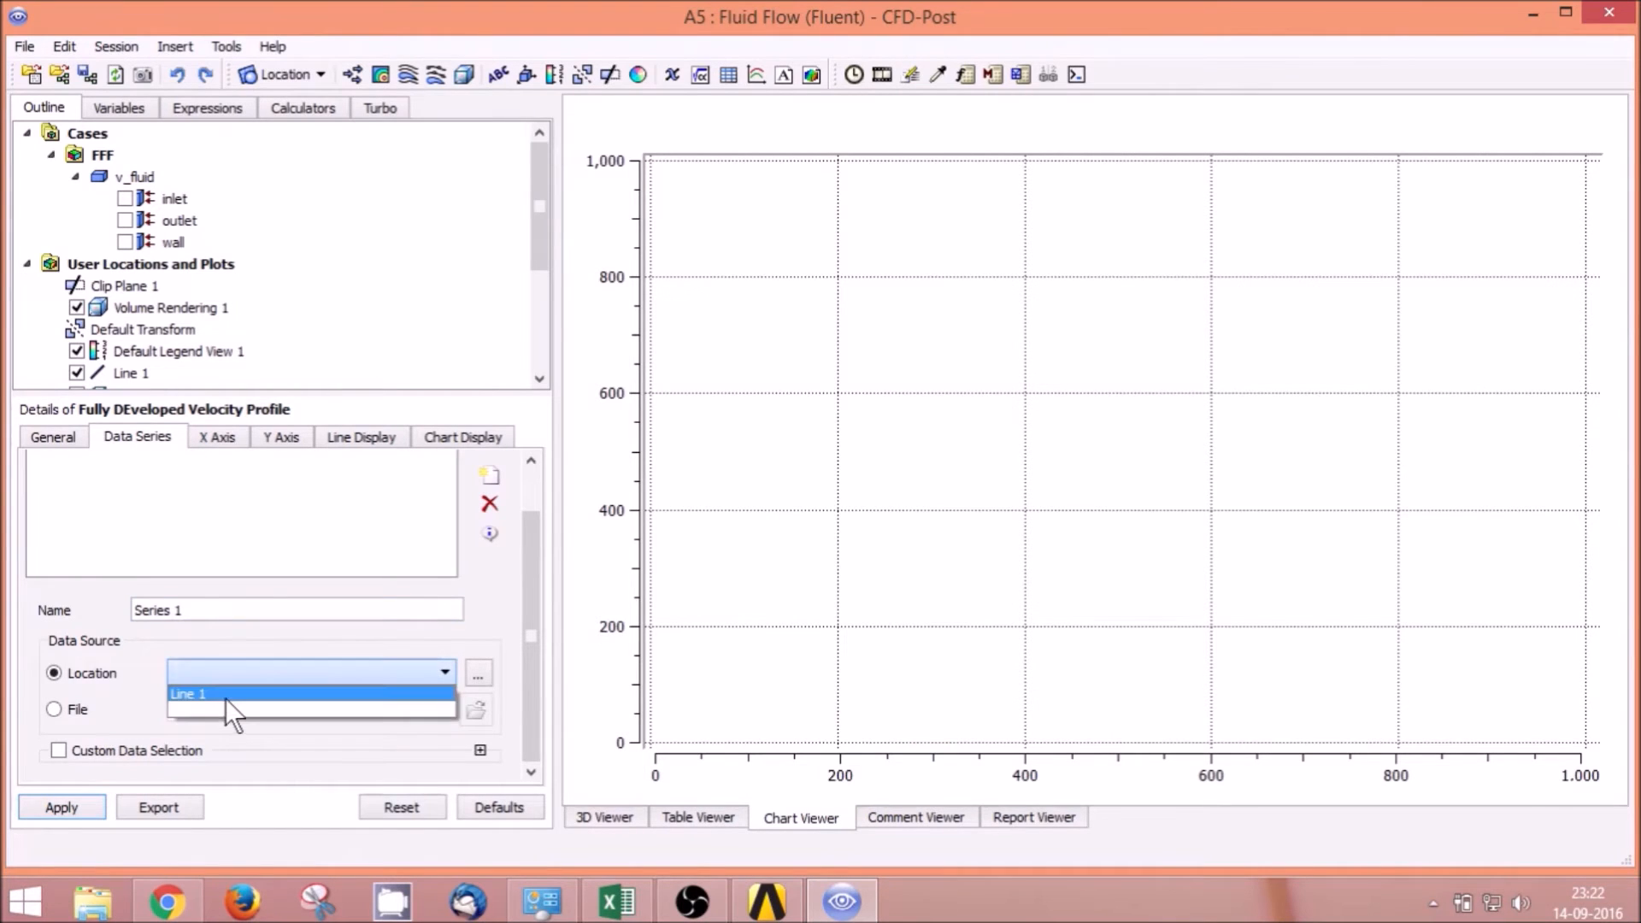
left_click(224, 696)
Step: Assign the Y coordinate as the variable for the velocity chart's X axis
left_click(218, 438)
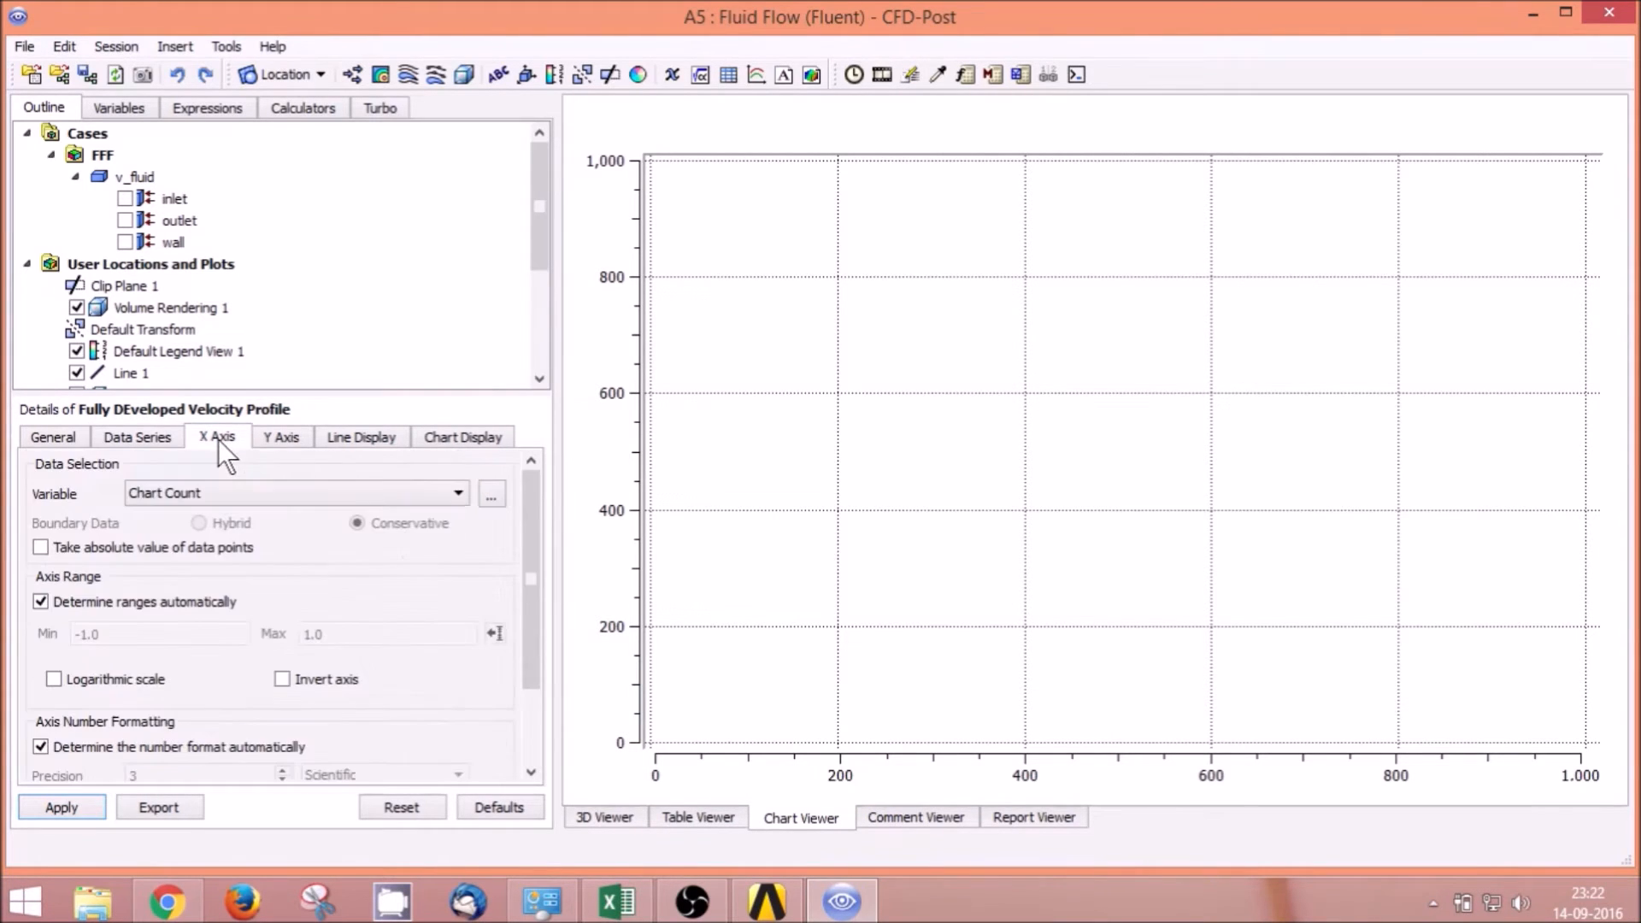
mouse_move(1637, 496)
left_click(222, 494)
left_click_drag(455, 542, 482, 650)
left_click(150, 631)
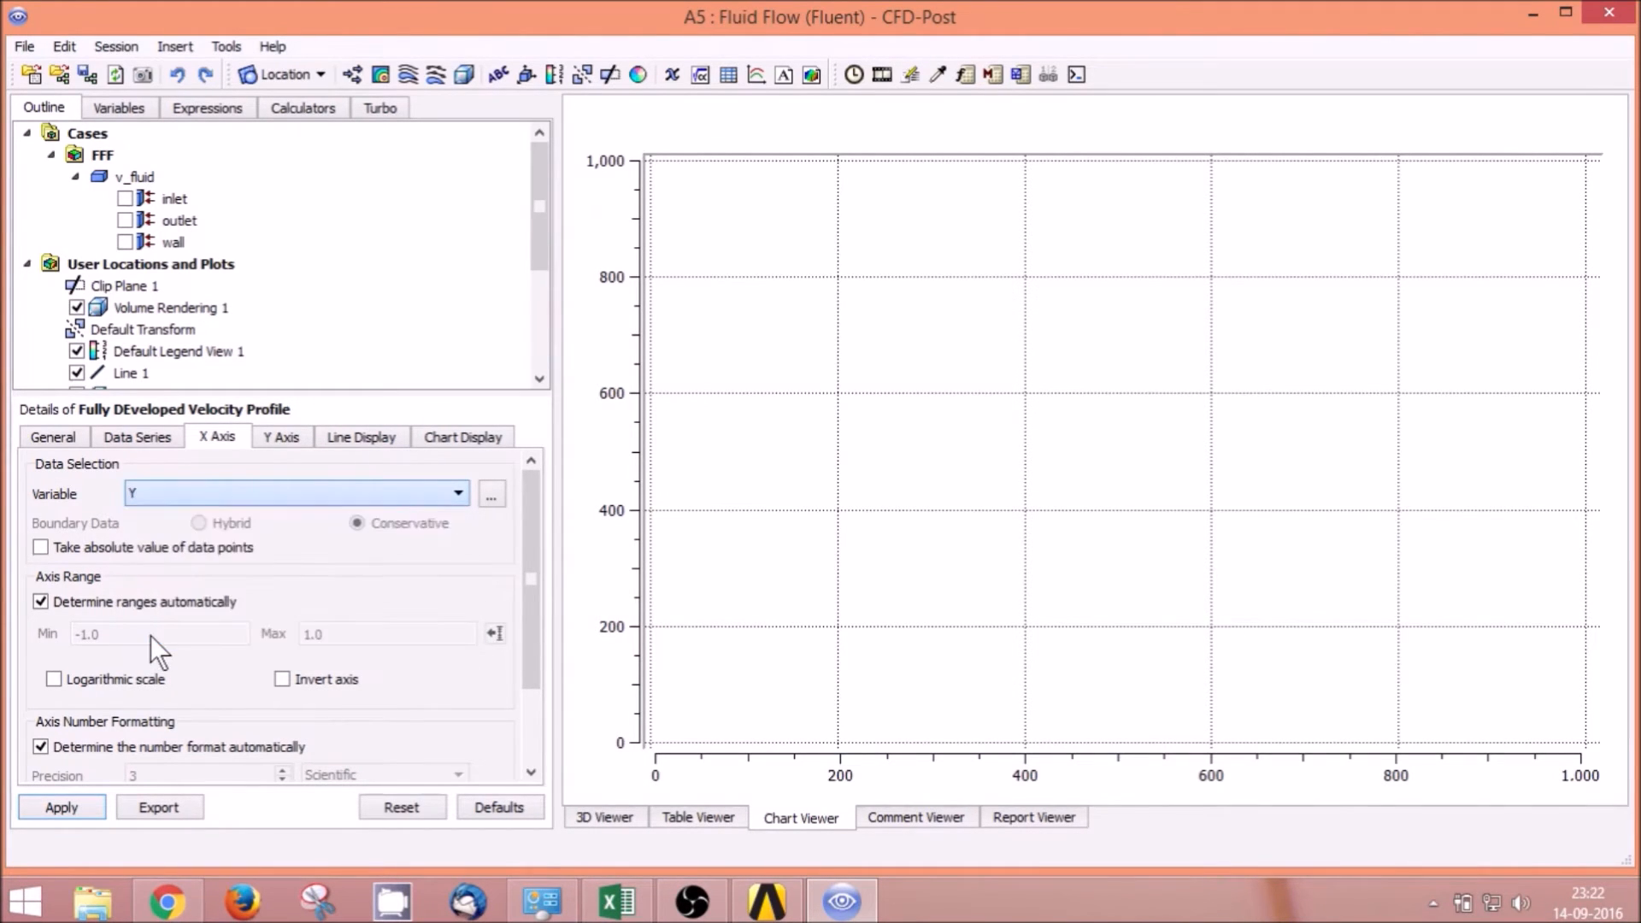
Step: Disable the automatic range on the chart's X axis and set it from -0.005 to 0.005
left_click(39, 600)
left_click(134, 632)
key("BackSpace")
key("BackSpace")
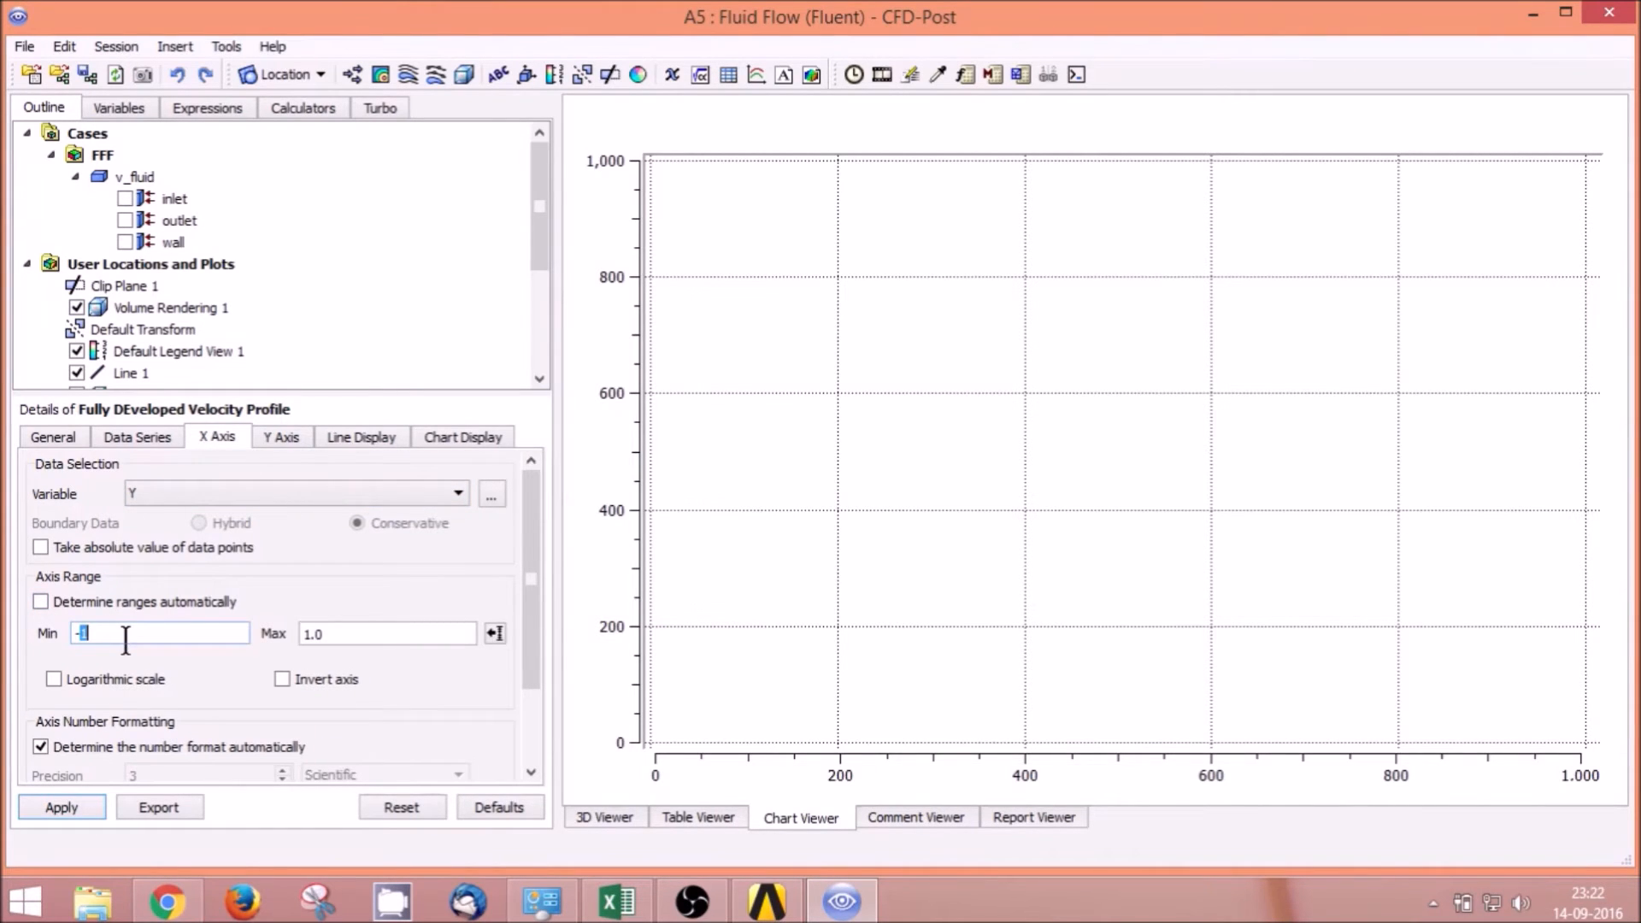
key("BackSpace")
type("0.005")
left_click(369, 632)
key("BackSpace")
key("BackSpace")
double_click(370, 632)
type("0.005")
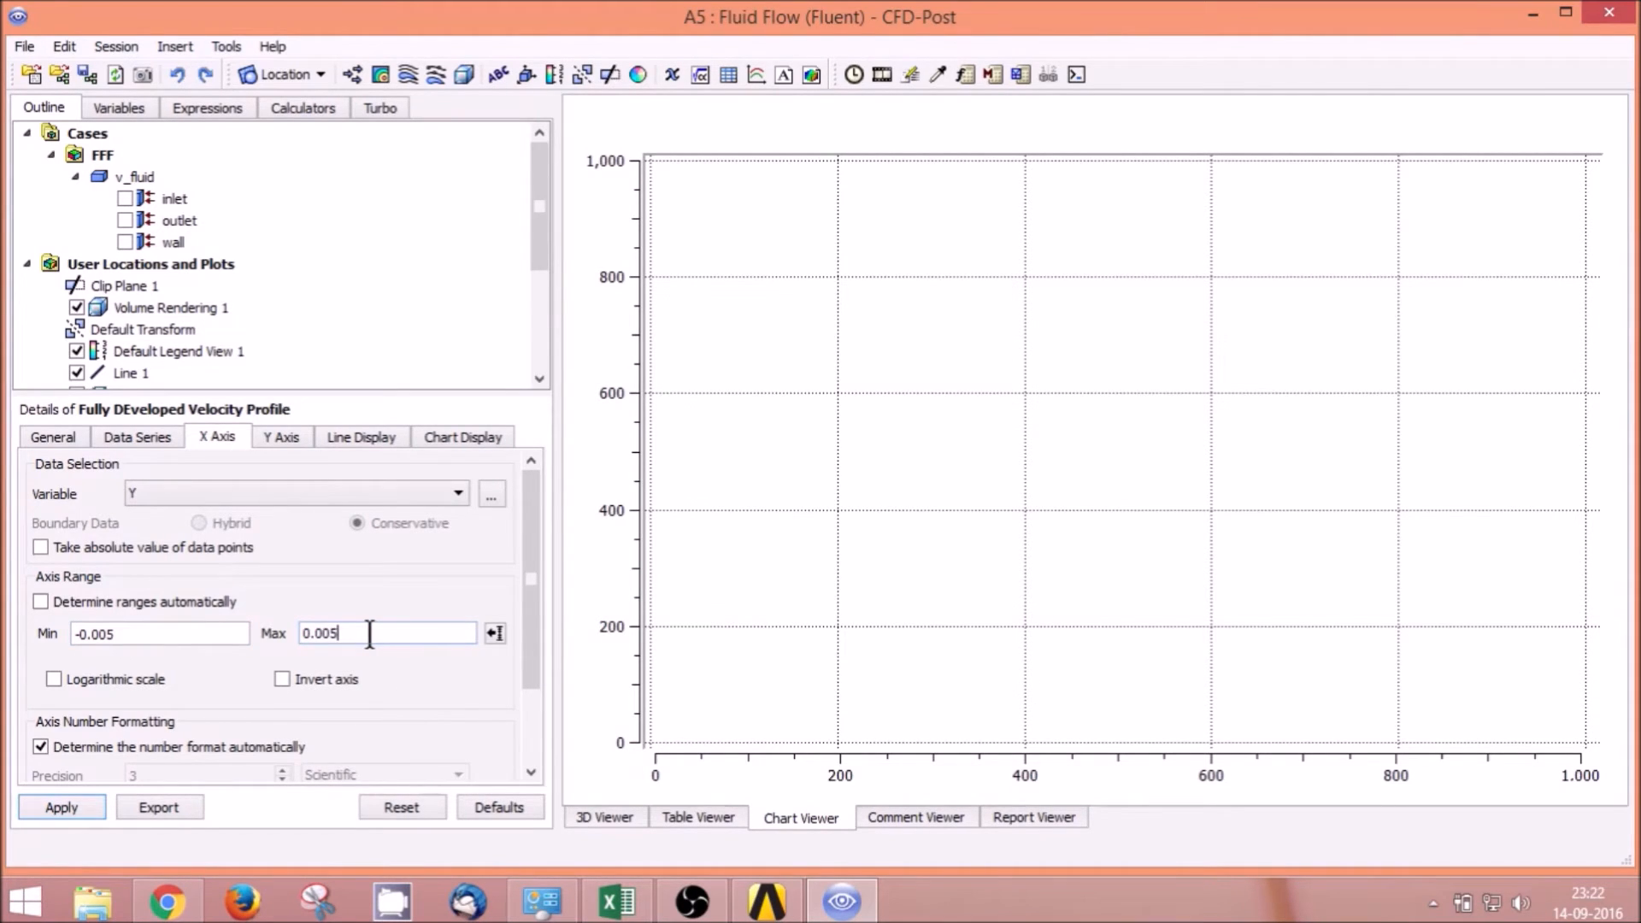
Step: Widen the chart's X-axis range to a minimum of -0.006 and a maximum of 0.006
left_click(151, 639)
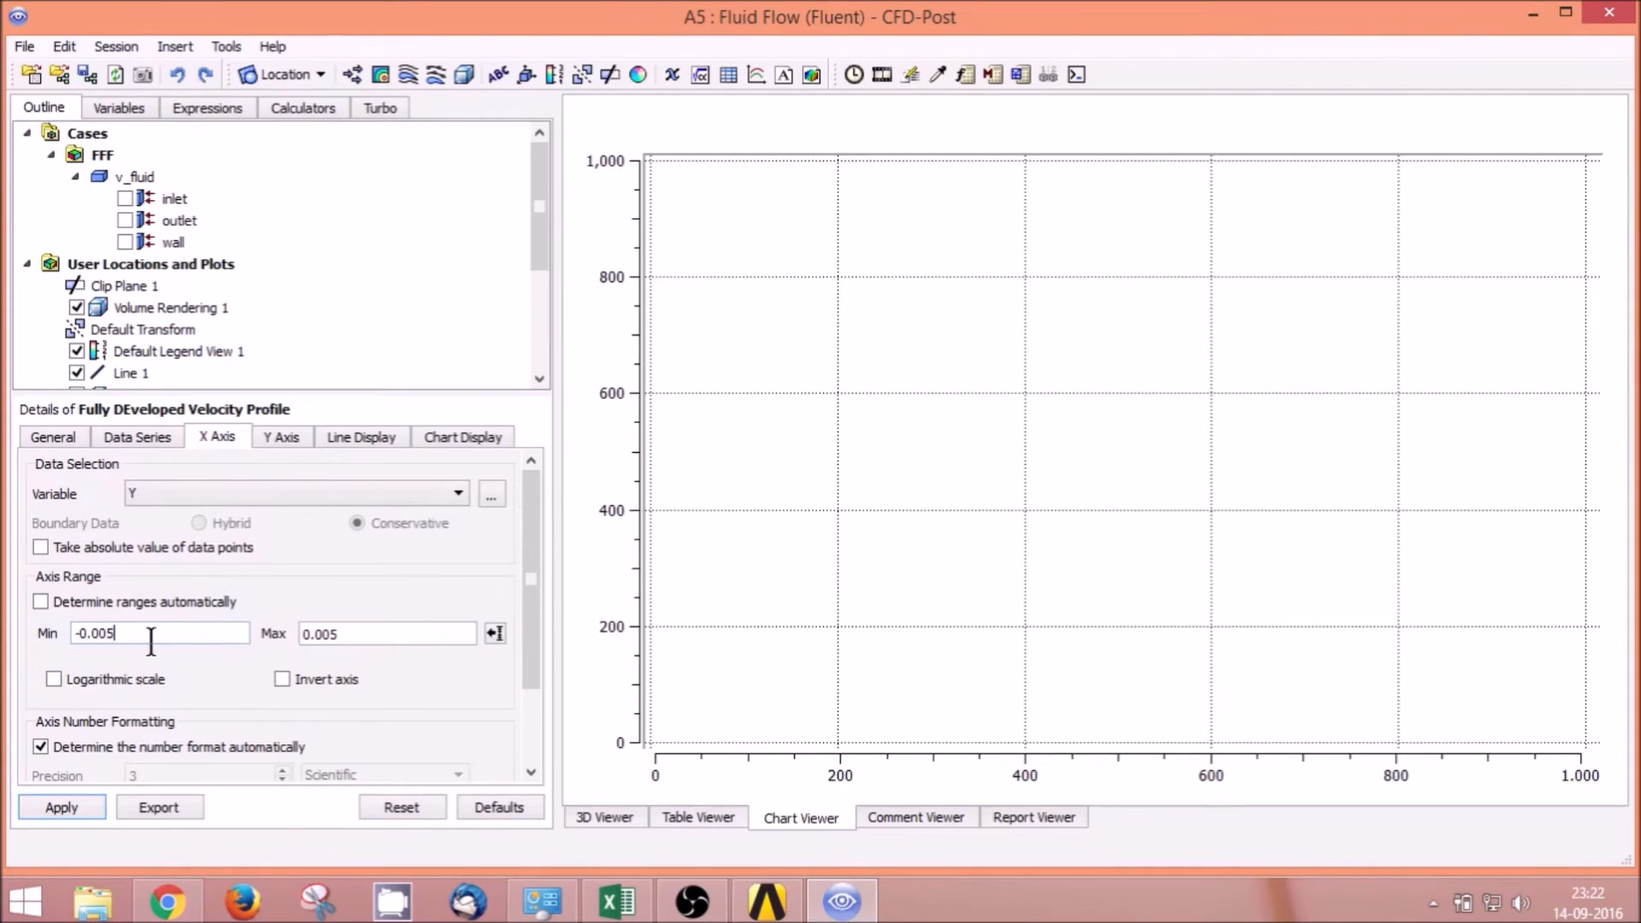
key("BackSpace")
type("6")
left_click(375, 634)
left_click(374, 634)
key("BackSpace")
type("6")
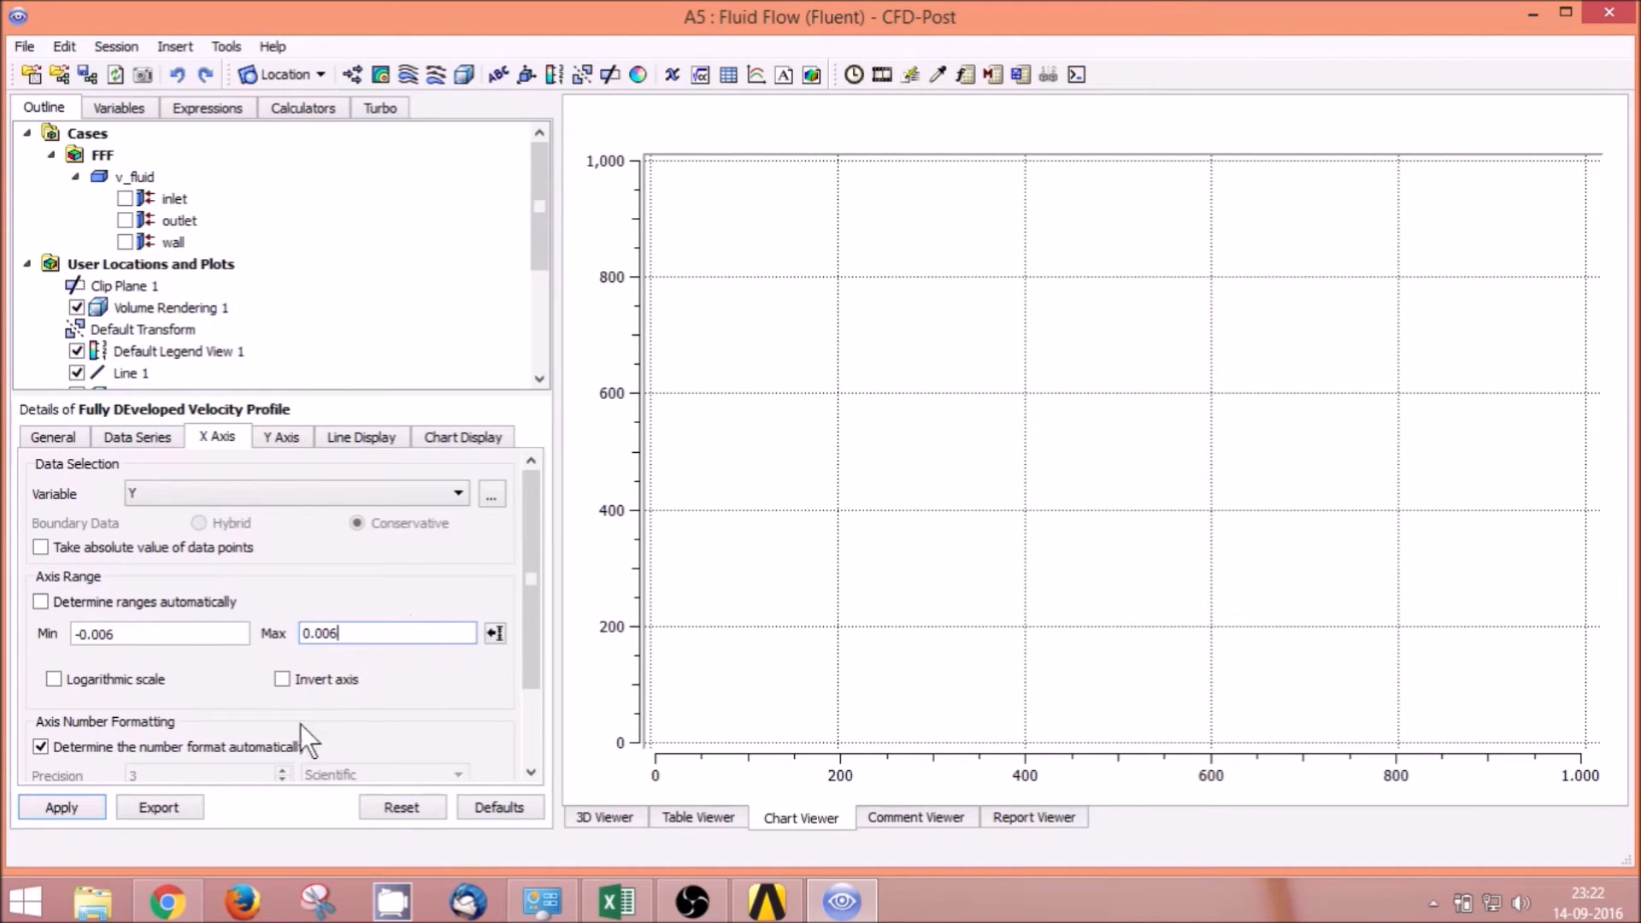
Step: Assign Velocity u as the chart's Y-axis variable with automatic range and apply the chart settings to plot the profile
left_click(277, 434)
left_click(241, 486)
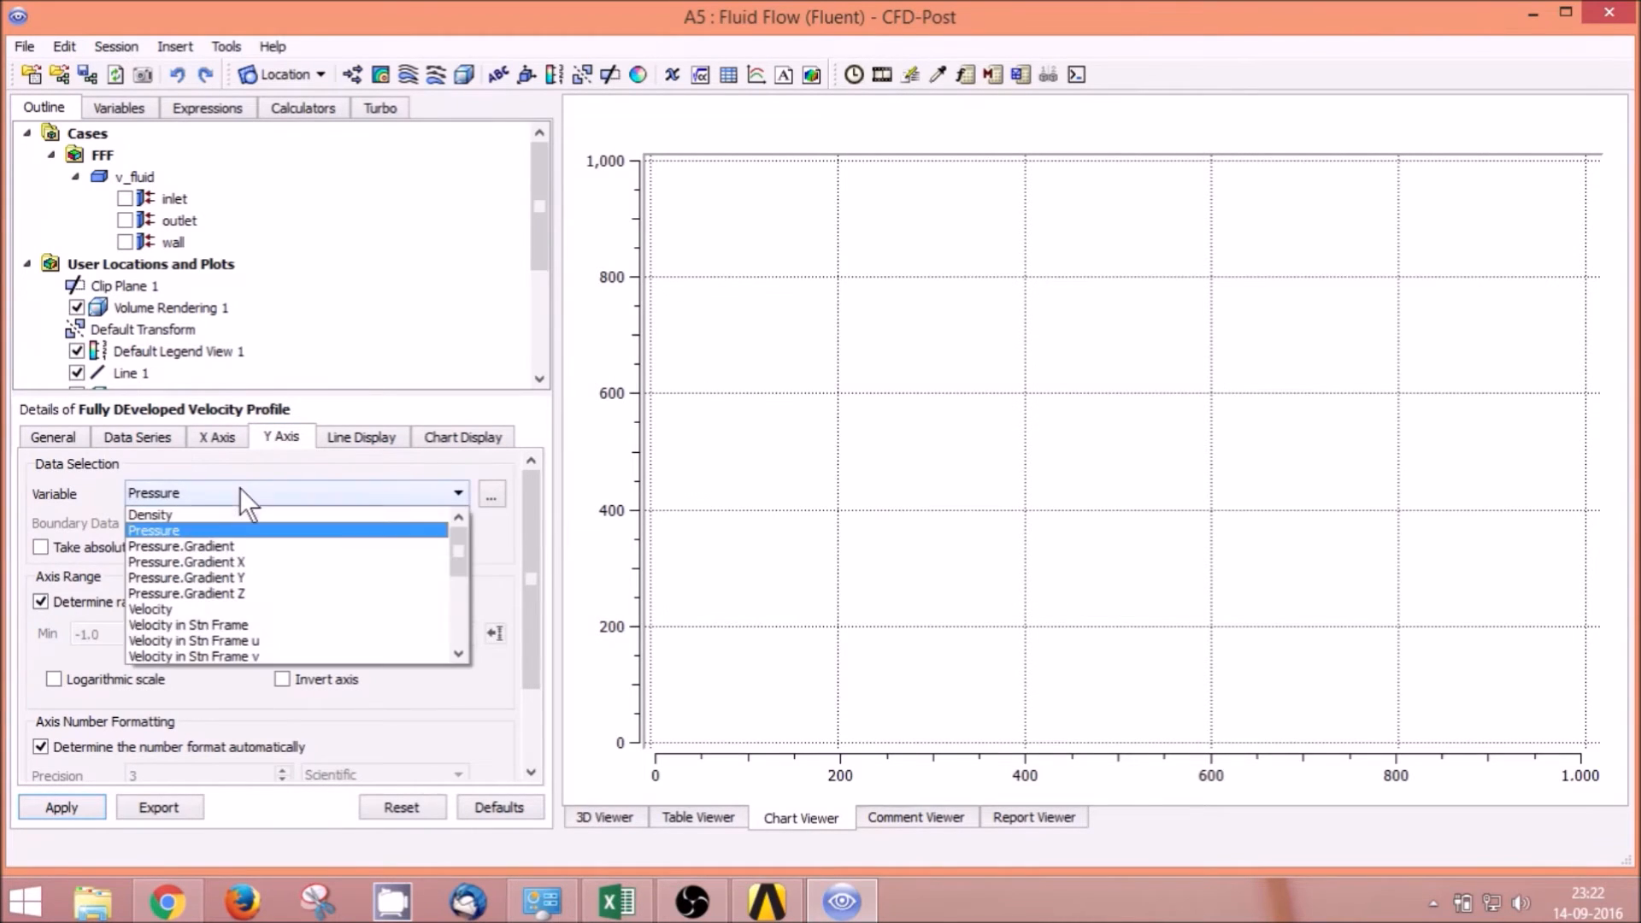
left_click_drag(459, 534, 459, 597)
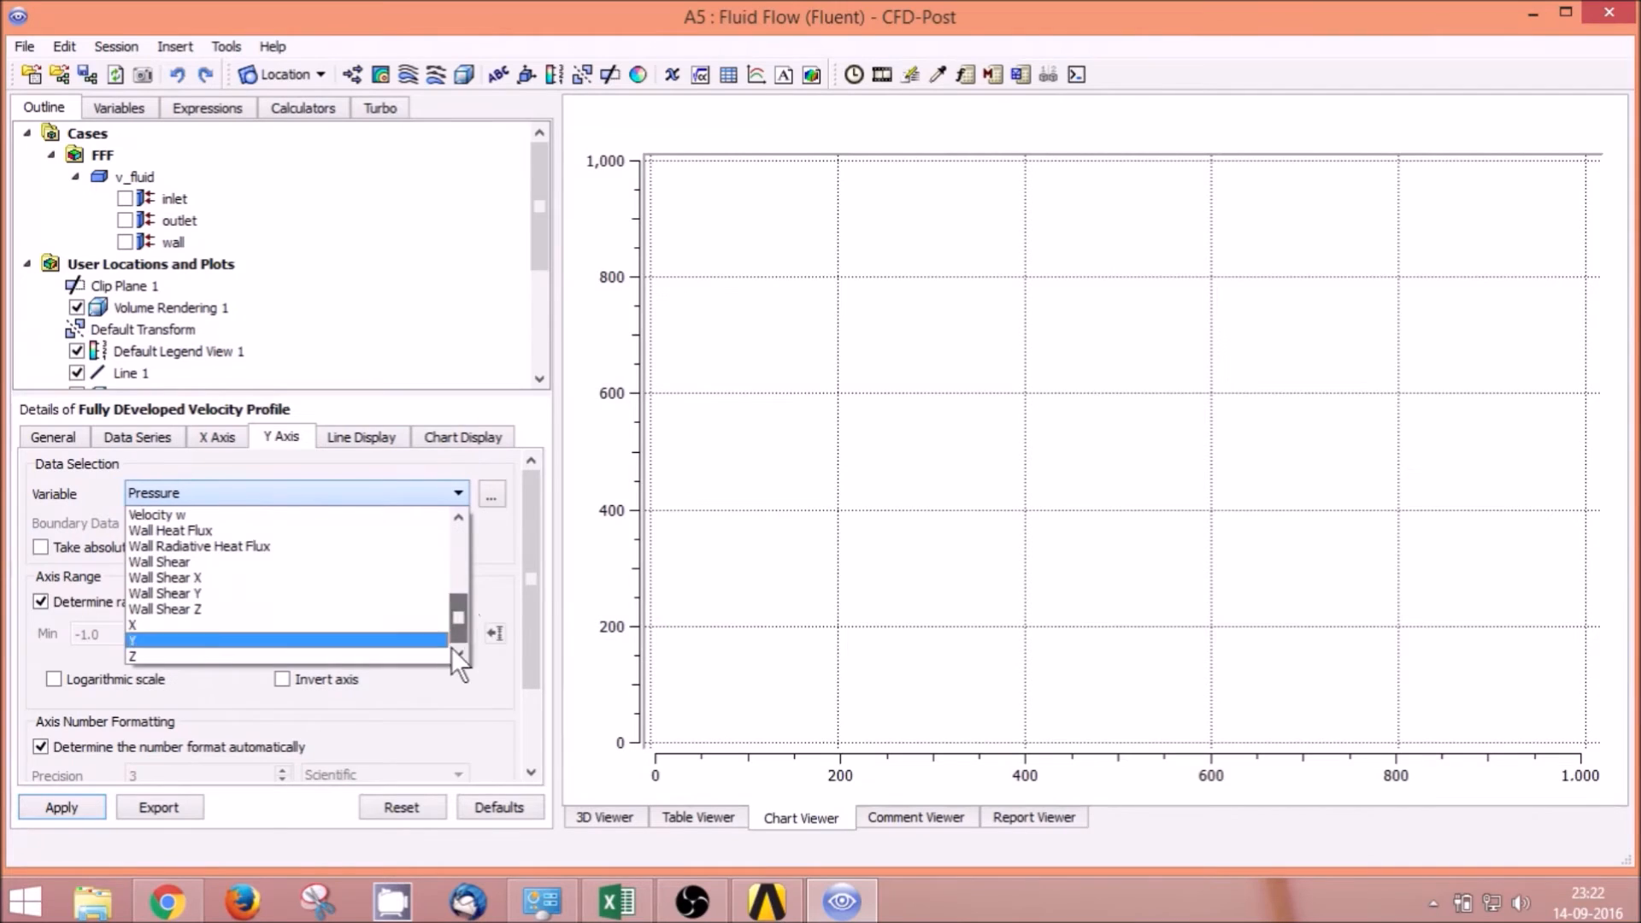
scroll(214, 595, "up", 1)
left_click(183, 577)
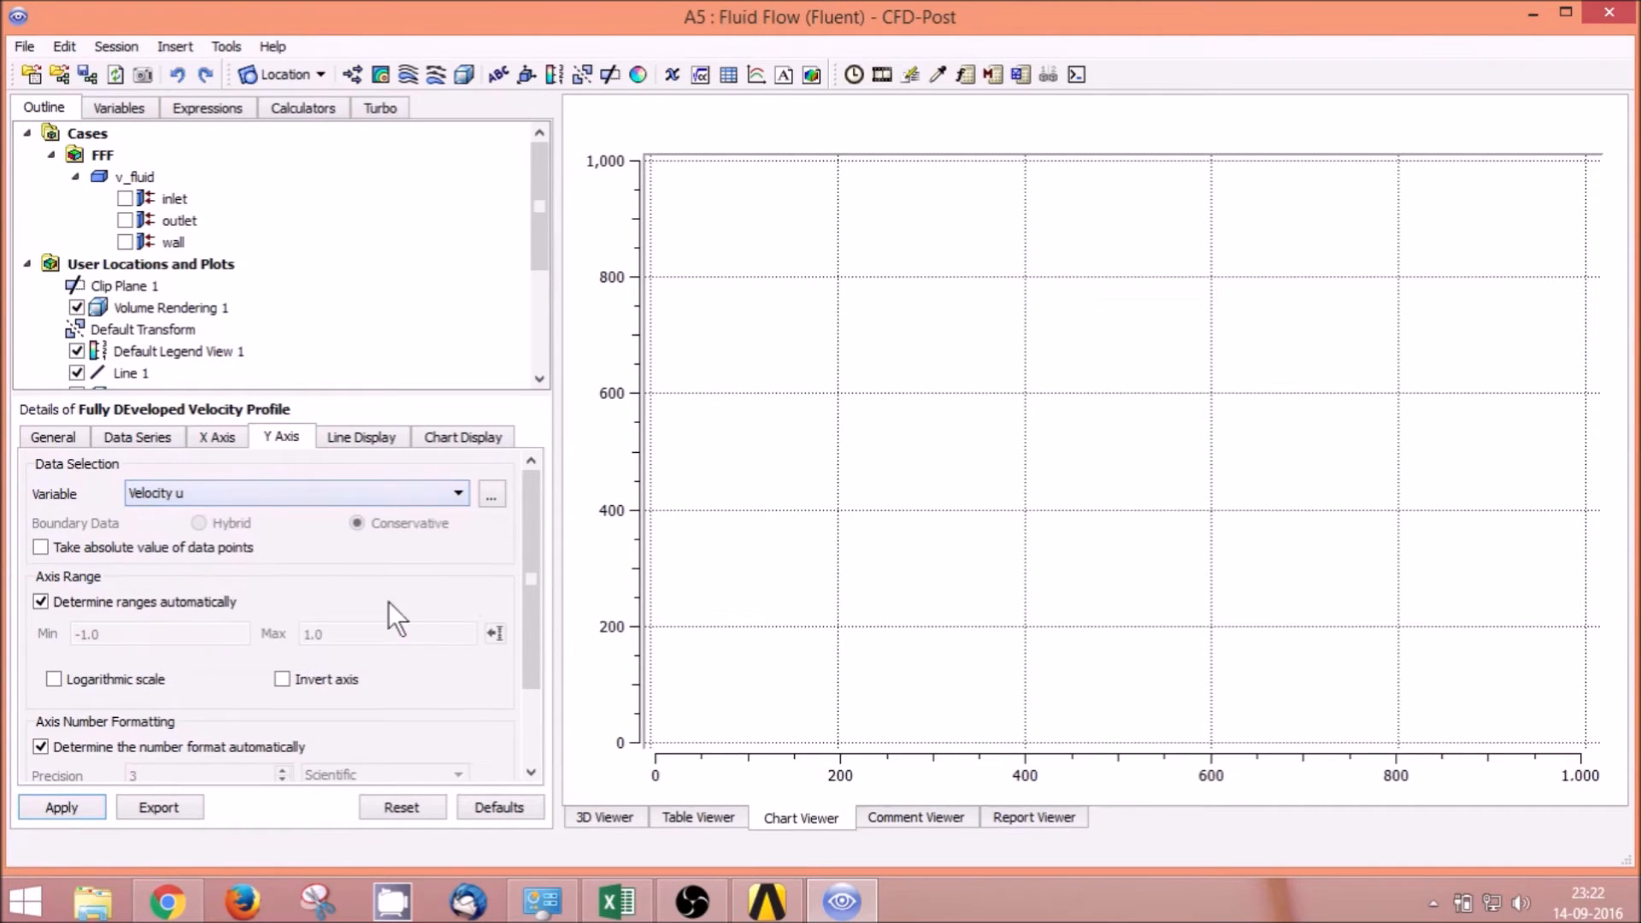
left_click_drag(533, 603, 537, 694)
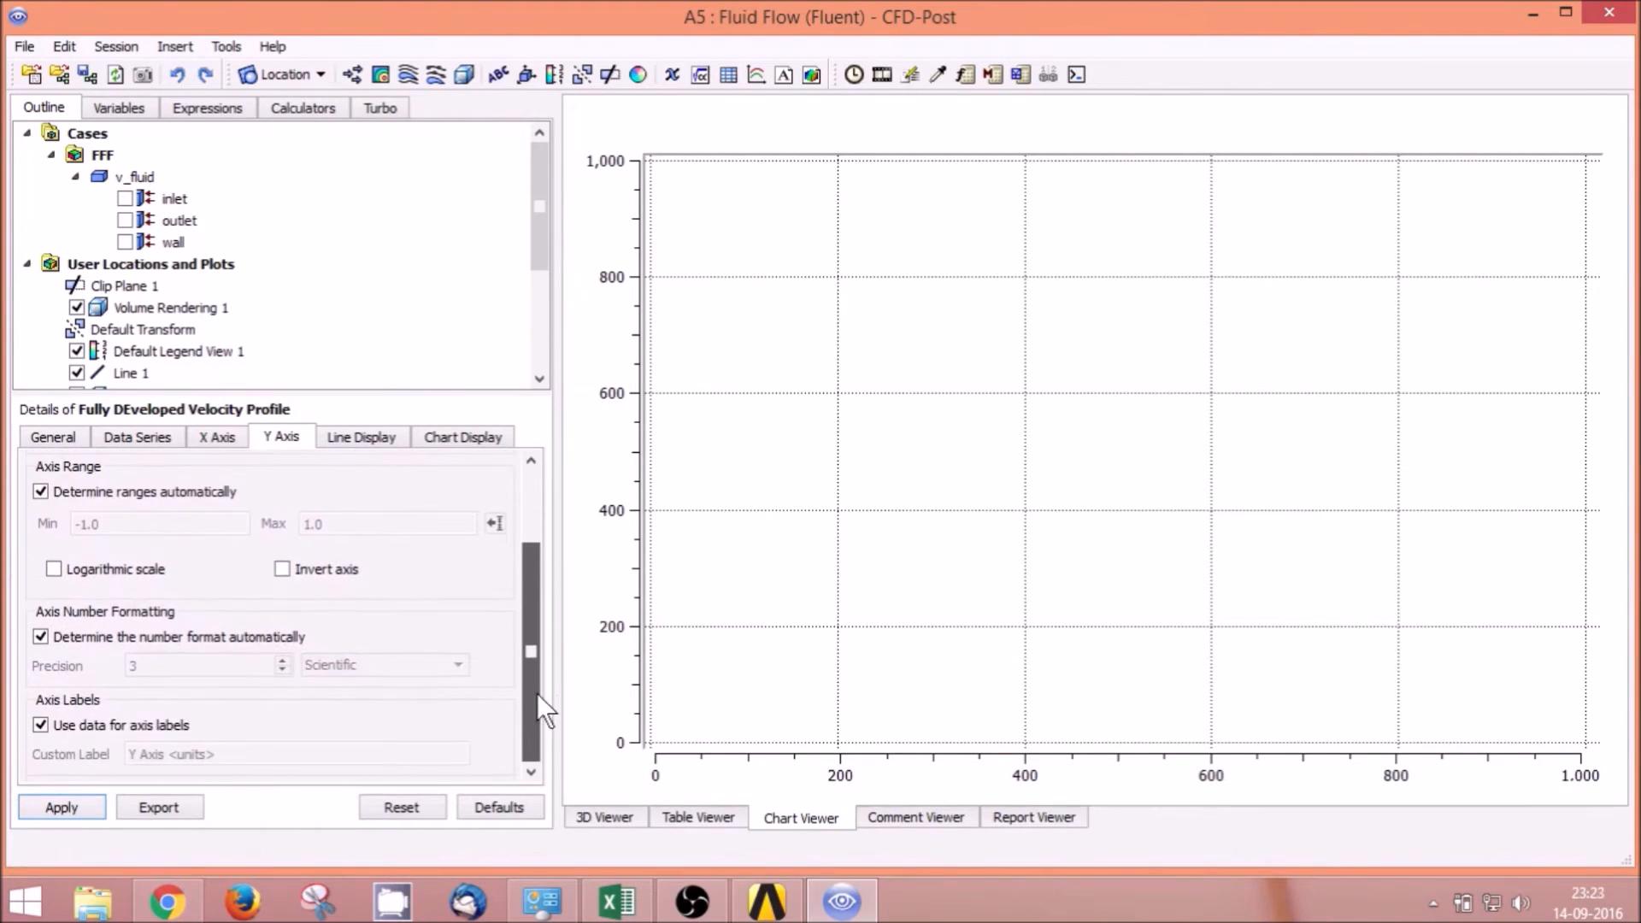
left_click(78, 803)
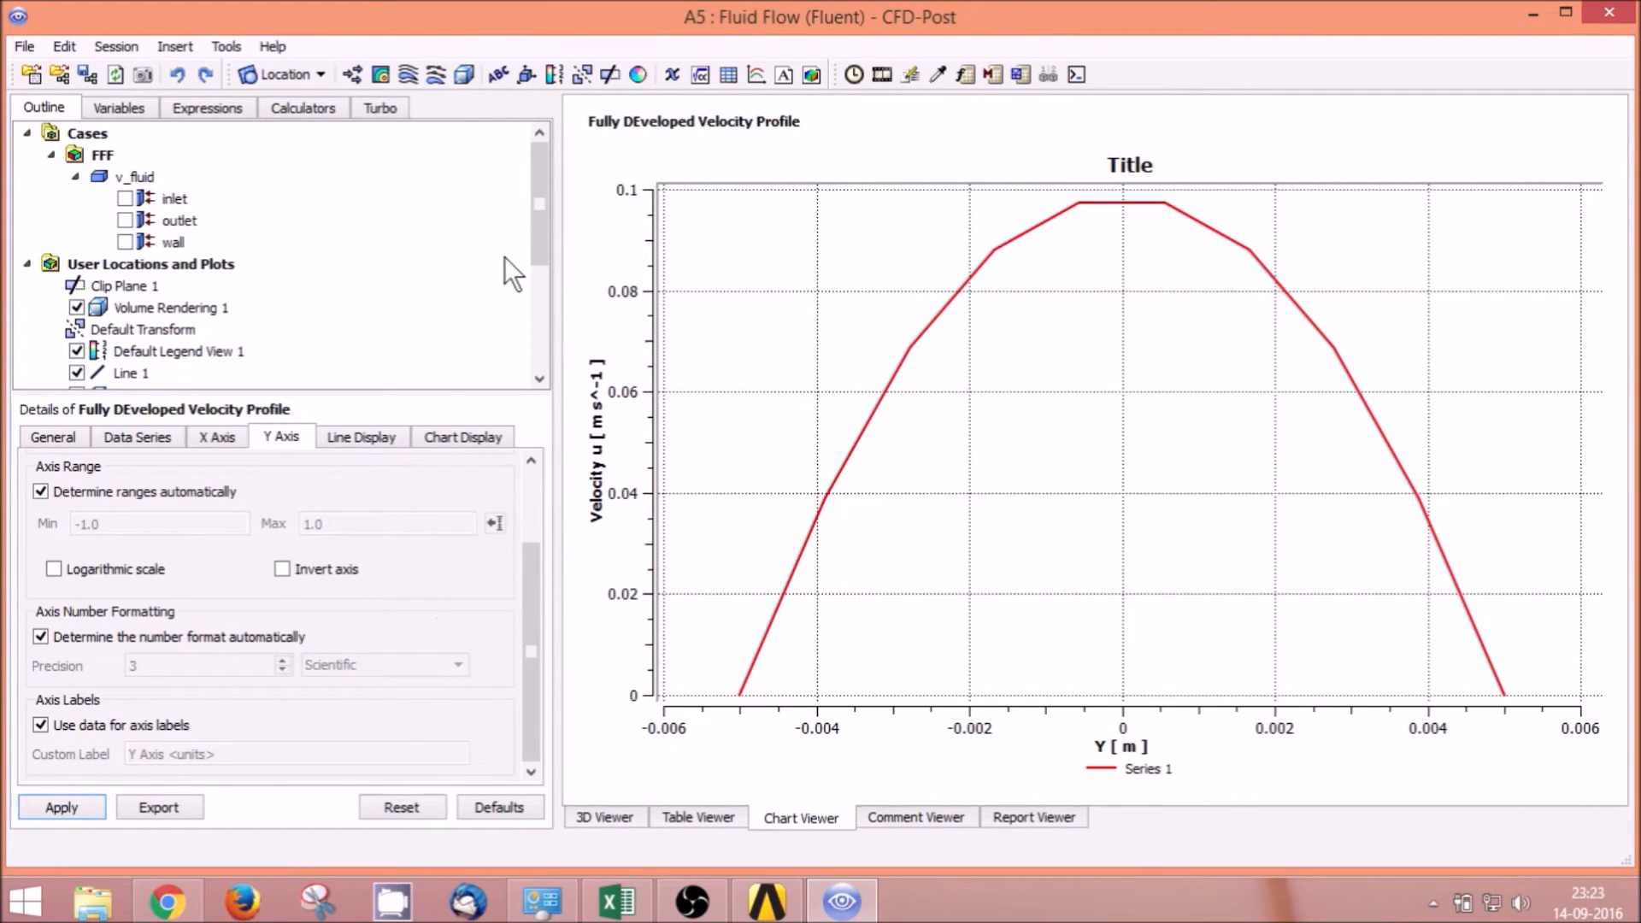
Step: Increase Line 1's sample count to 1000 and apply it to smooth the velocity profile curve
scroll(540, 273, "down", 4)
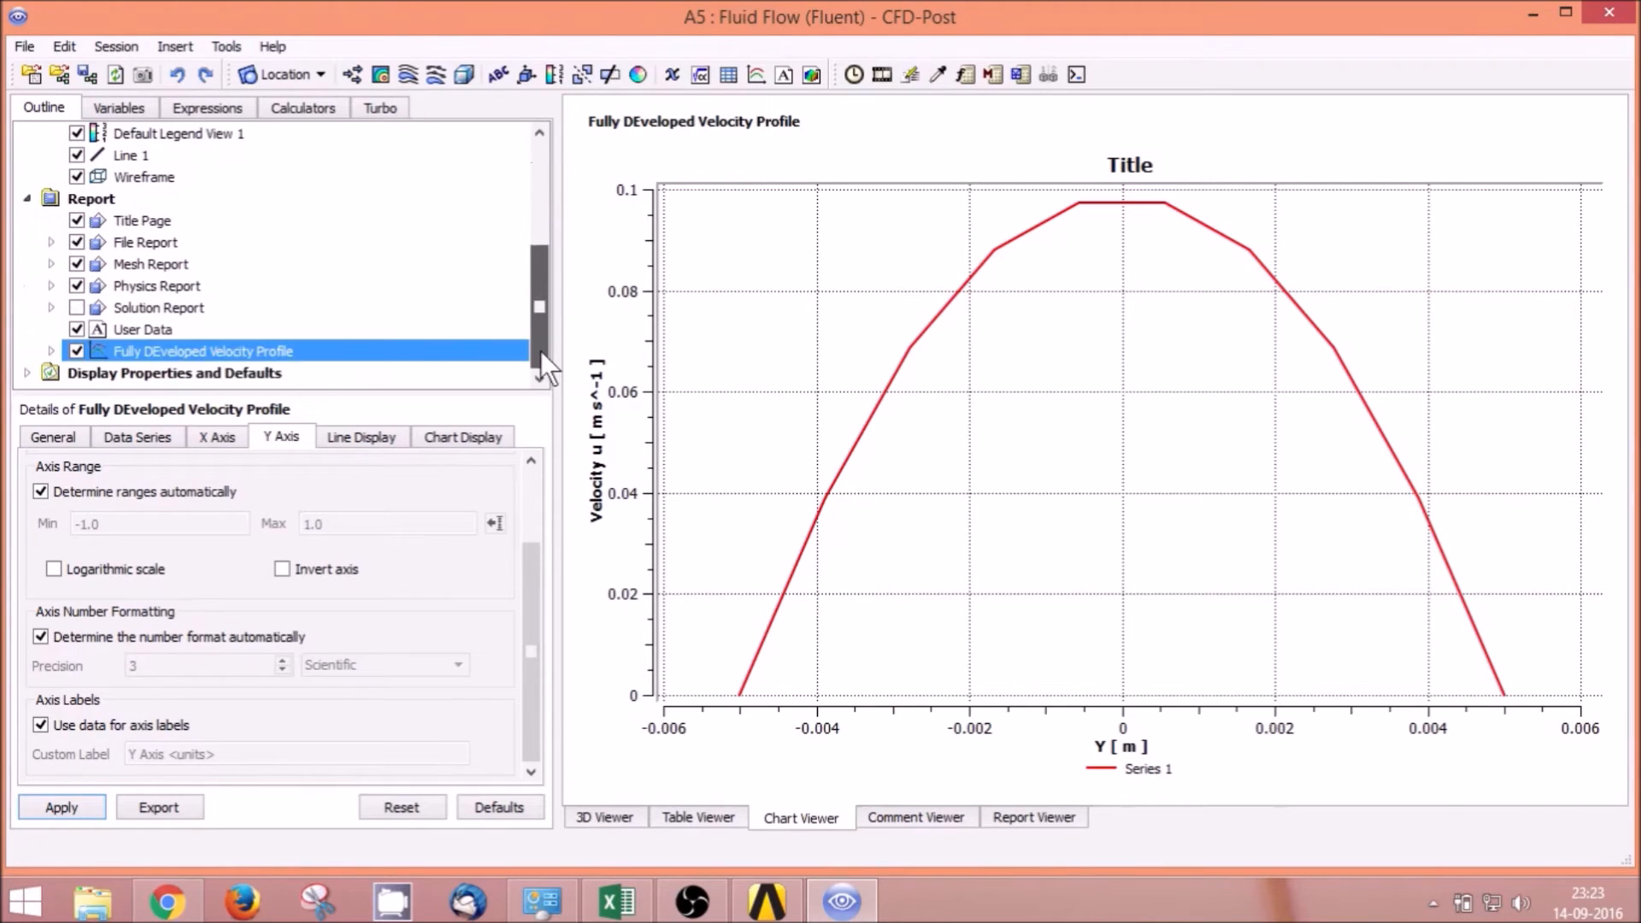
left_click_drag(541, 355, 534, 337)
left_click(141, 179)
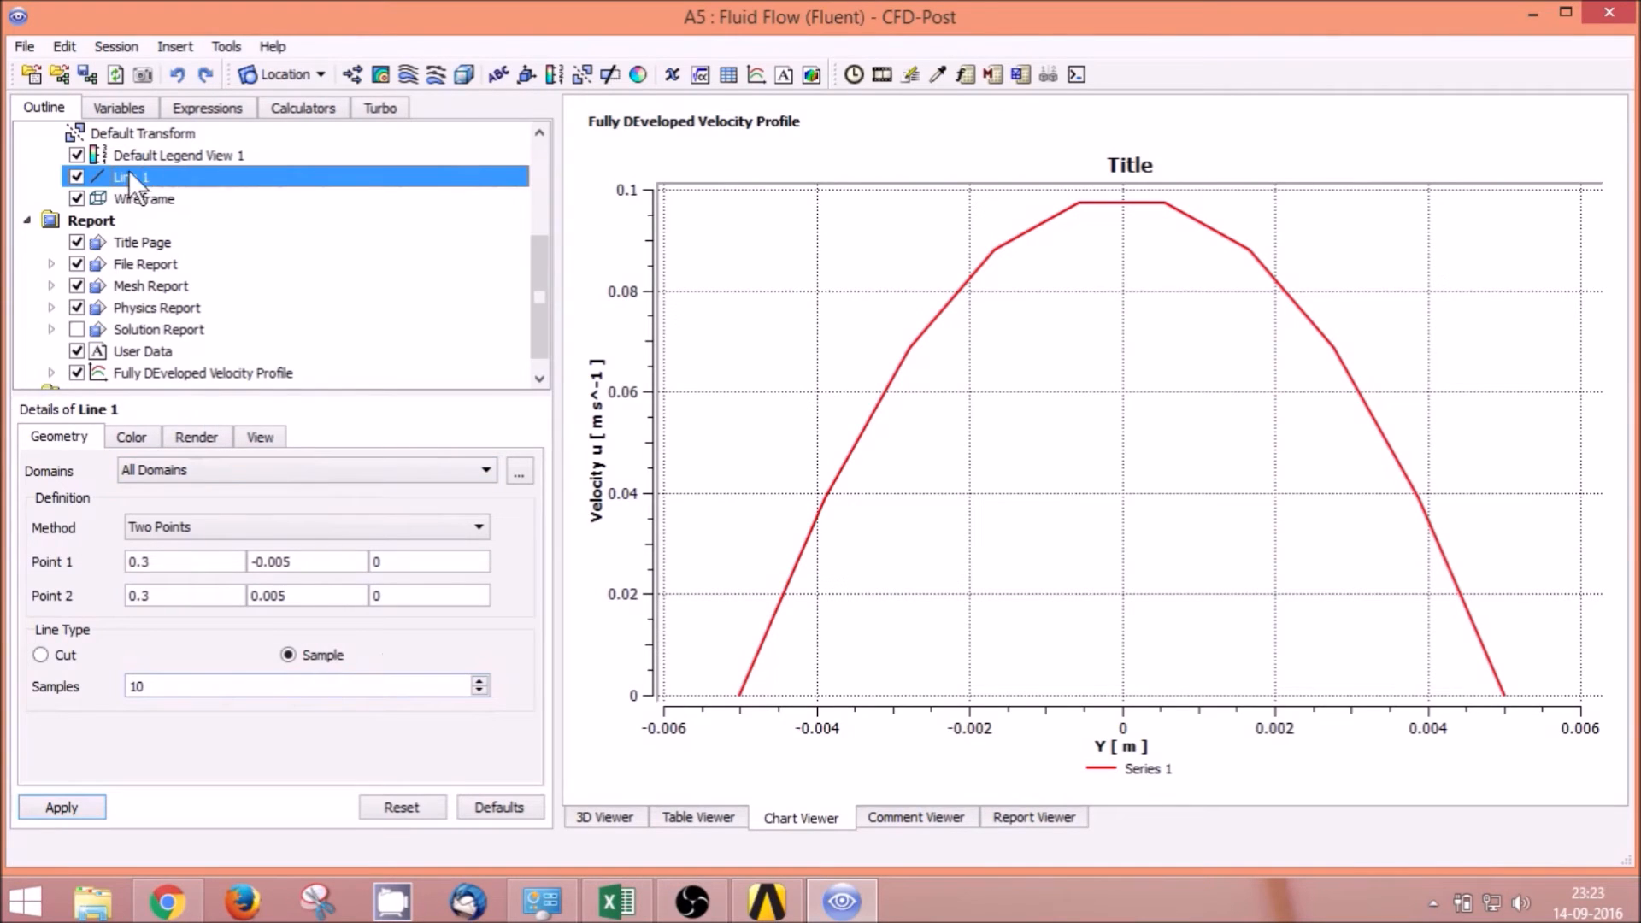
double_click(412, 689)
type("1000")
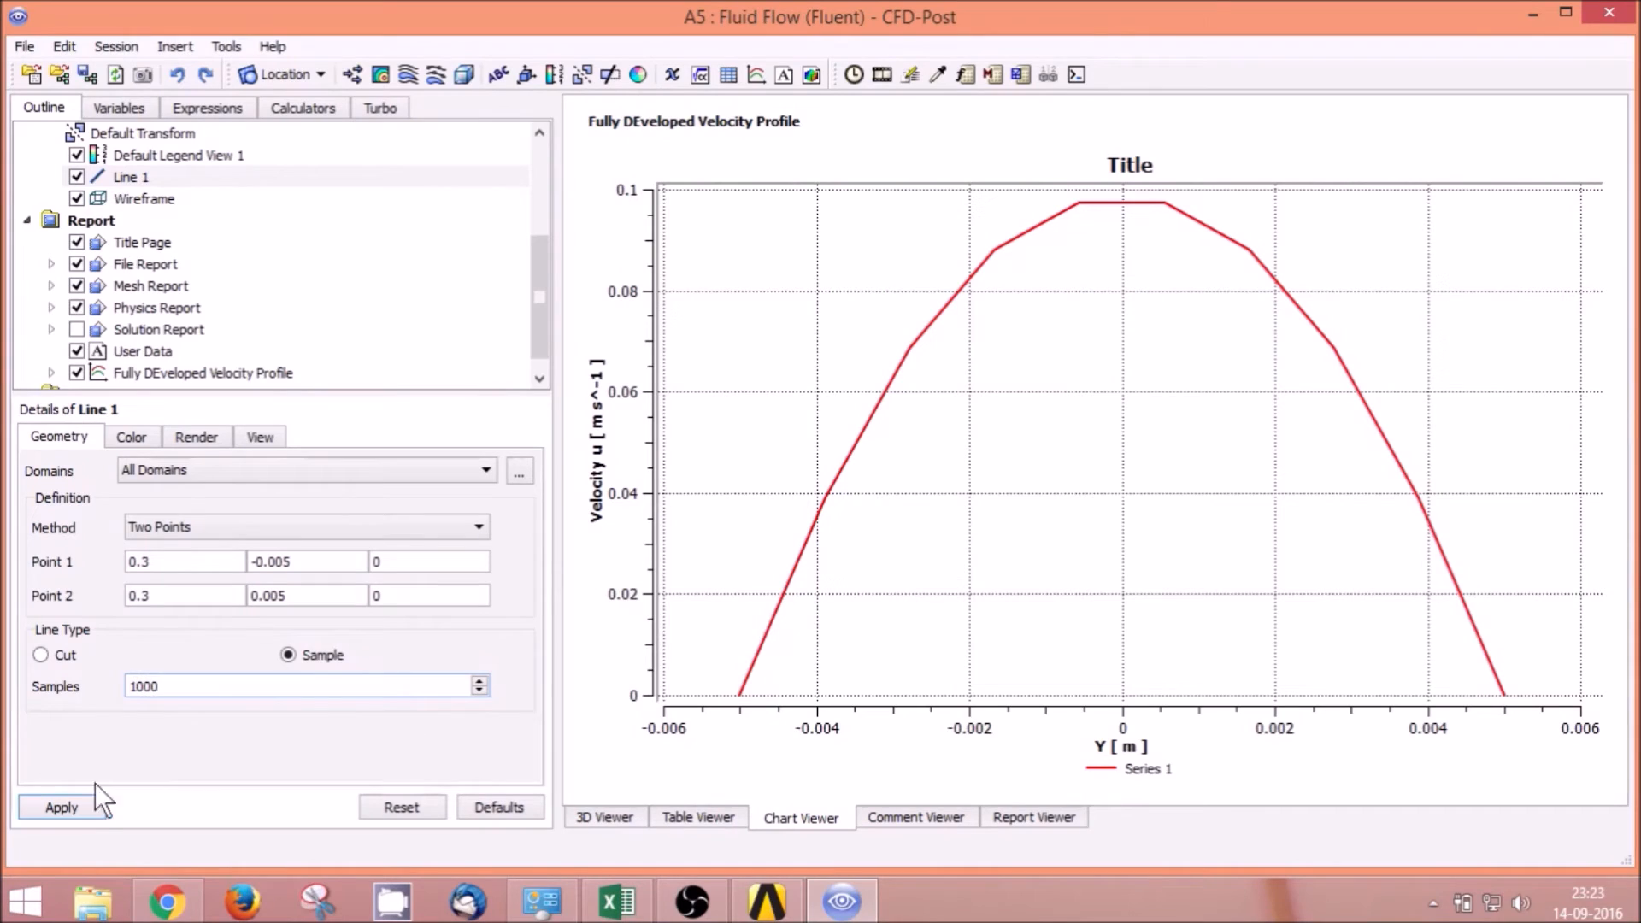
left_click(65, 807)
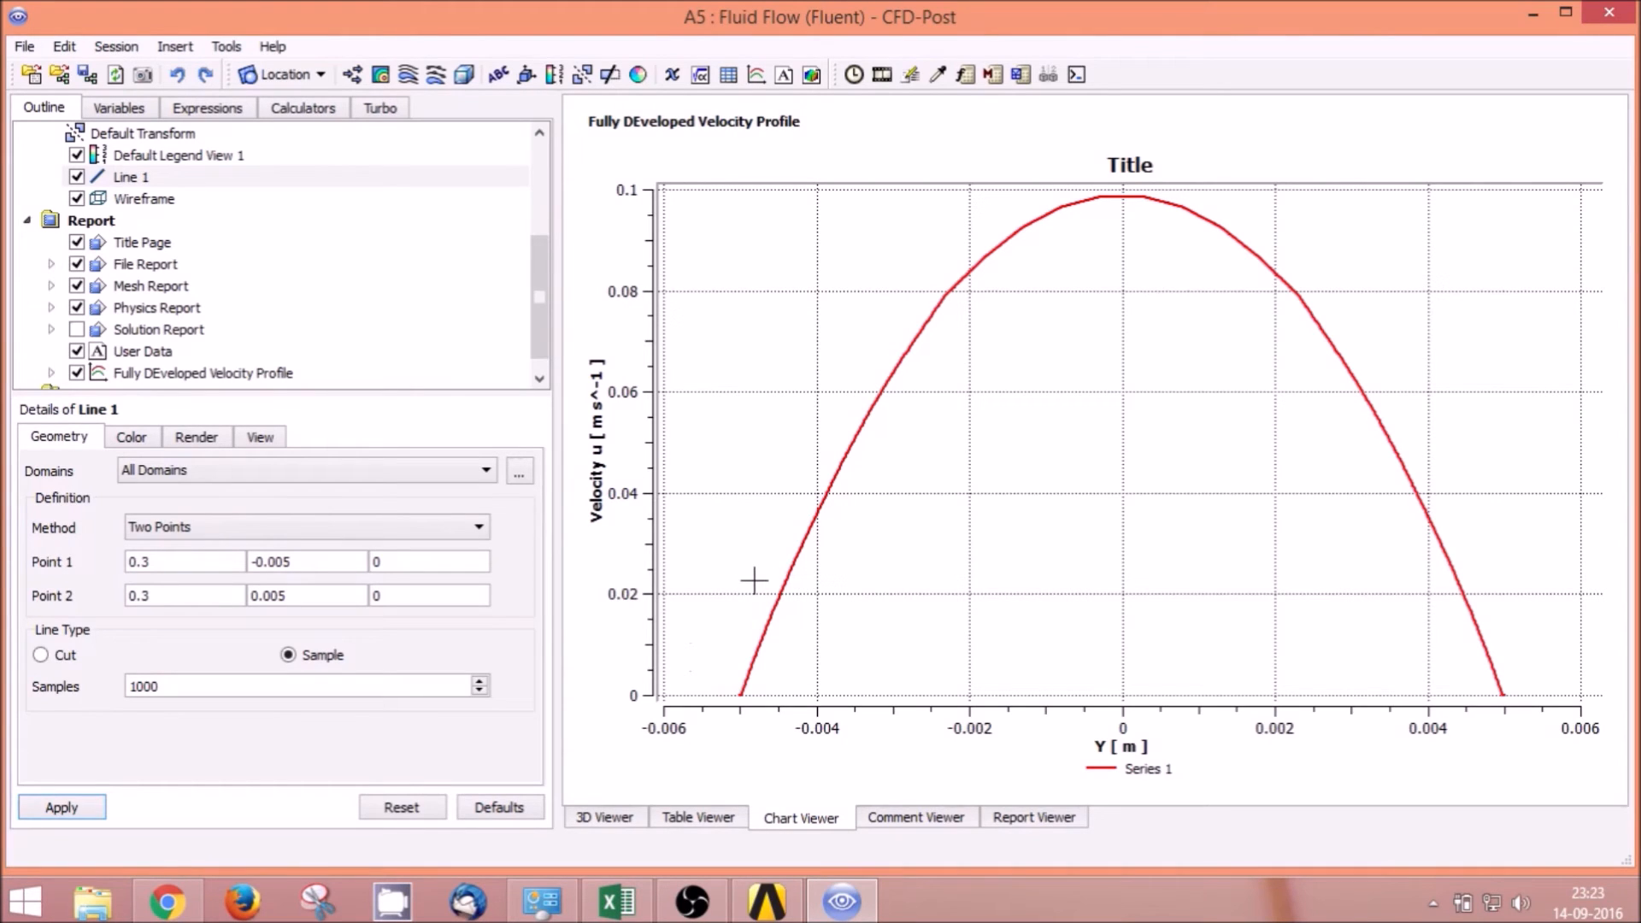
Step: Return to the 3D view of the pipe and insert a second line location under the default name
mouse_move(542, 326)
left_mouse_down()
mouse_move(543, 197)
mouse_move(540, 341)
left_mouse_up()
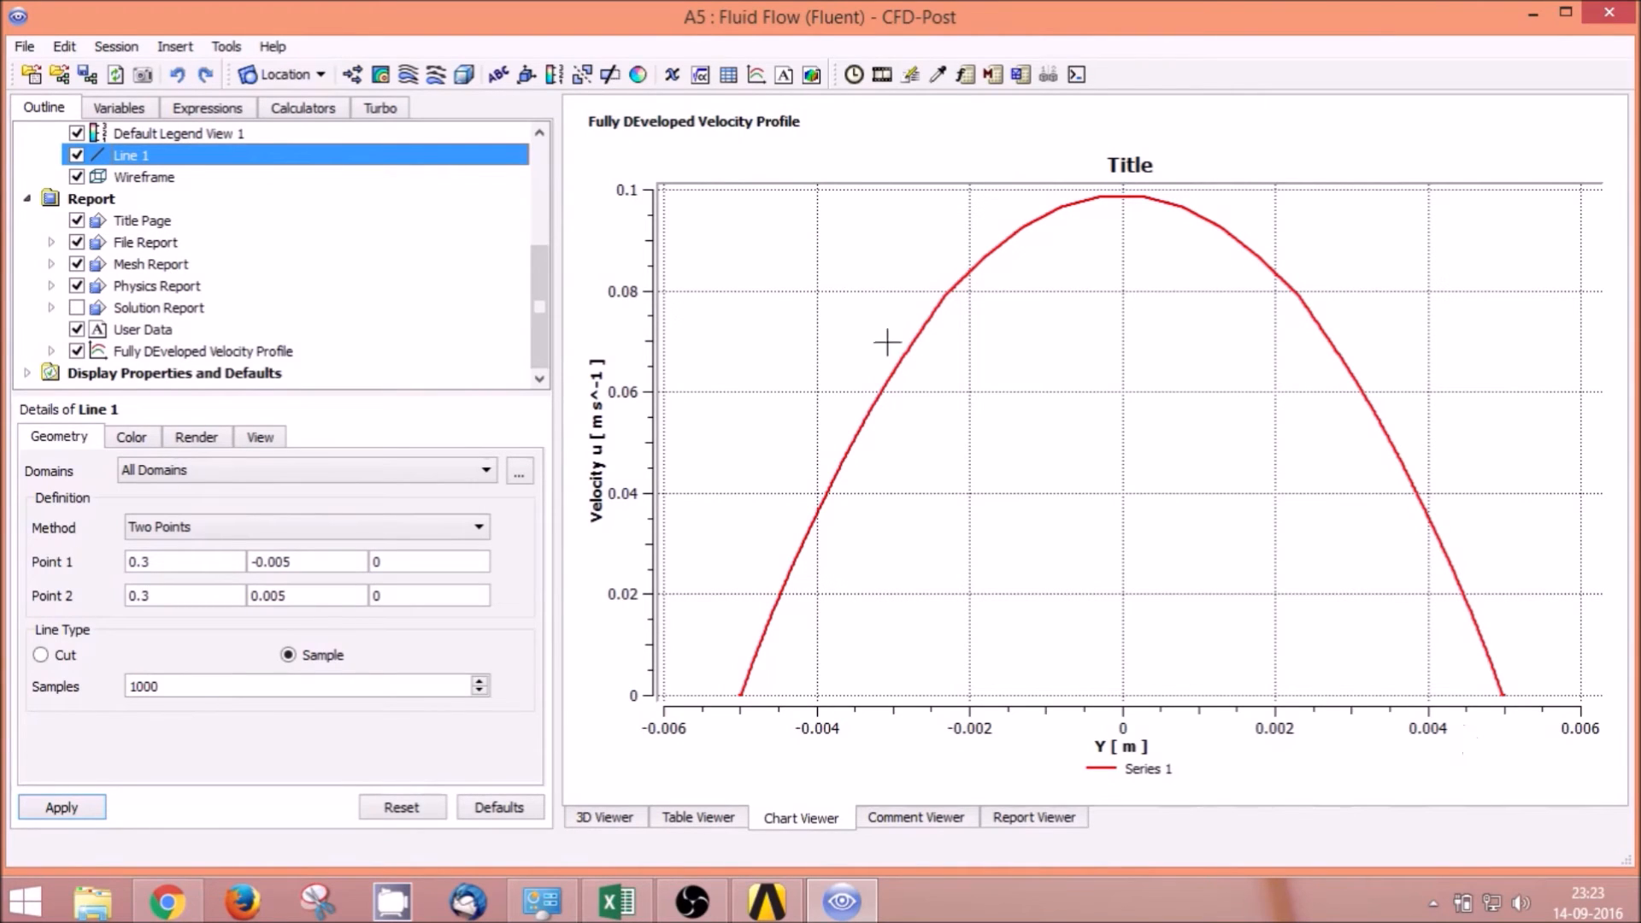
left_click_drag(542, 316, 540, 177)
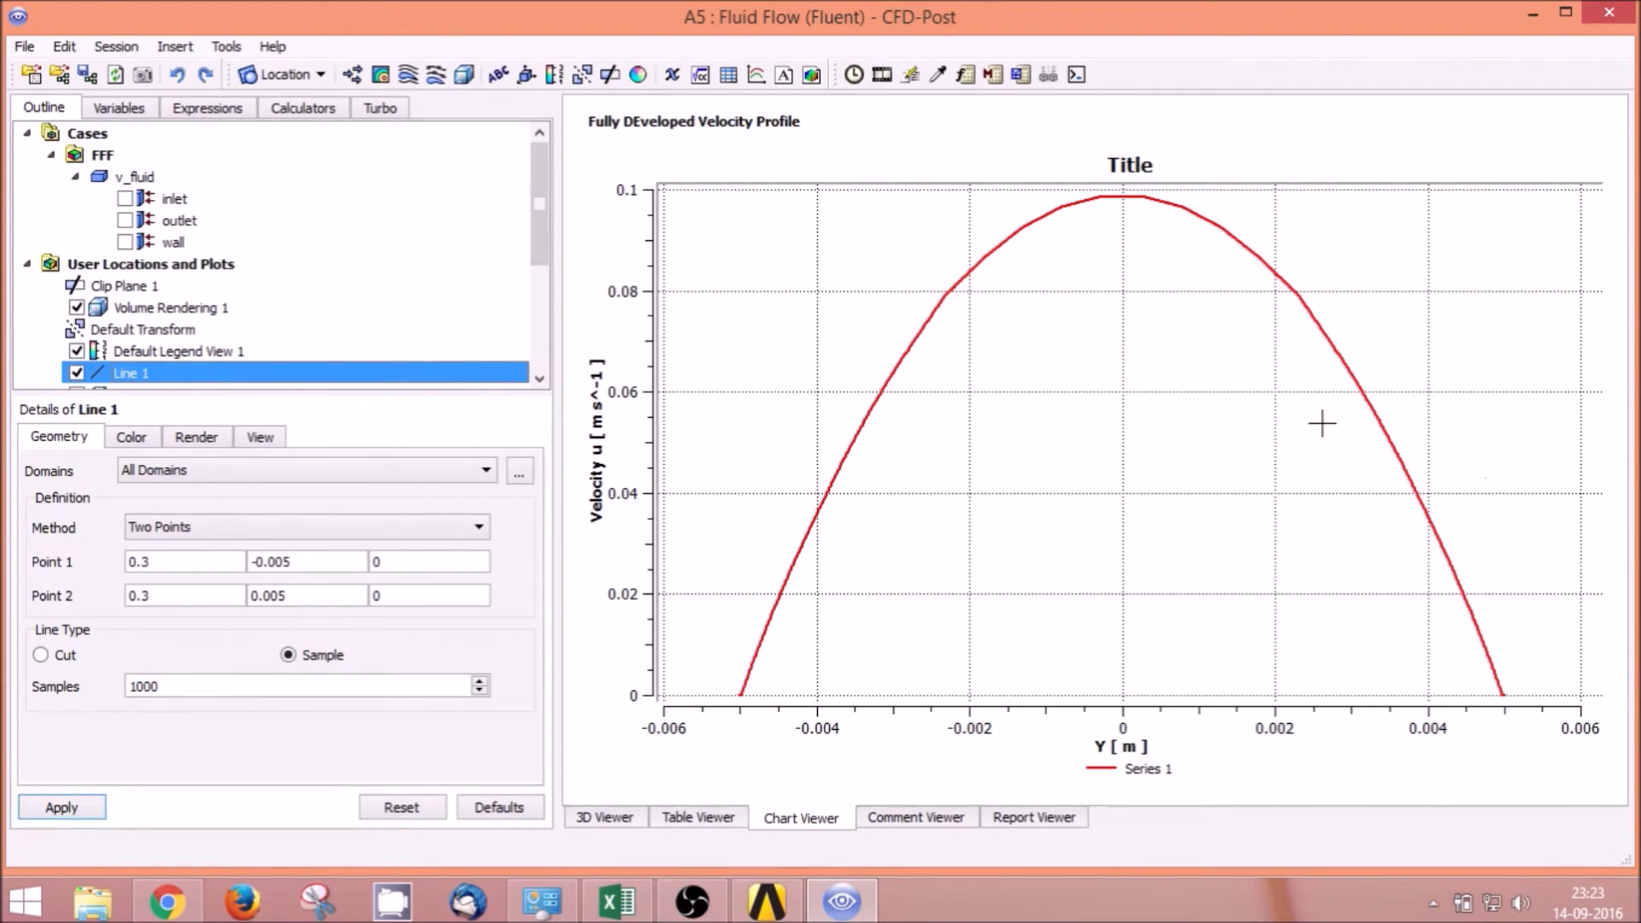
left_click(606, 819)
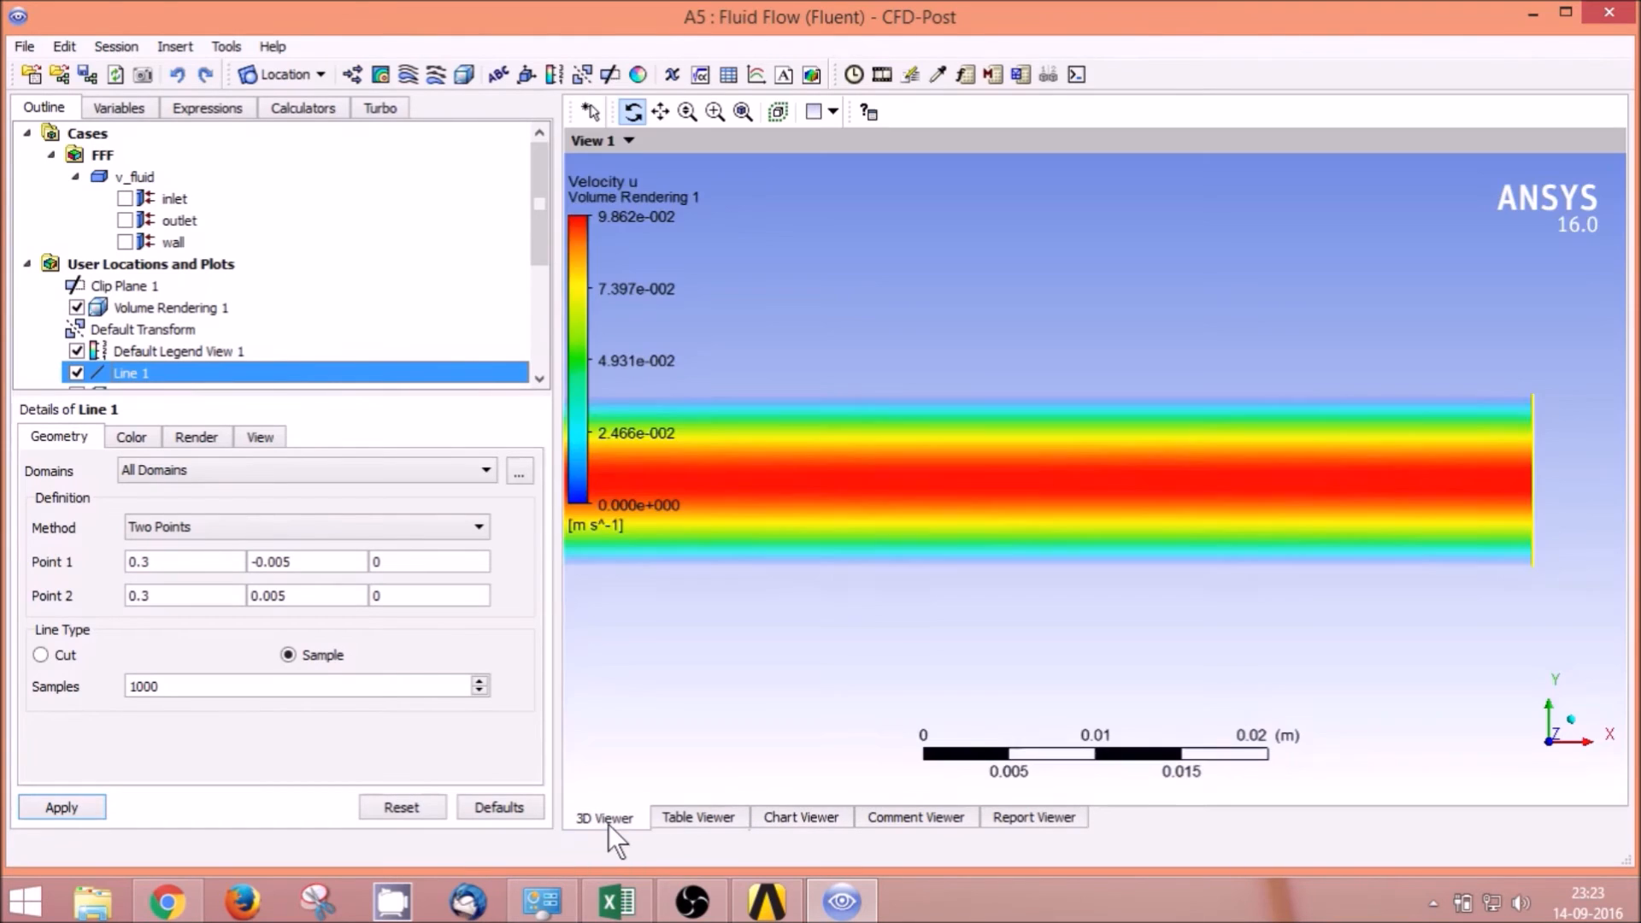
left_click(299, 77)
left_click(295, 159)
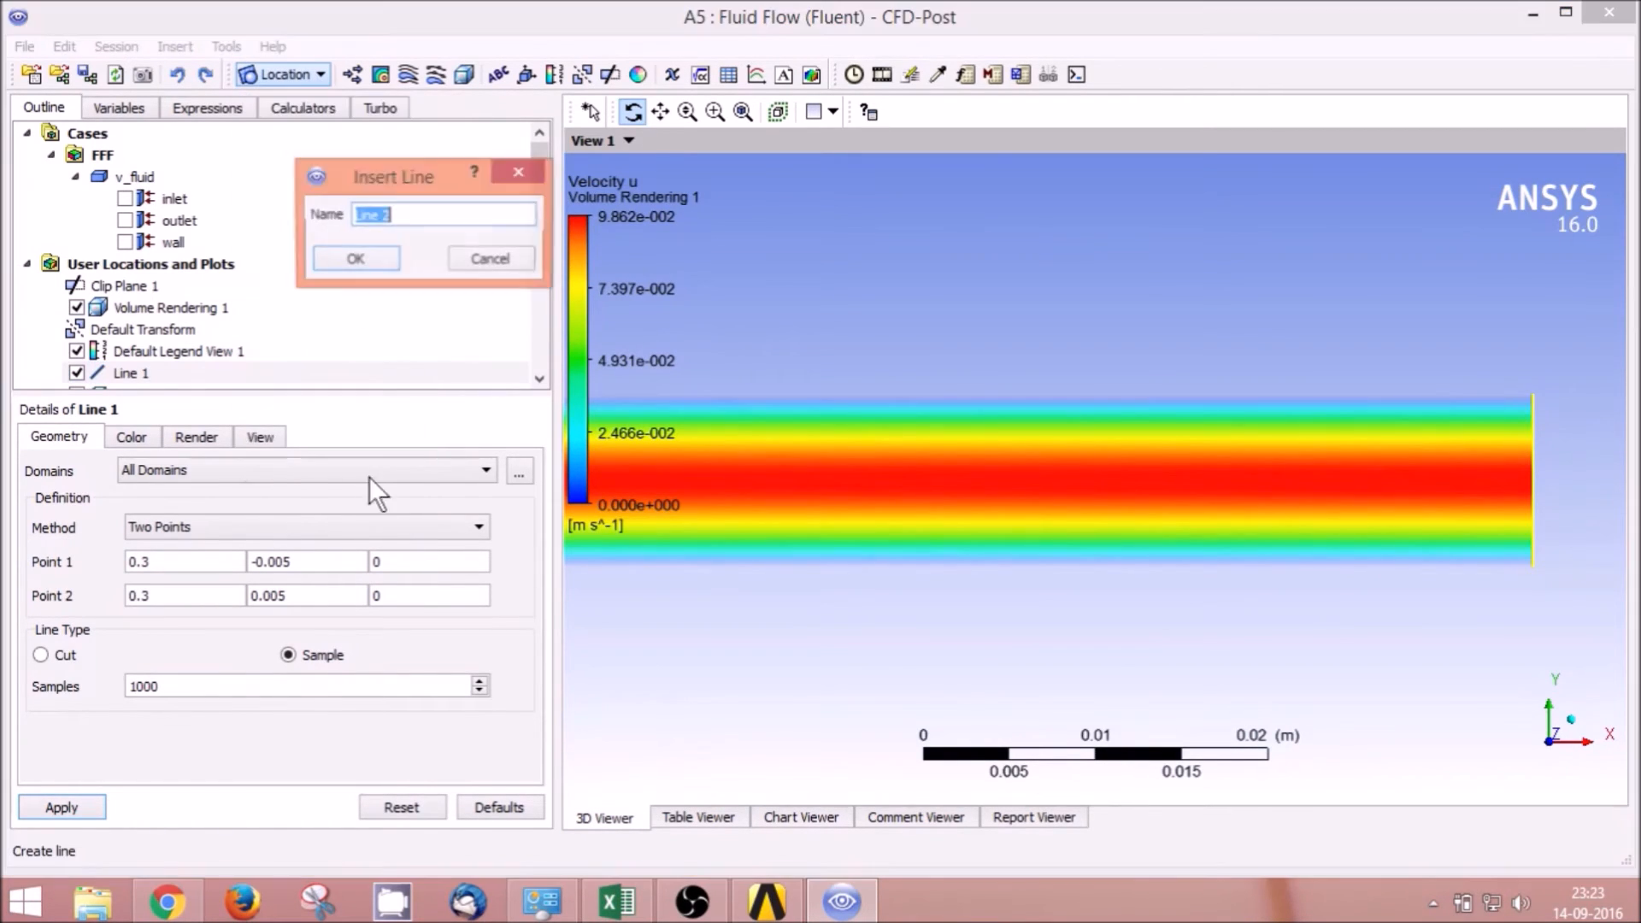
left_click(369, 257)
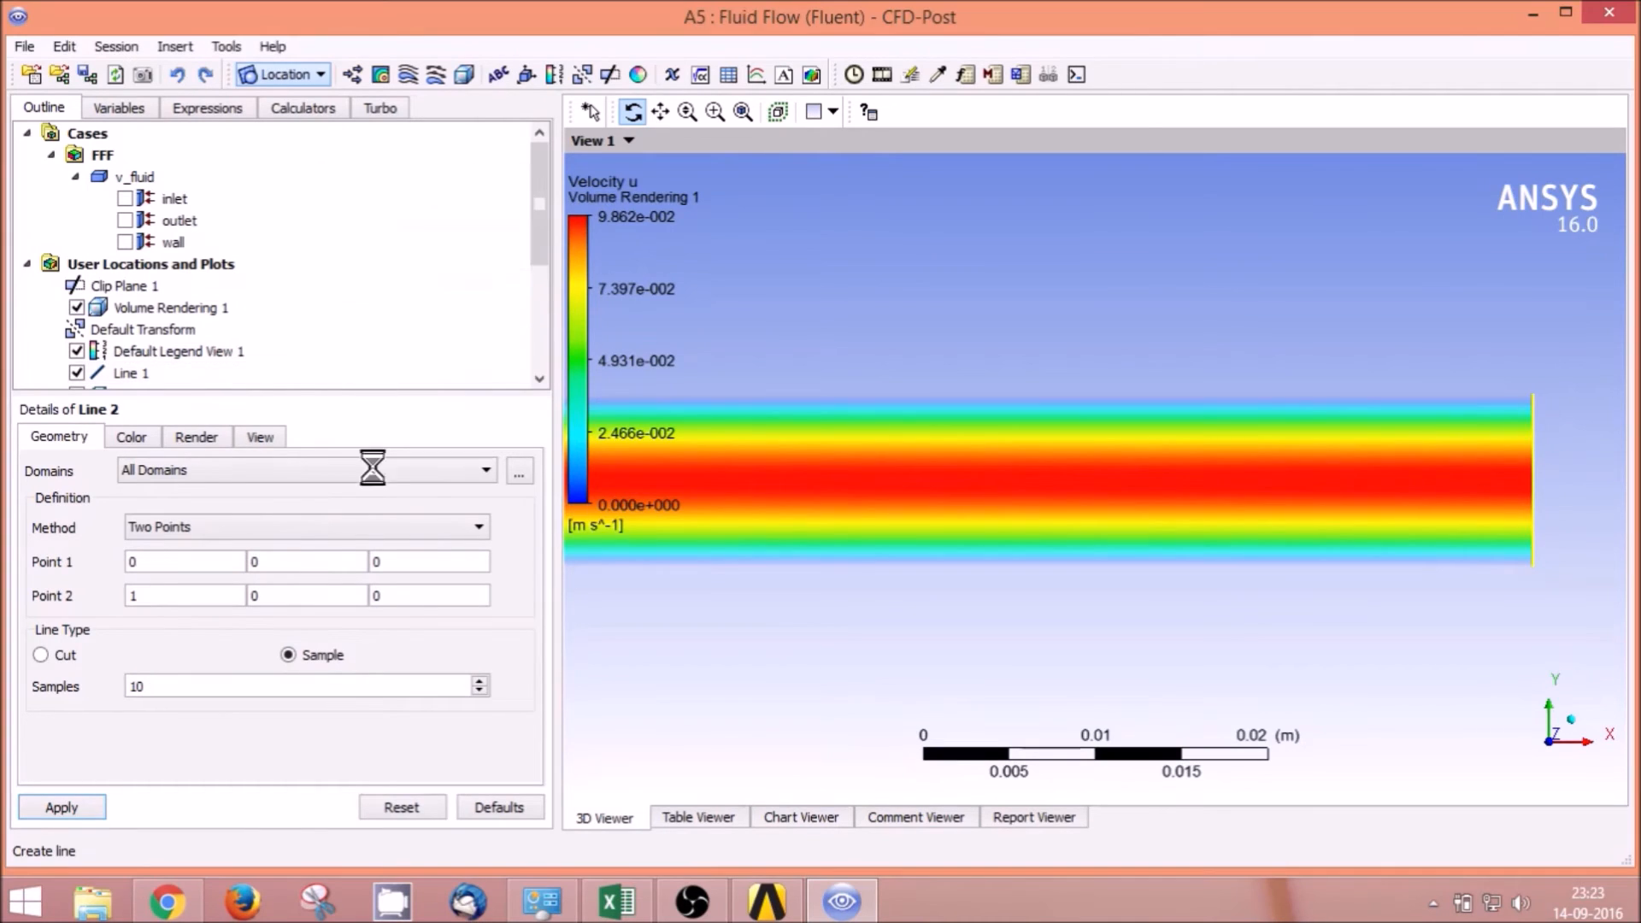
Step: Define Line 2 along the pipe axis by setting its second point's X to 0.3, with 1000 samples, and apply it
left_click(174, 596)
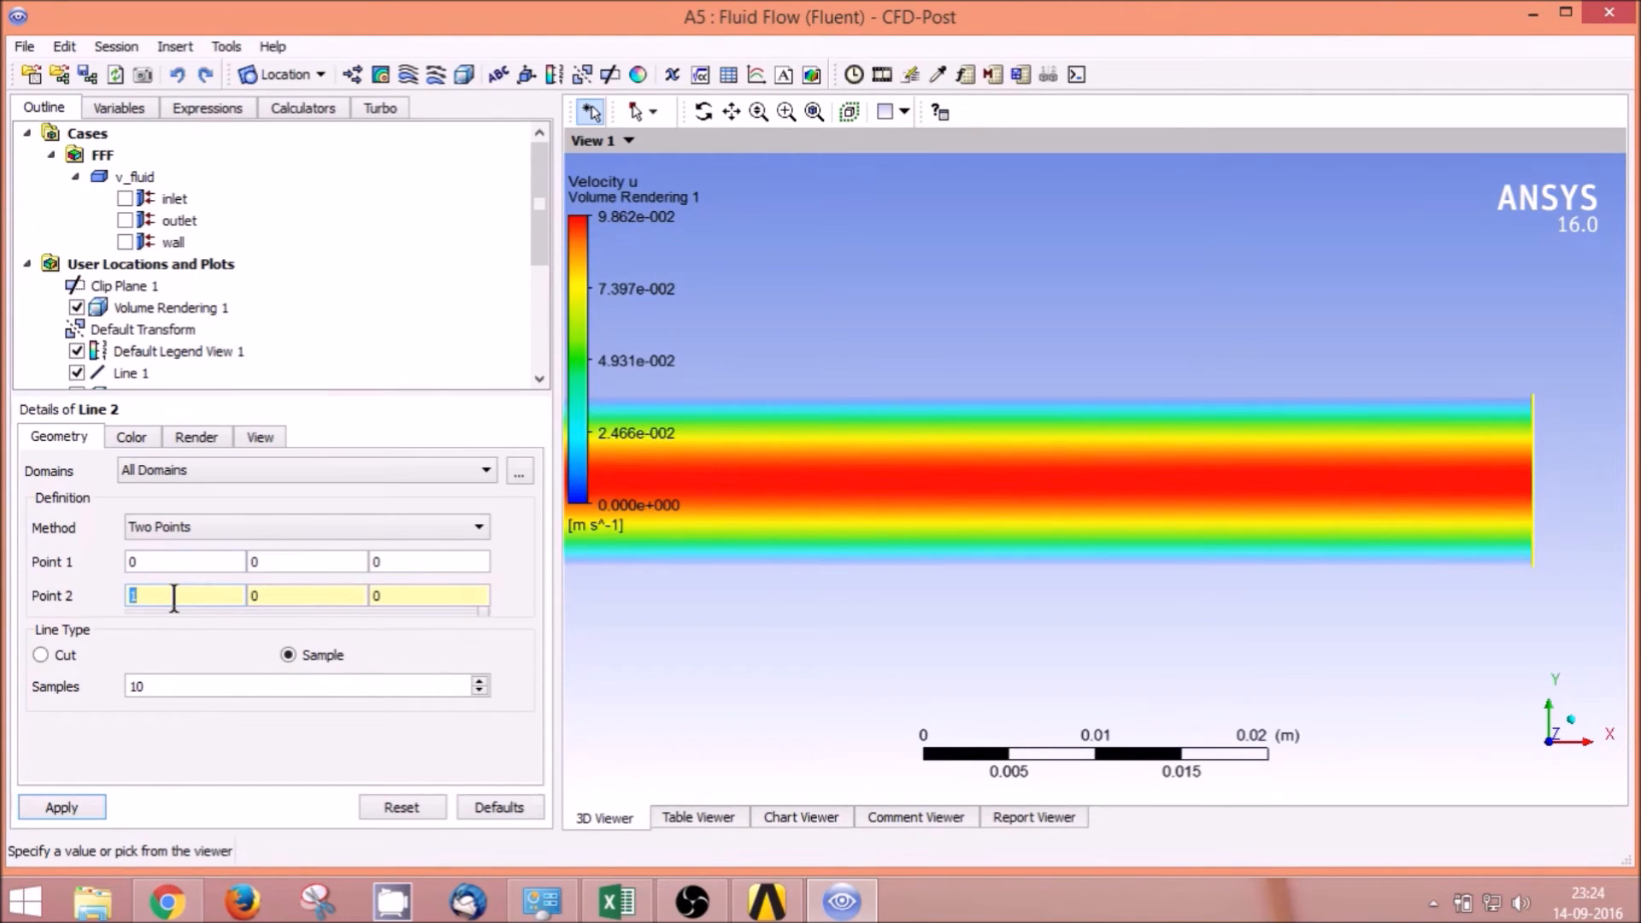
type("0.3")
left_click(344, 684)
double_click(344, 685)
type("1000")
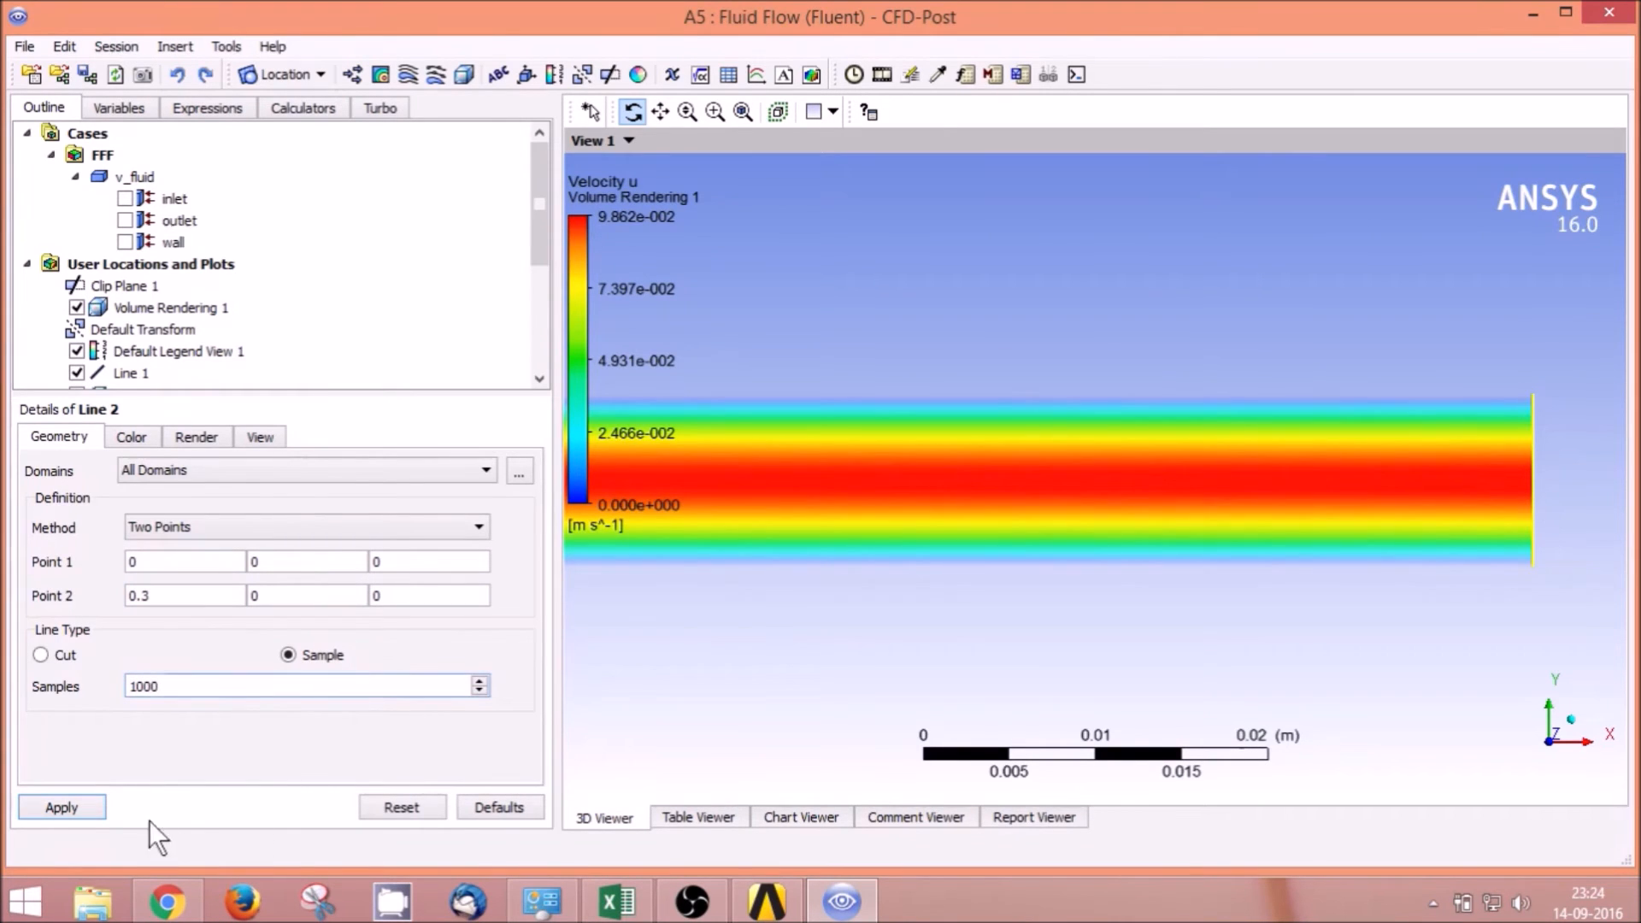
left_click(84, 805)
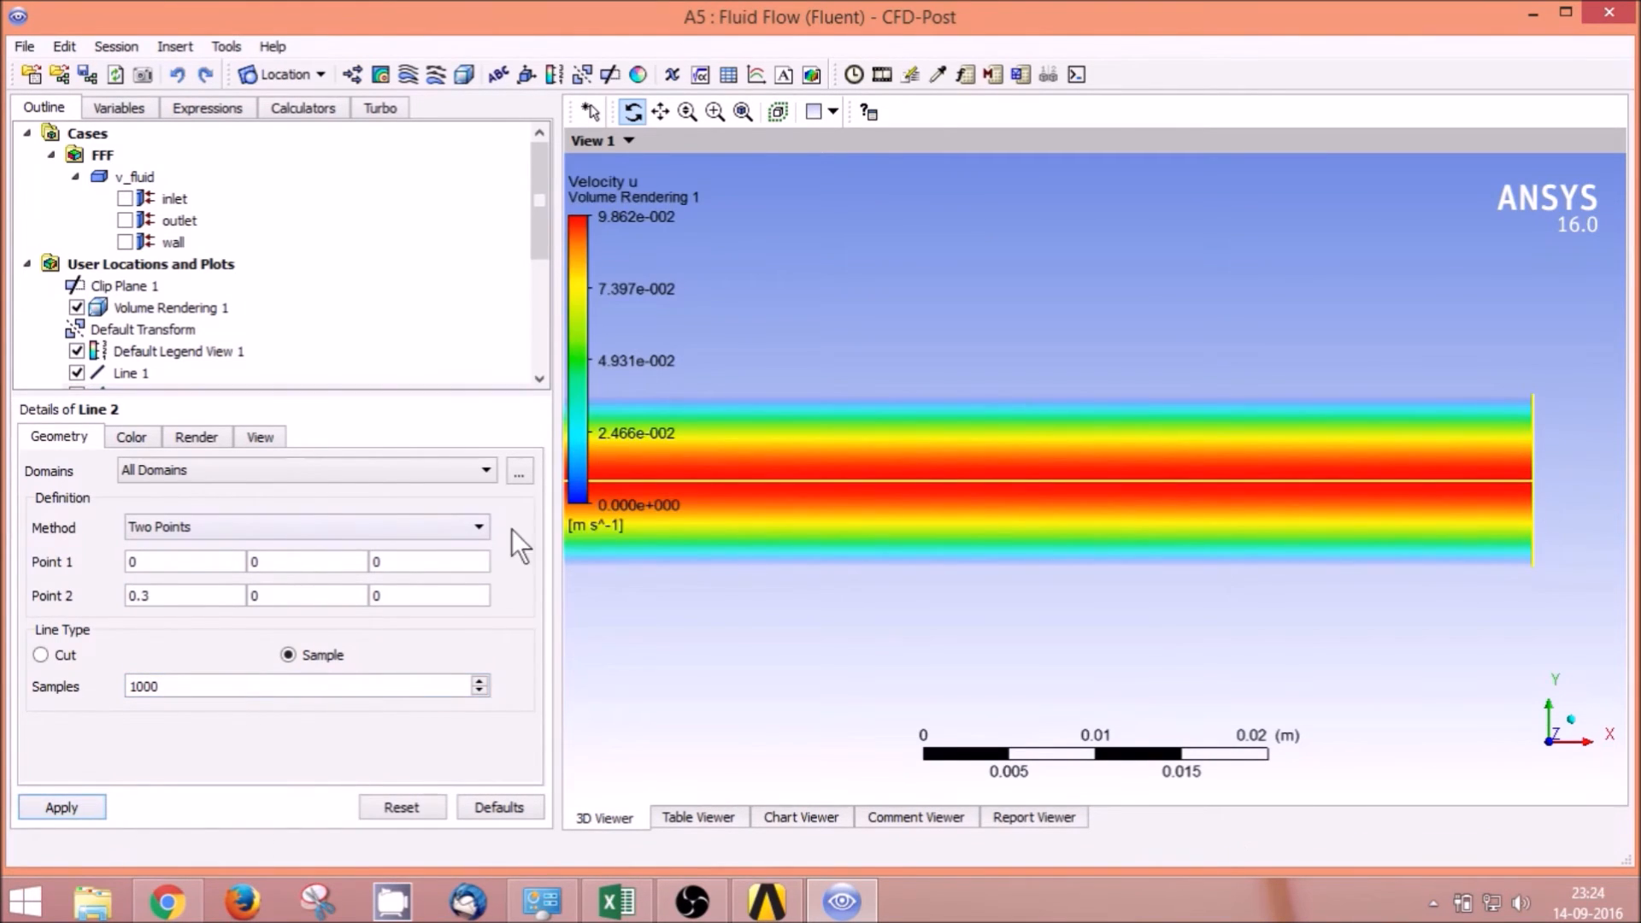
Step: Insert another chart named "Pressure Distribution Along Length"
scroll(979, 594, "down", 1)
scroll(979, 594, "down", 2)
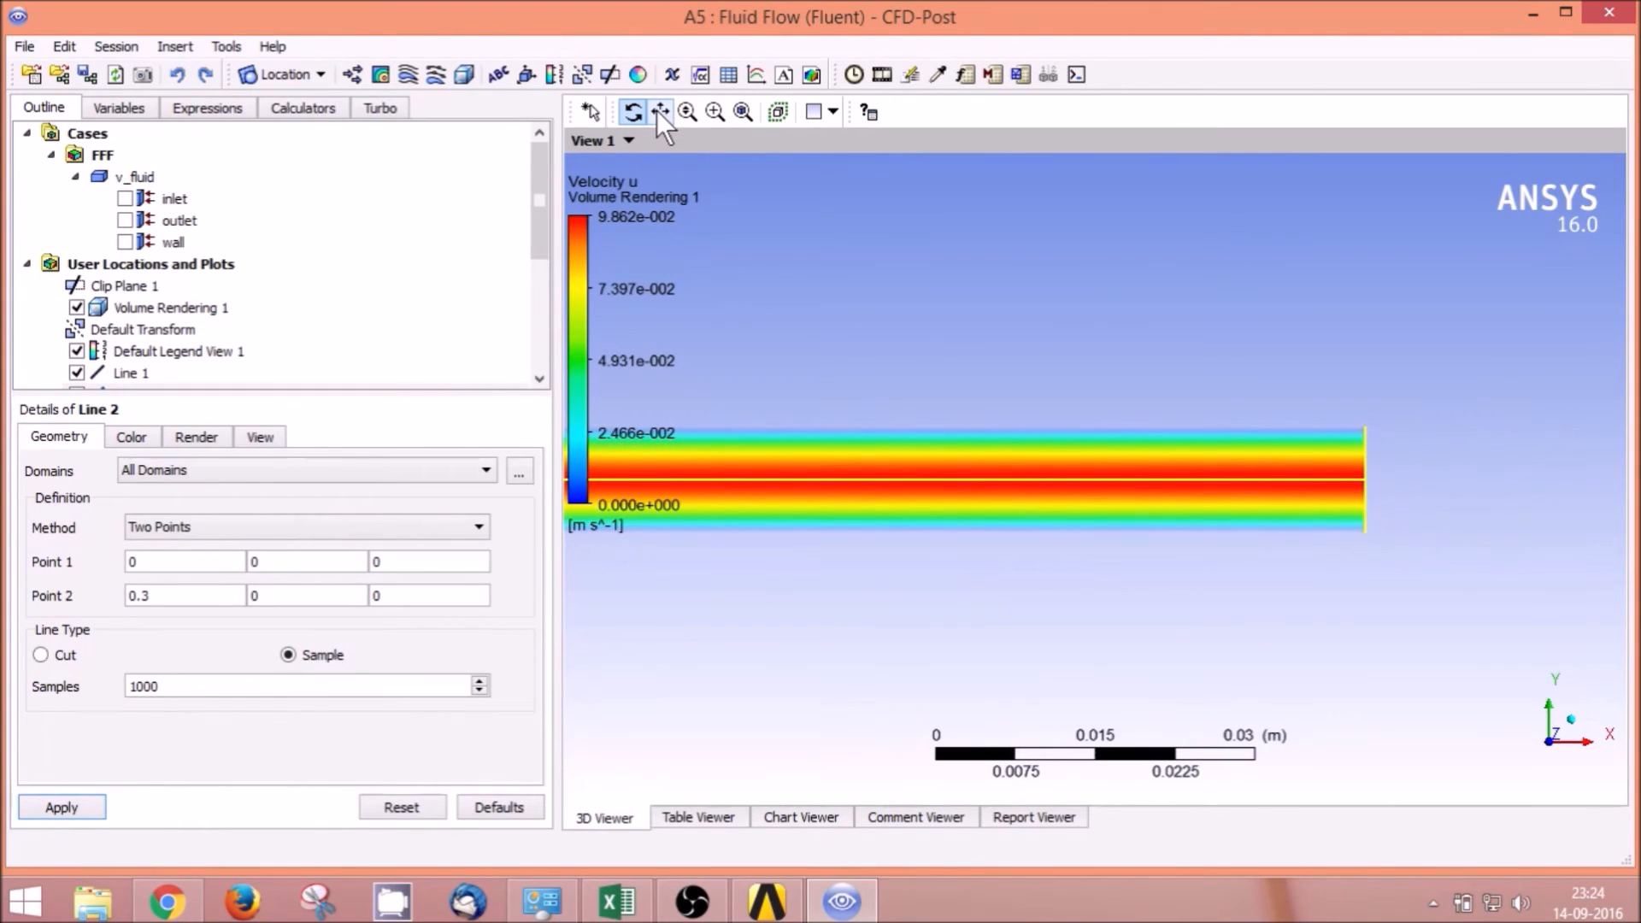
scroll(835, 512, "up", 2)
scroll(847, 505, "up", 1)
scroll(696, 450, "down", 2)
left_click(746, 79)
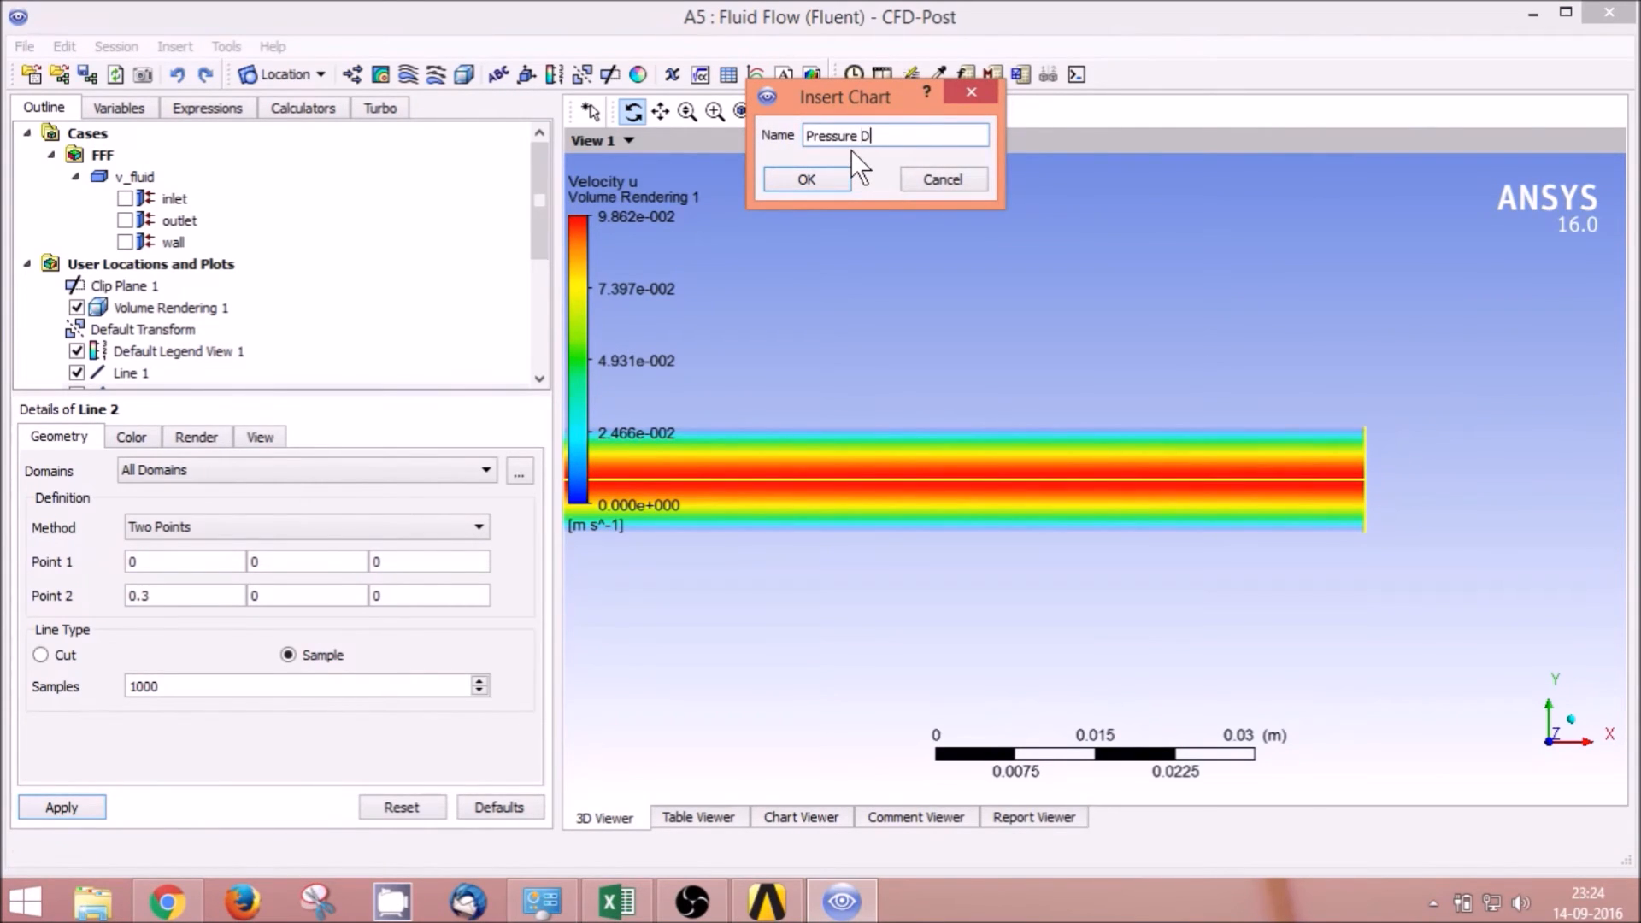
type("Pressure Distribution Along Lengtgh")
key("BackSpace")
key("BackSpace")
type("h")
key("Return")
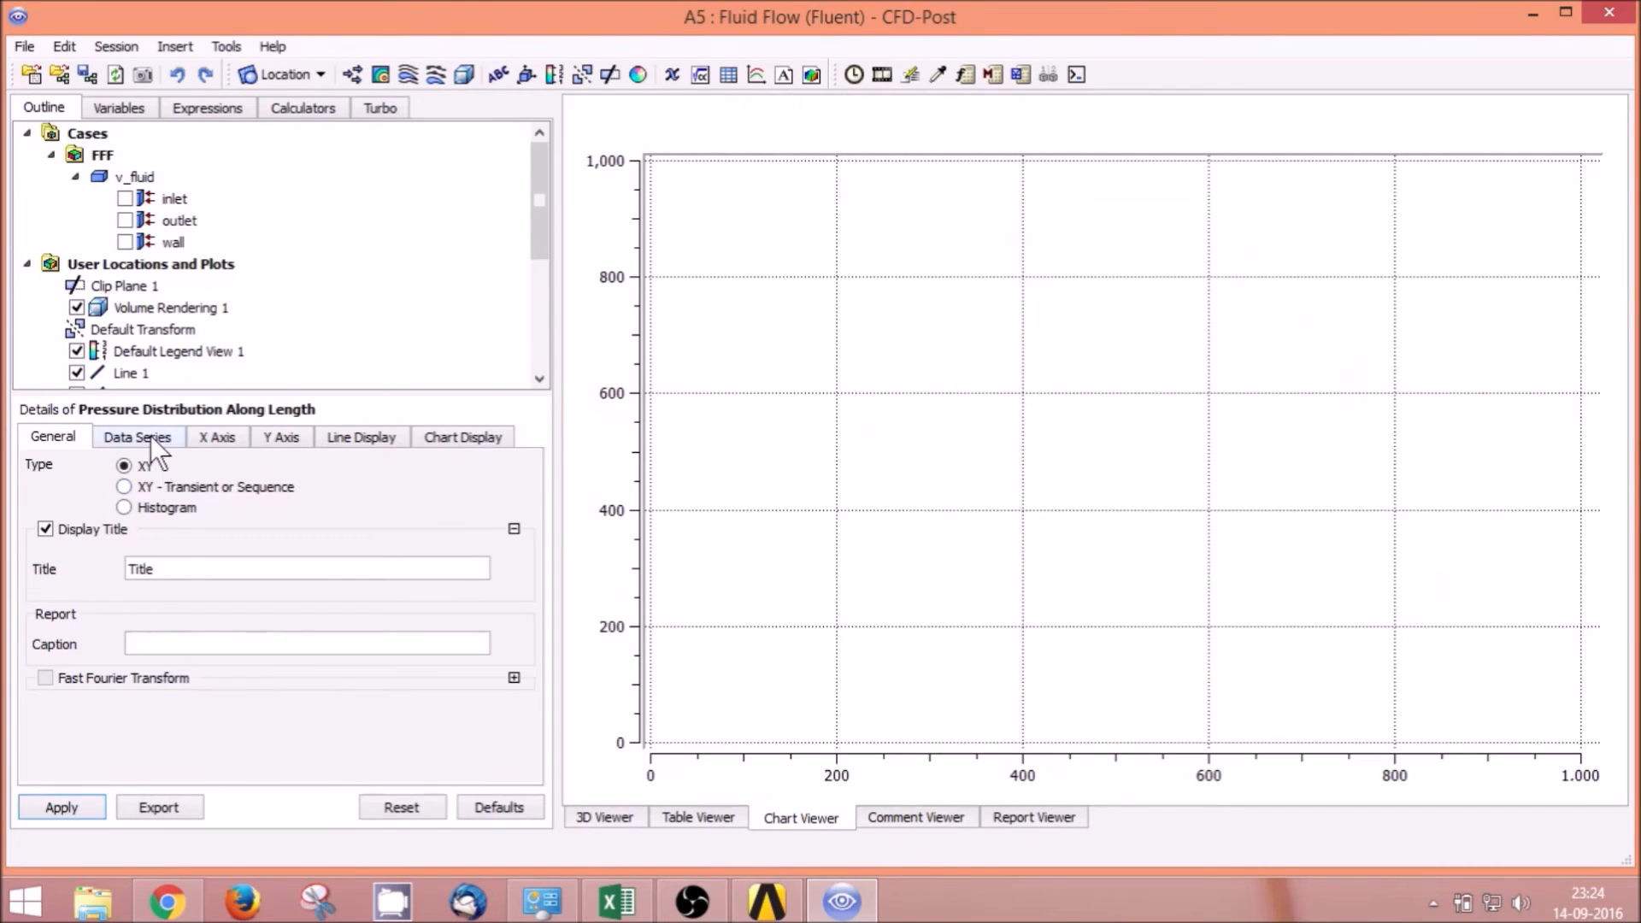
Step: Set the pressure chart's title to "Pressure Dist. along Pipe Length" and open its data series settings
double_click(169, 570)
type("Pressure Dist. along Pipe Length")
left_click(128, 438)
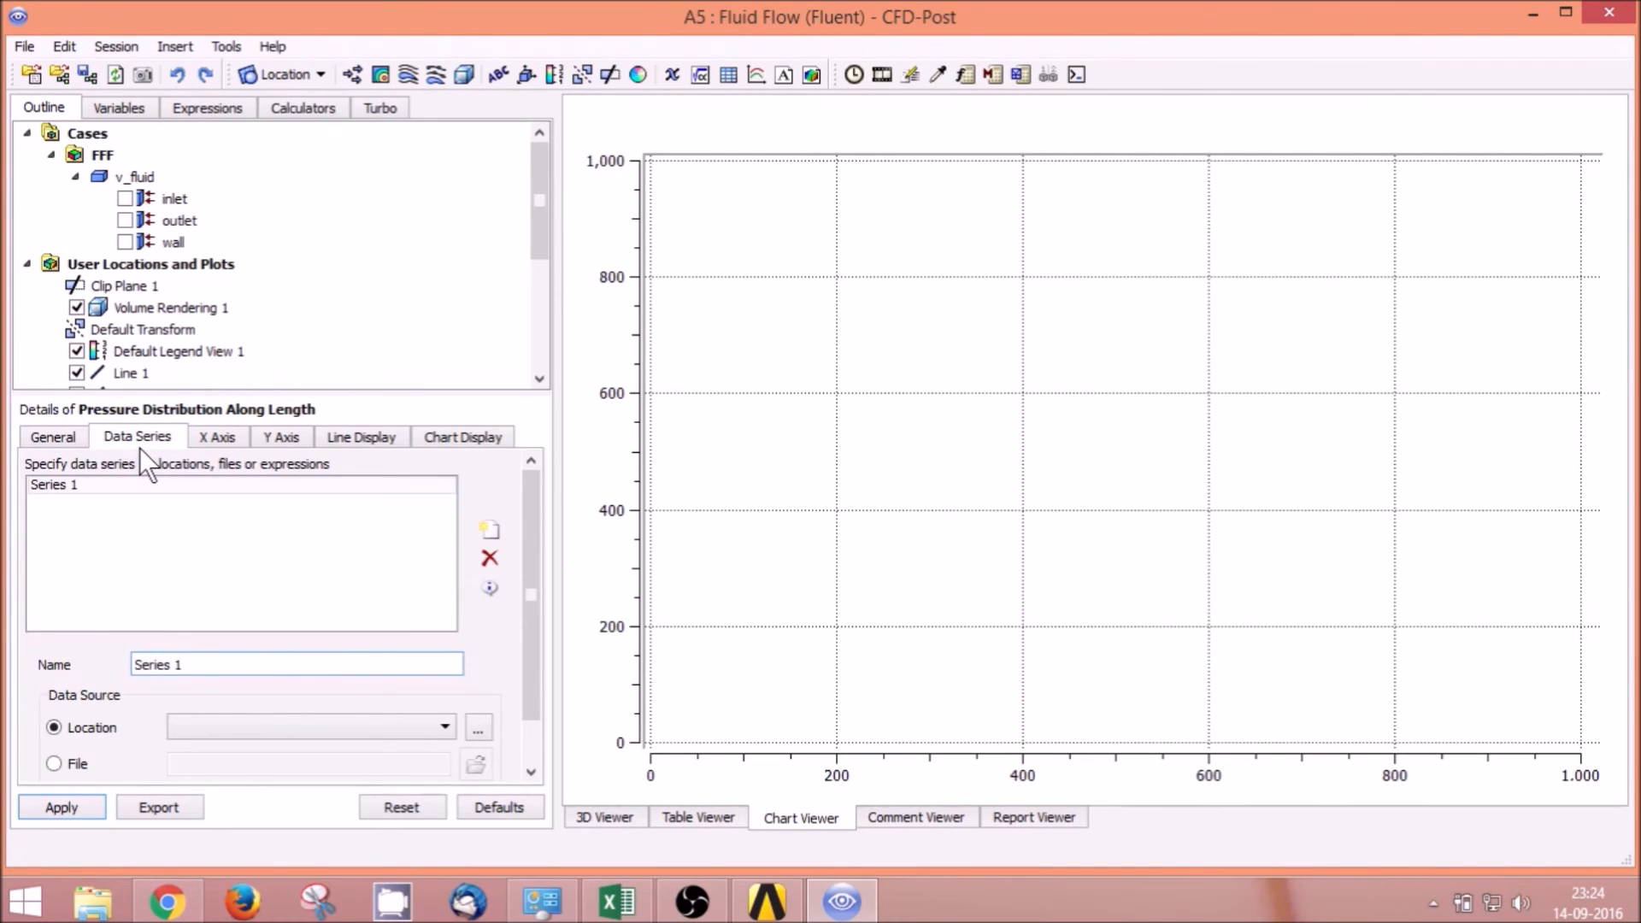
Step: Assign X as the pressure chart's X-axis variable and check that its Y axis uses Pressure
left_click(216, 437)
left_click(213, 493)
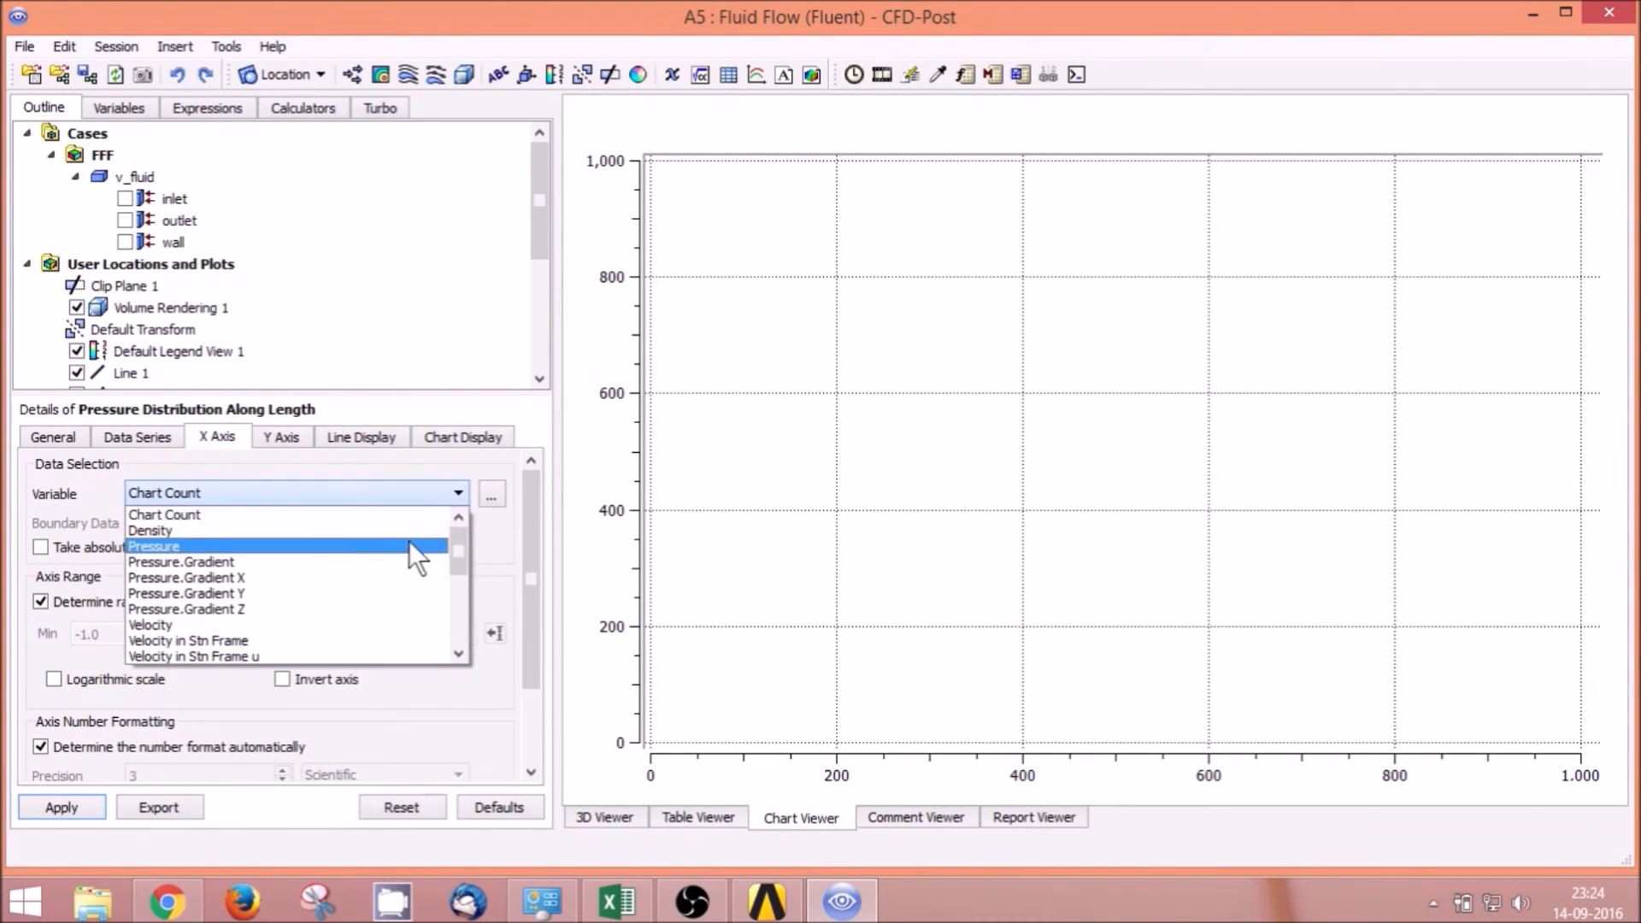
left_click_drag(461, 545, 465, 618)
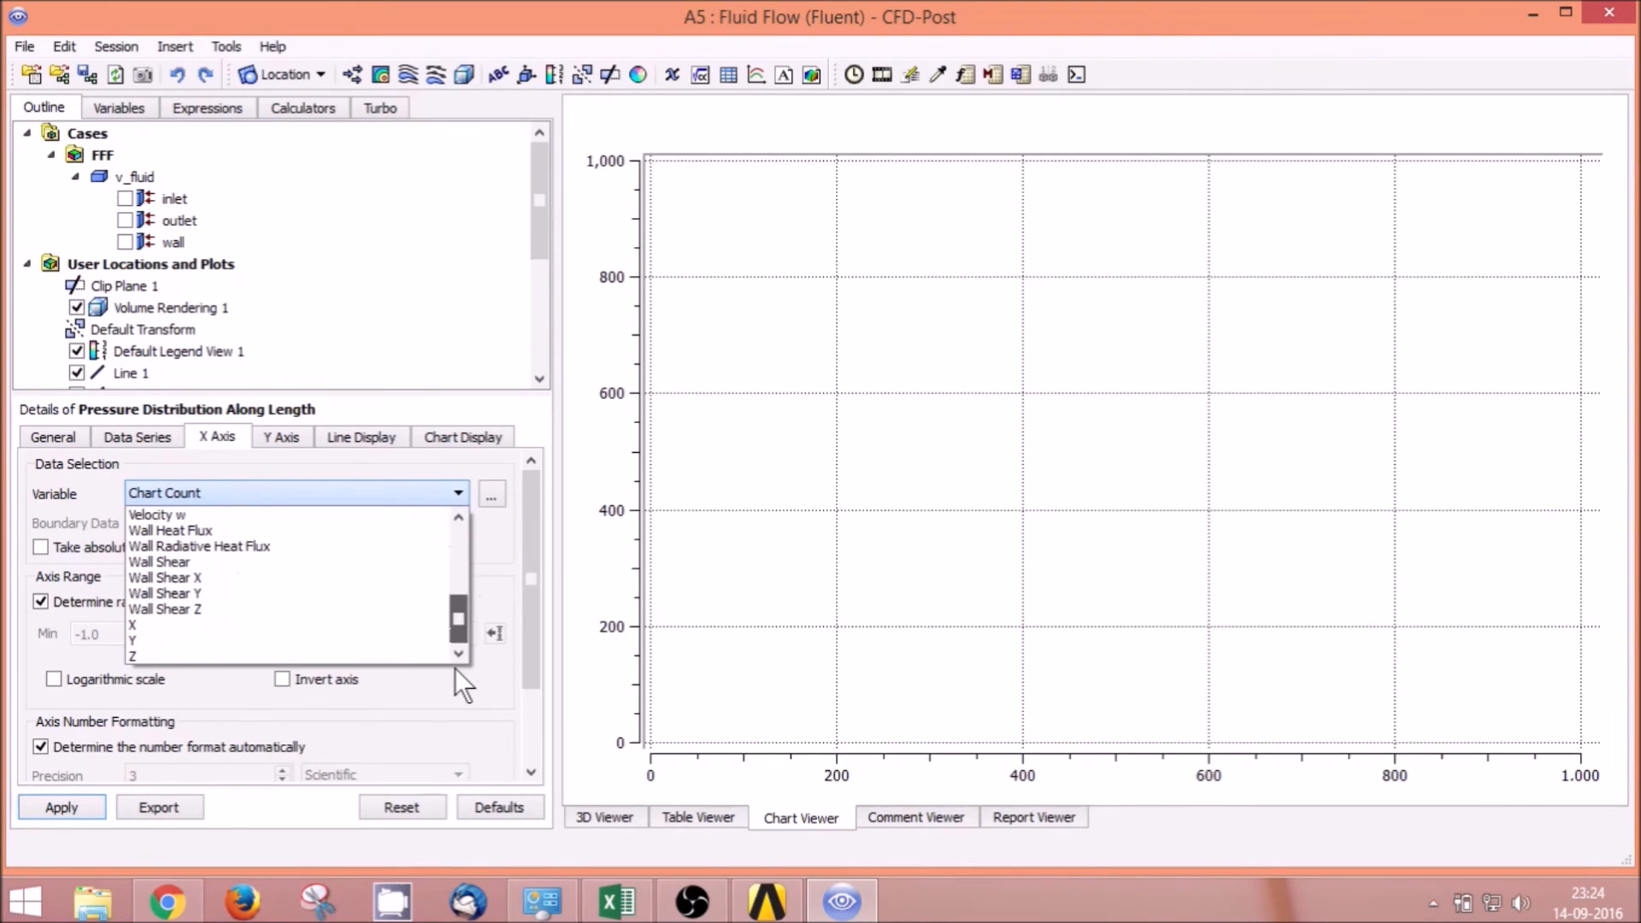
left_click(130, 626)
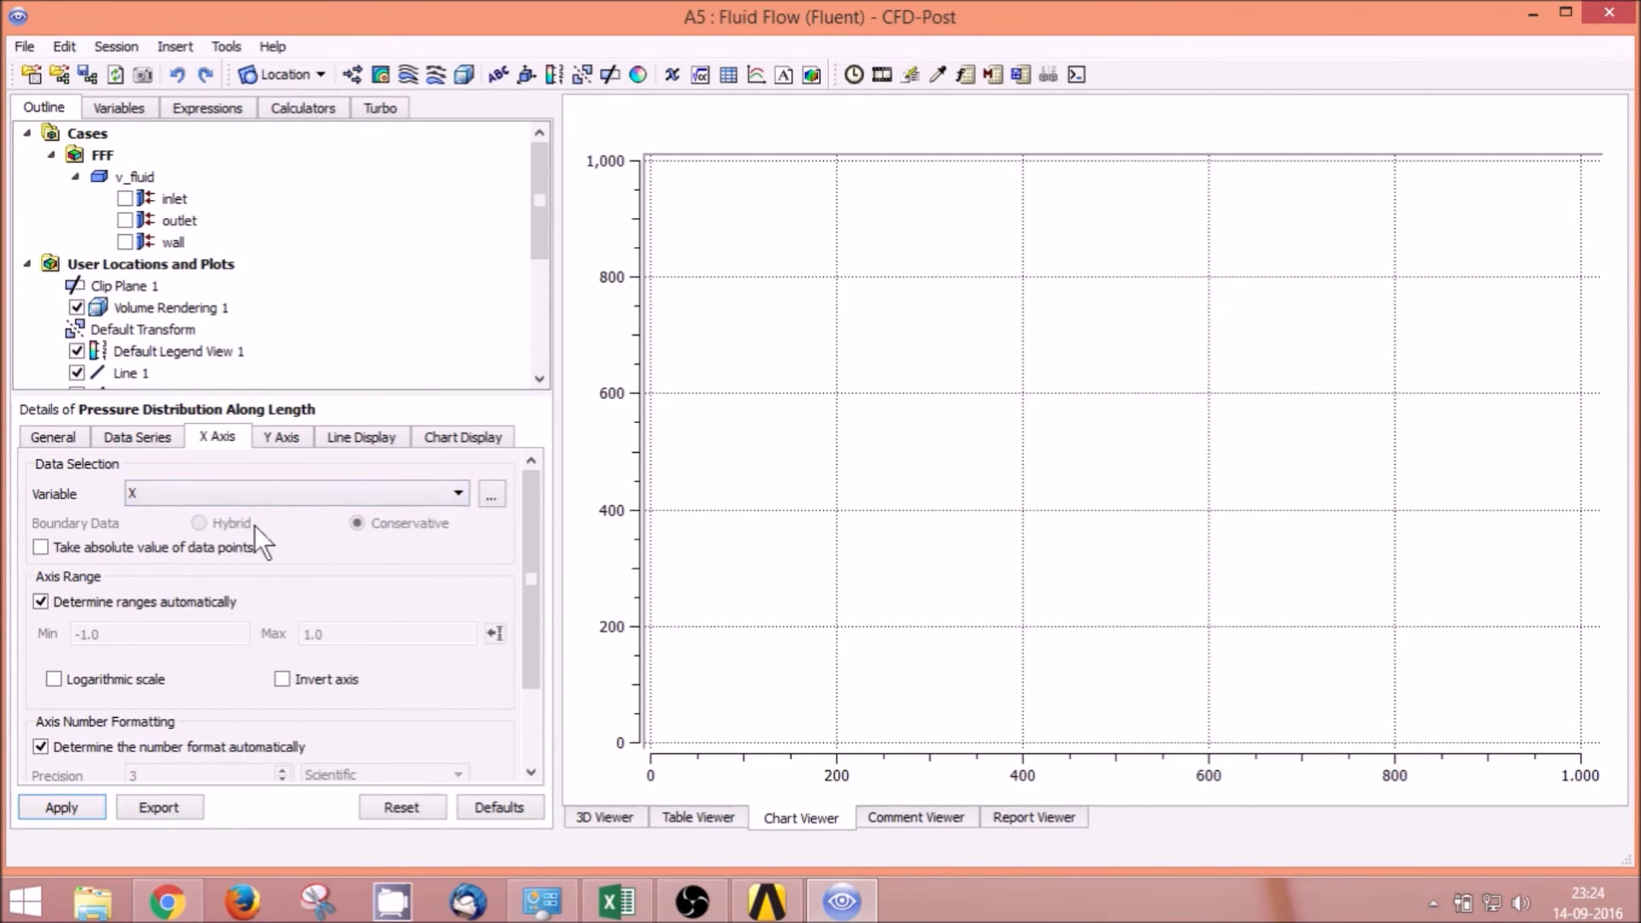
left_click(282, 438)
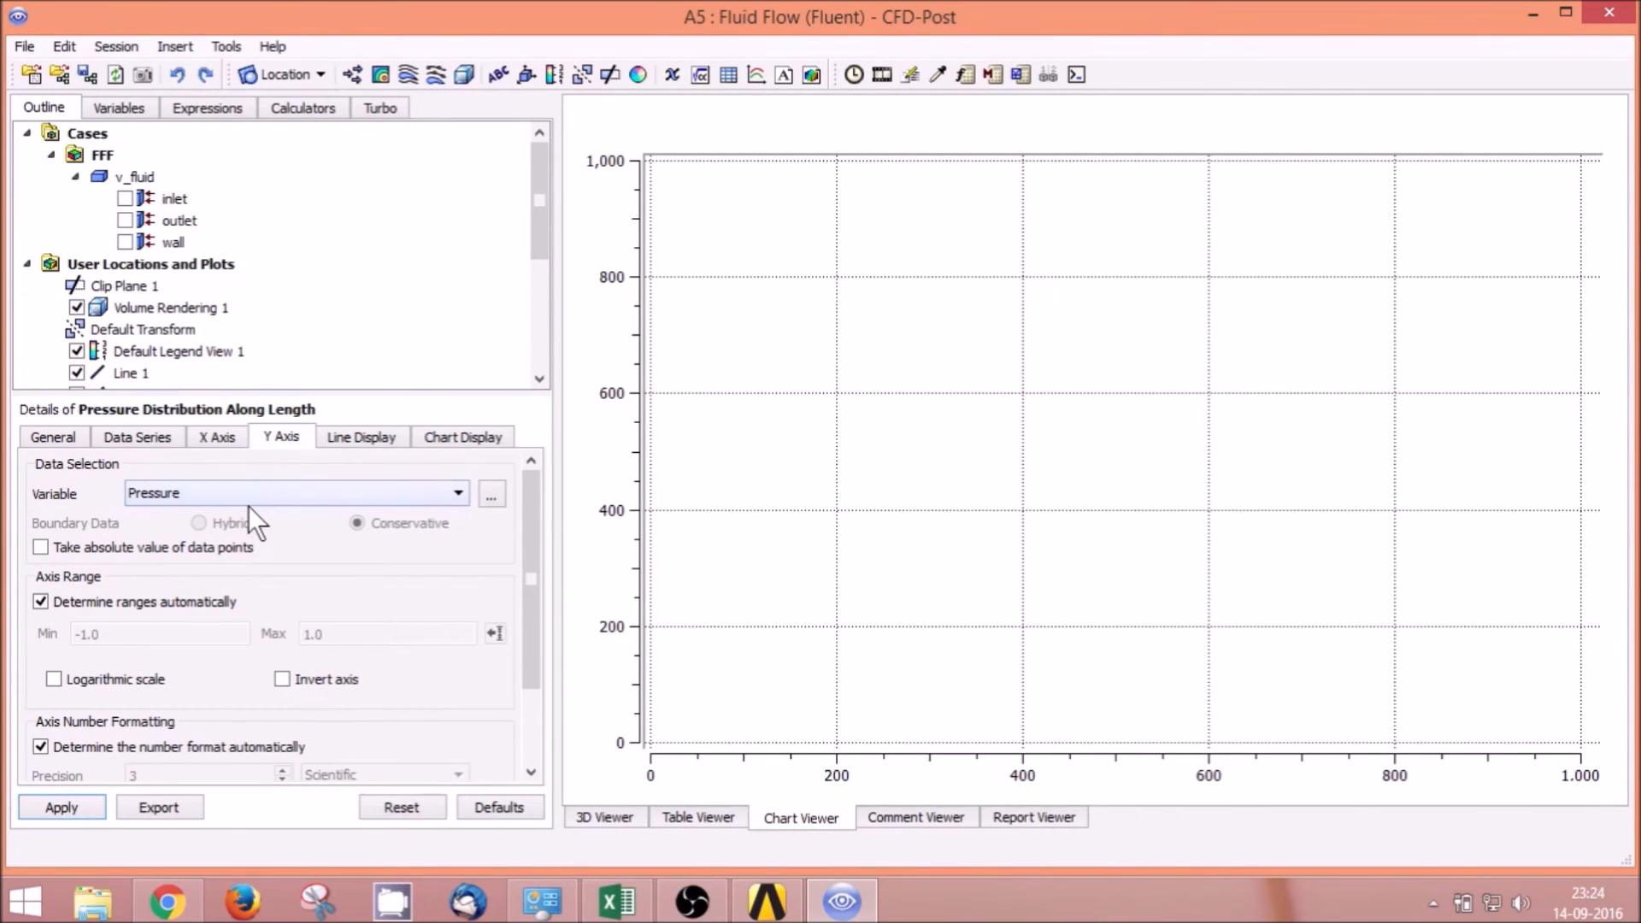
left_click(350, 436)
left_click(265, 441)
Step: Turn off the automatic X-axis range and set its minimum to 0 and maximum to 0.3
left_click(234, 435)
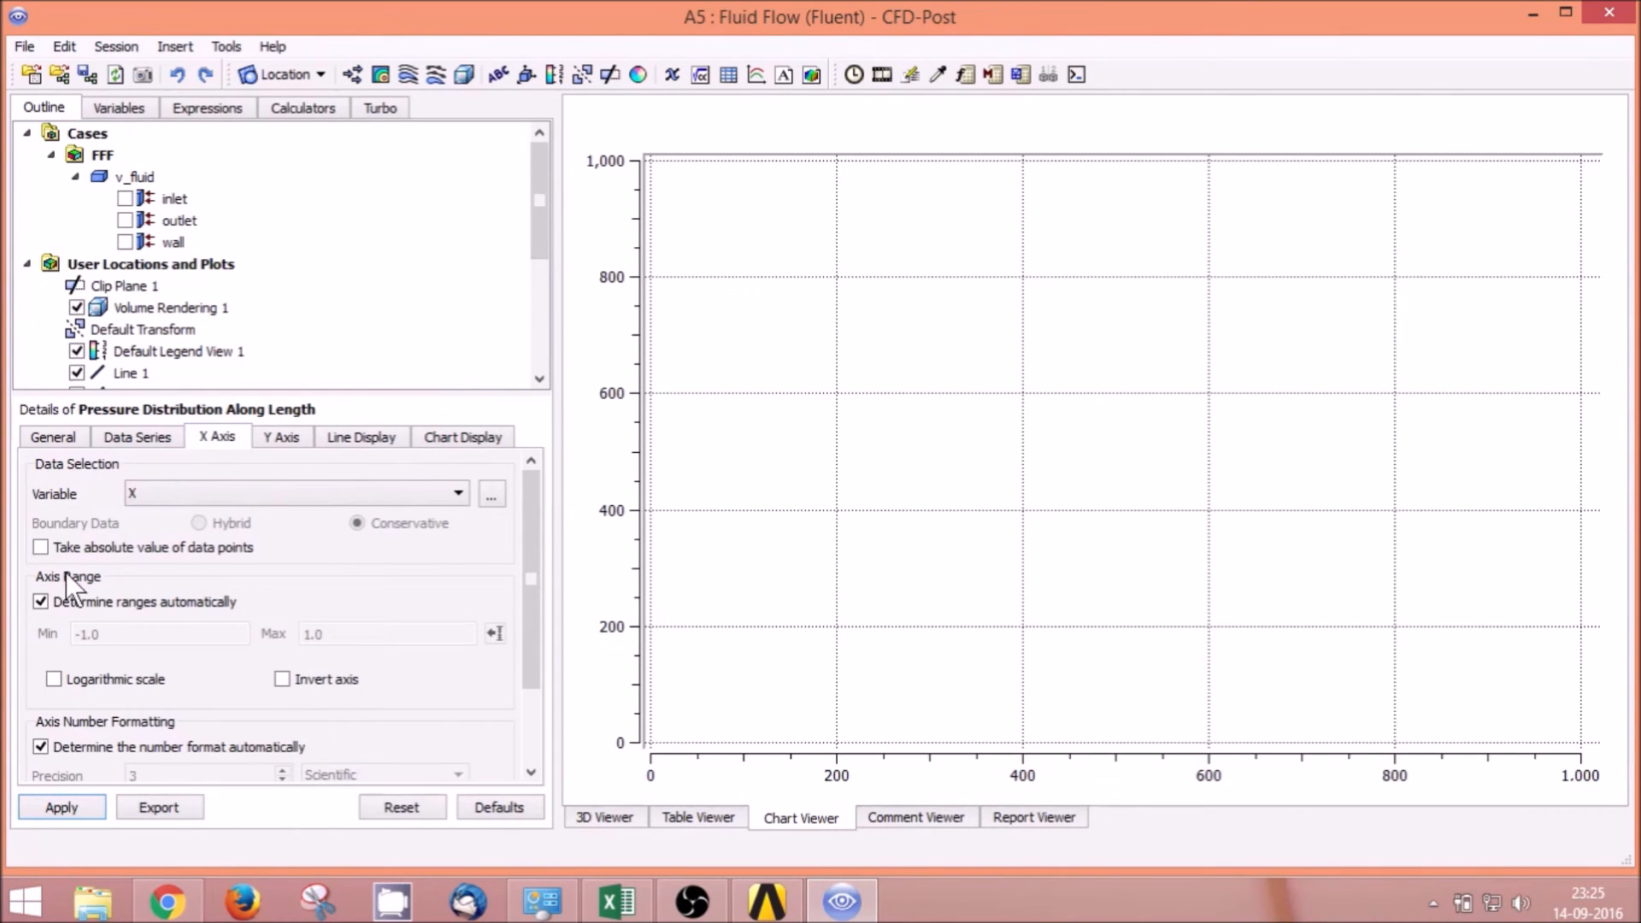
left_click(40, 602)
double_click(137, 635)
type("0")
double_click(341, 635)
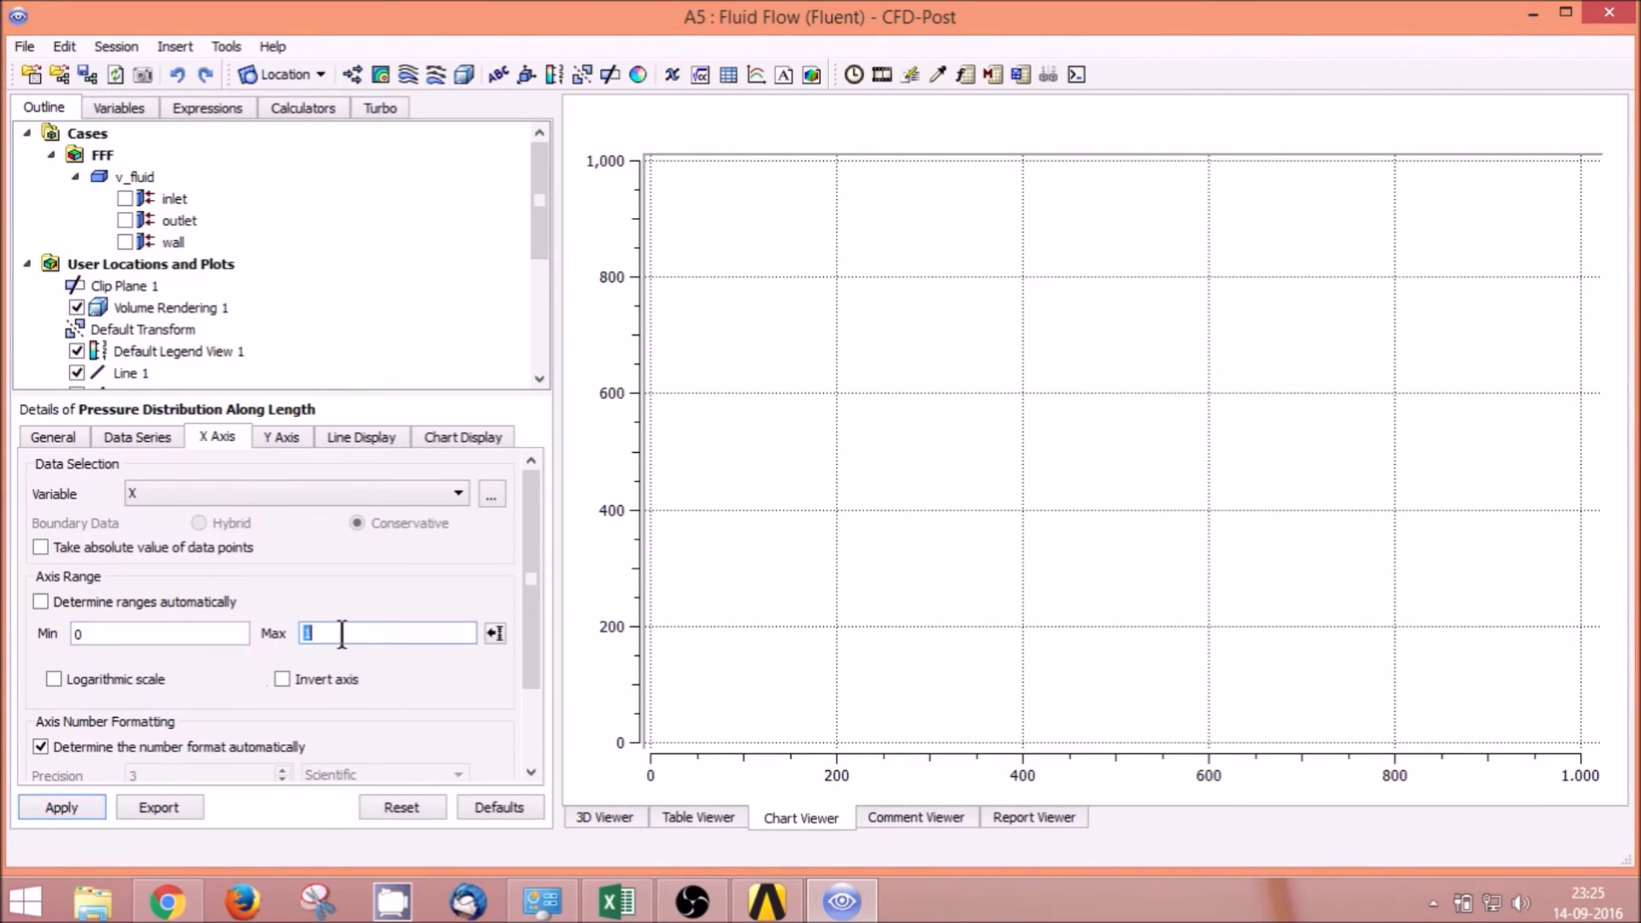
type("0.3")
Step: Assign Line 2 as the location for Series 1, review the axis and line display settings, and apply the chart
left_click(137, 437)
left_click(227, 727)
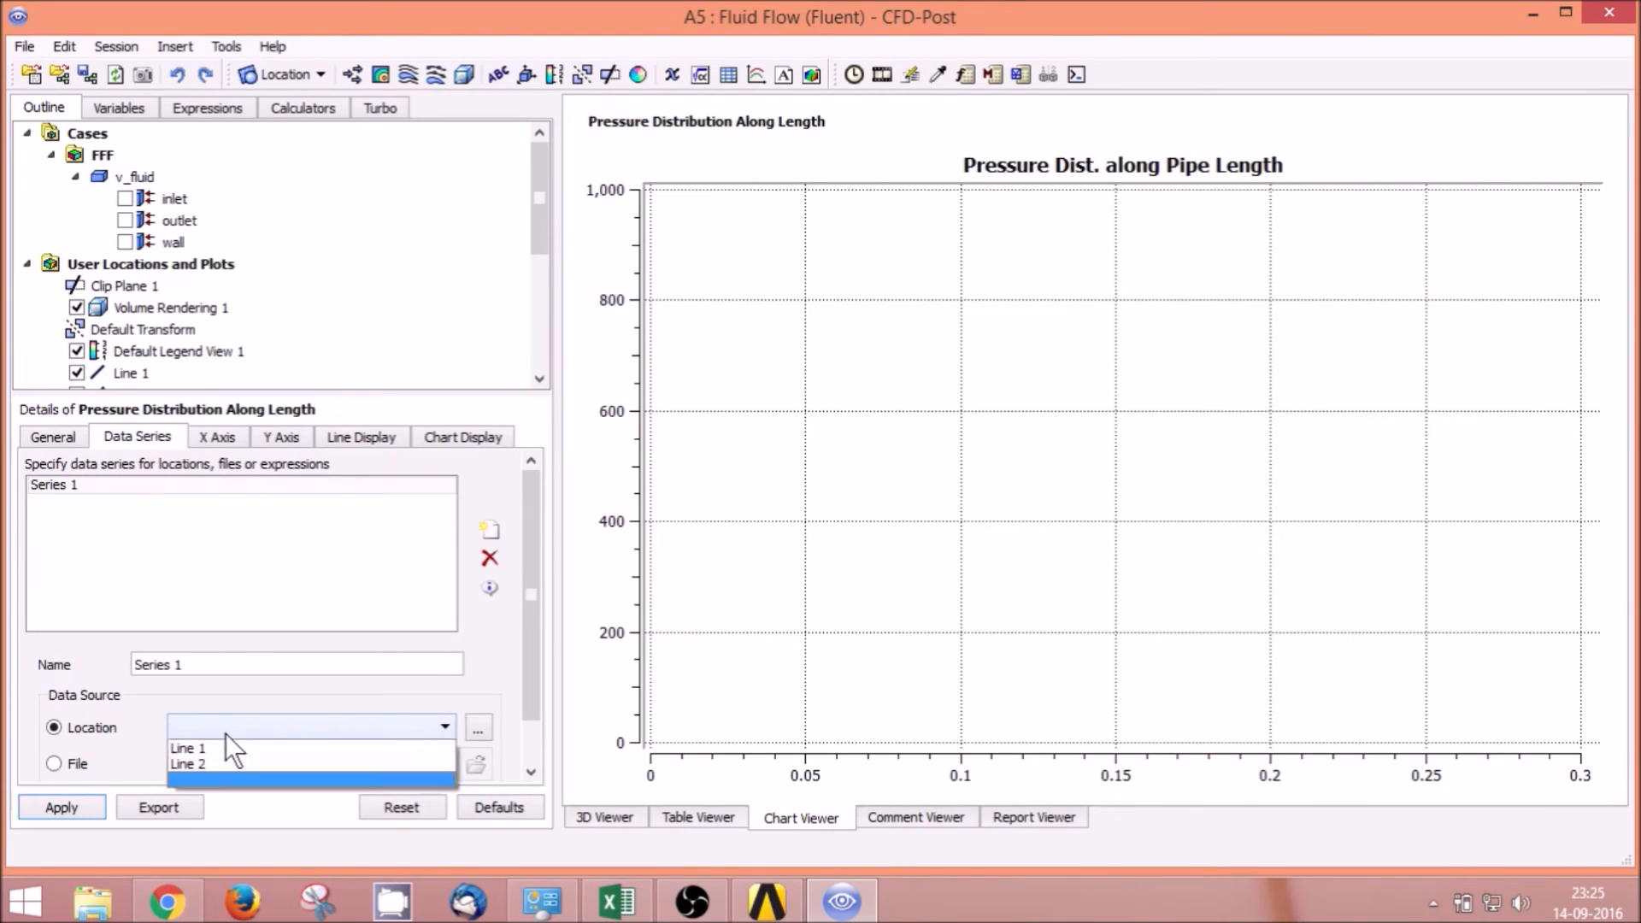
left_click(221, 762)
left_click(220, 437)
left_click(277, 437)
left_click(358, 436)
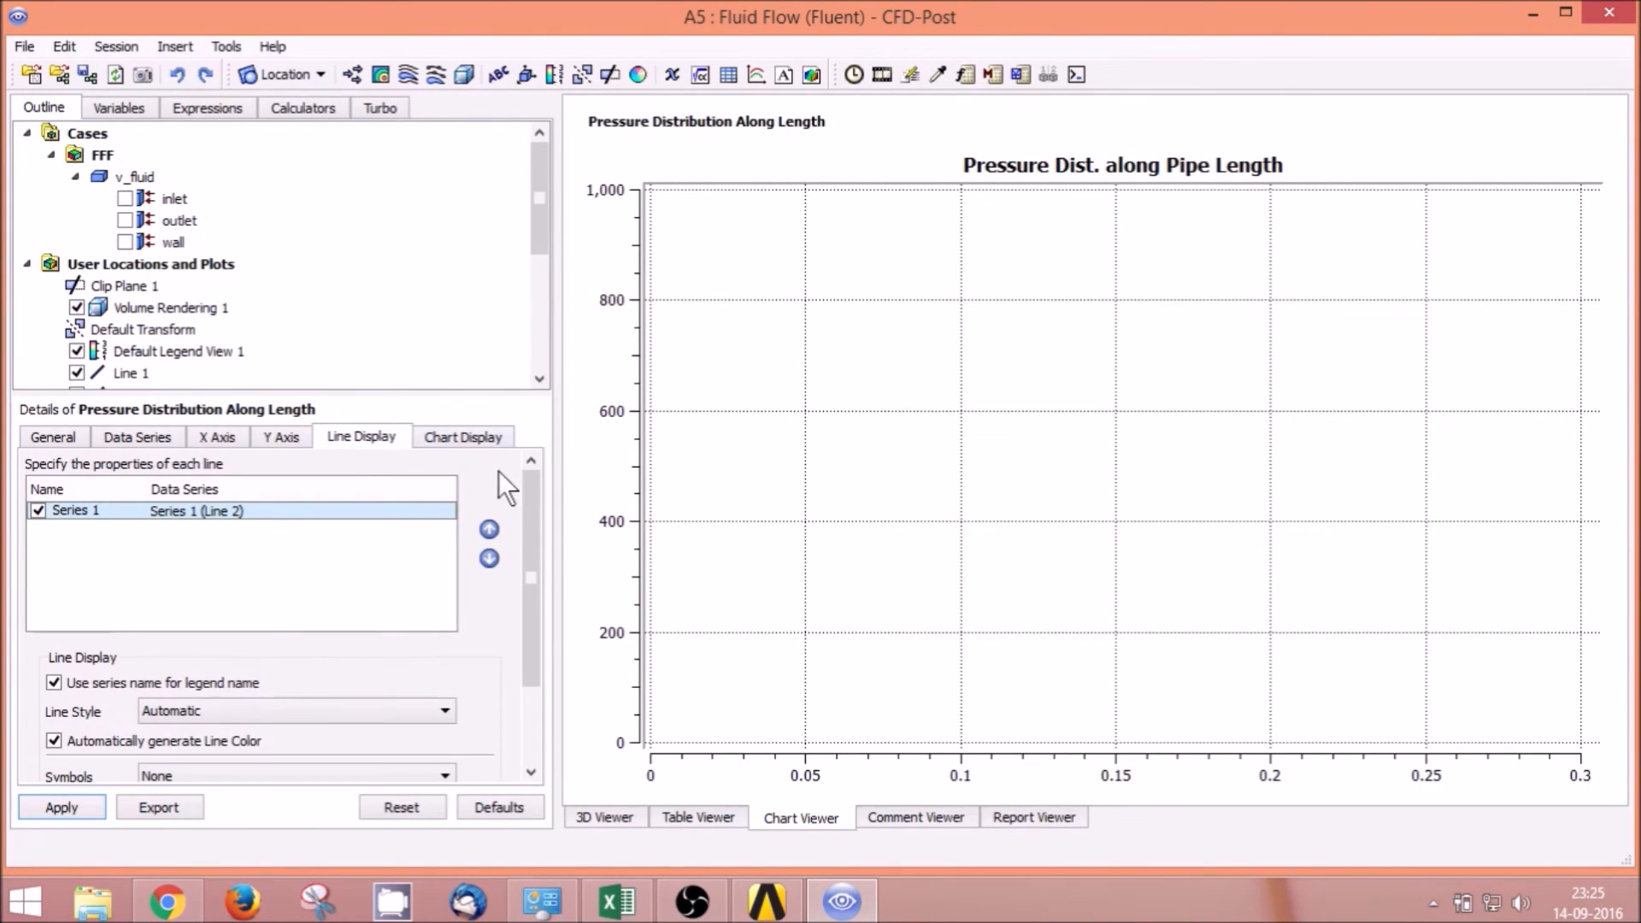
mouse_move(528, 567)
left_mouse_down()
mouse_move(541, 694)
mouse_move(506, 556)
left_mouse_up()
left_click(85, 805)
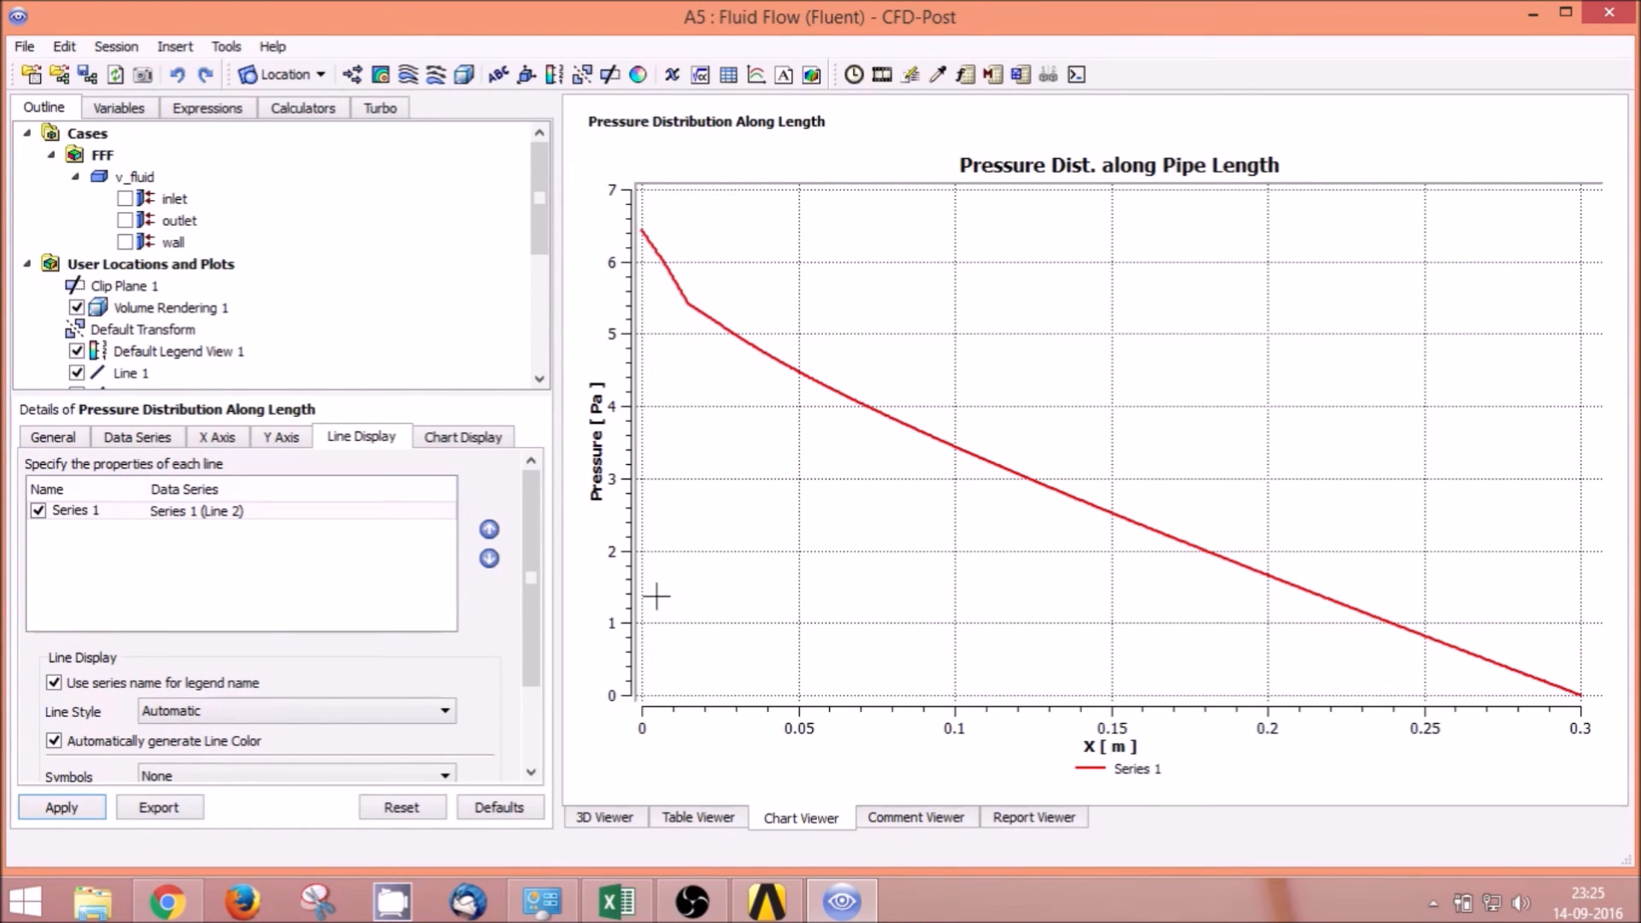
Step: Switch to the Calculations workbook in Excel, shift the pressure-drop equation picture slightly away from column E, and inspect the formula in E39
left_click(622, 902)
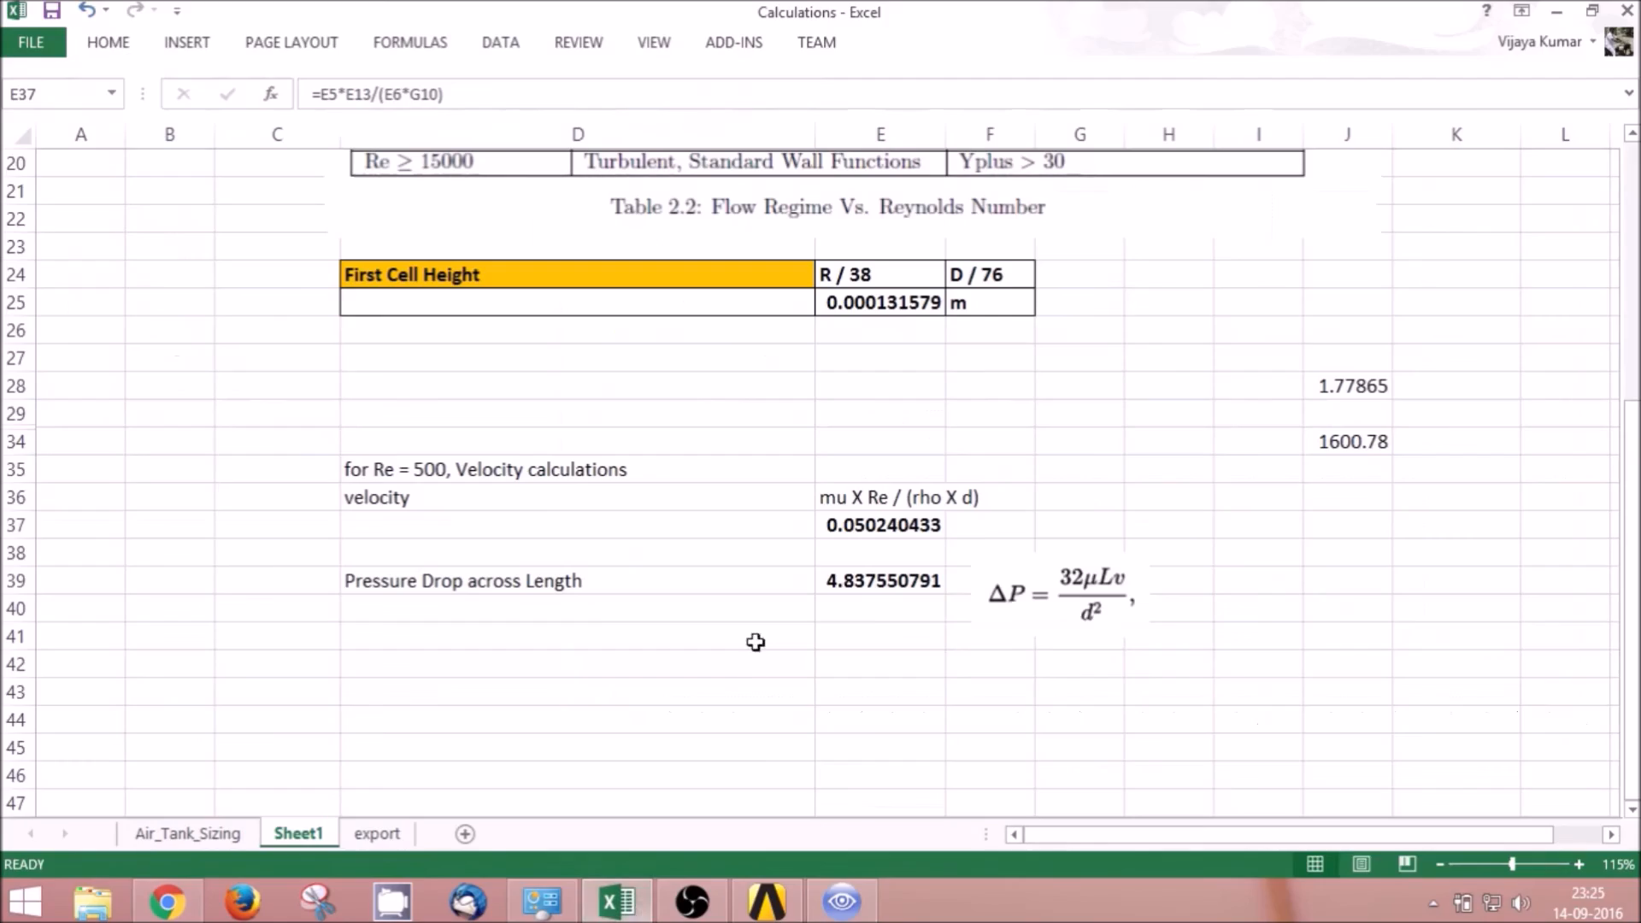
left_click(883, 610)
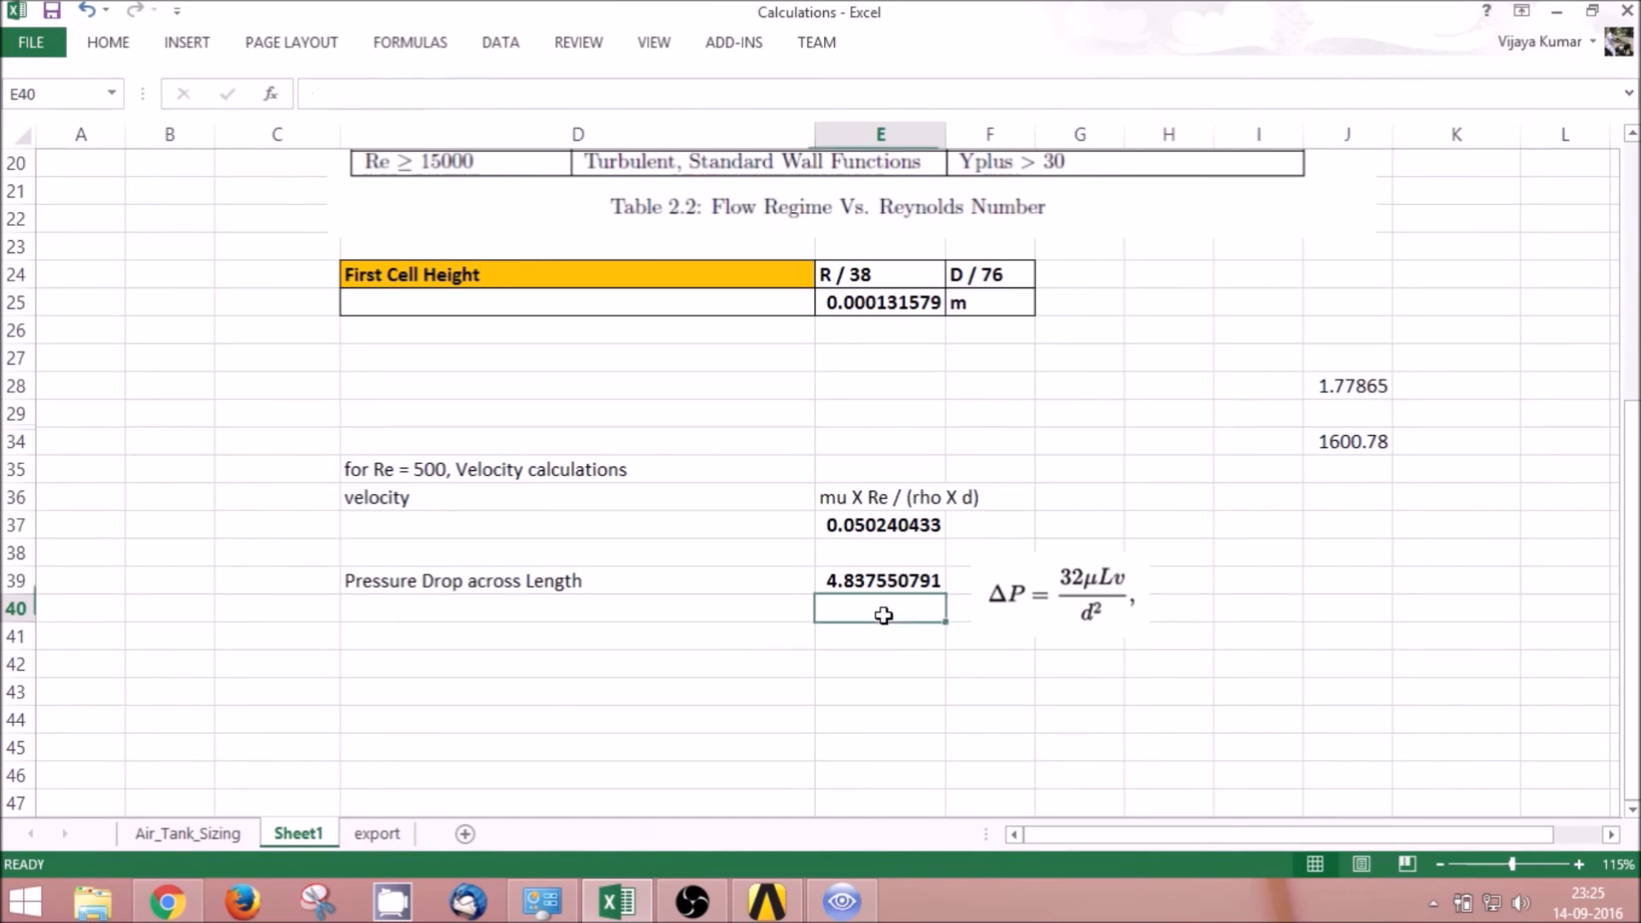
left_click(908, 584)
left_click(1066, 616)
left_click_drag(1066, 615, 1093, 583)
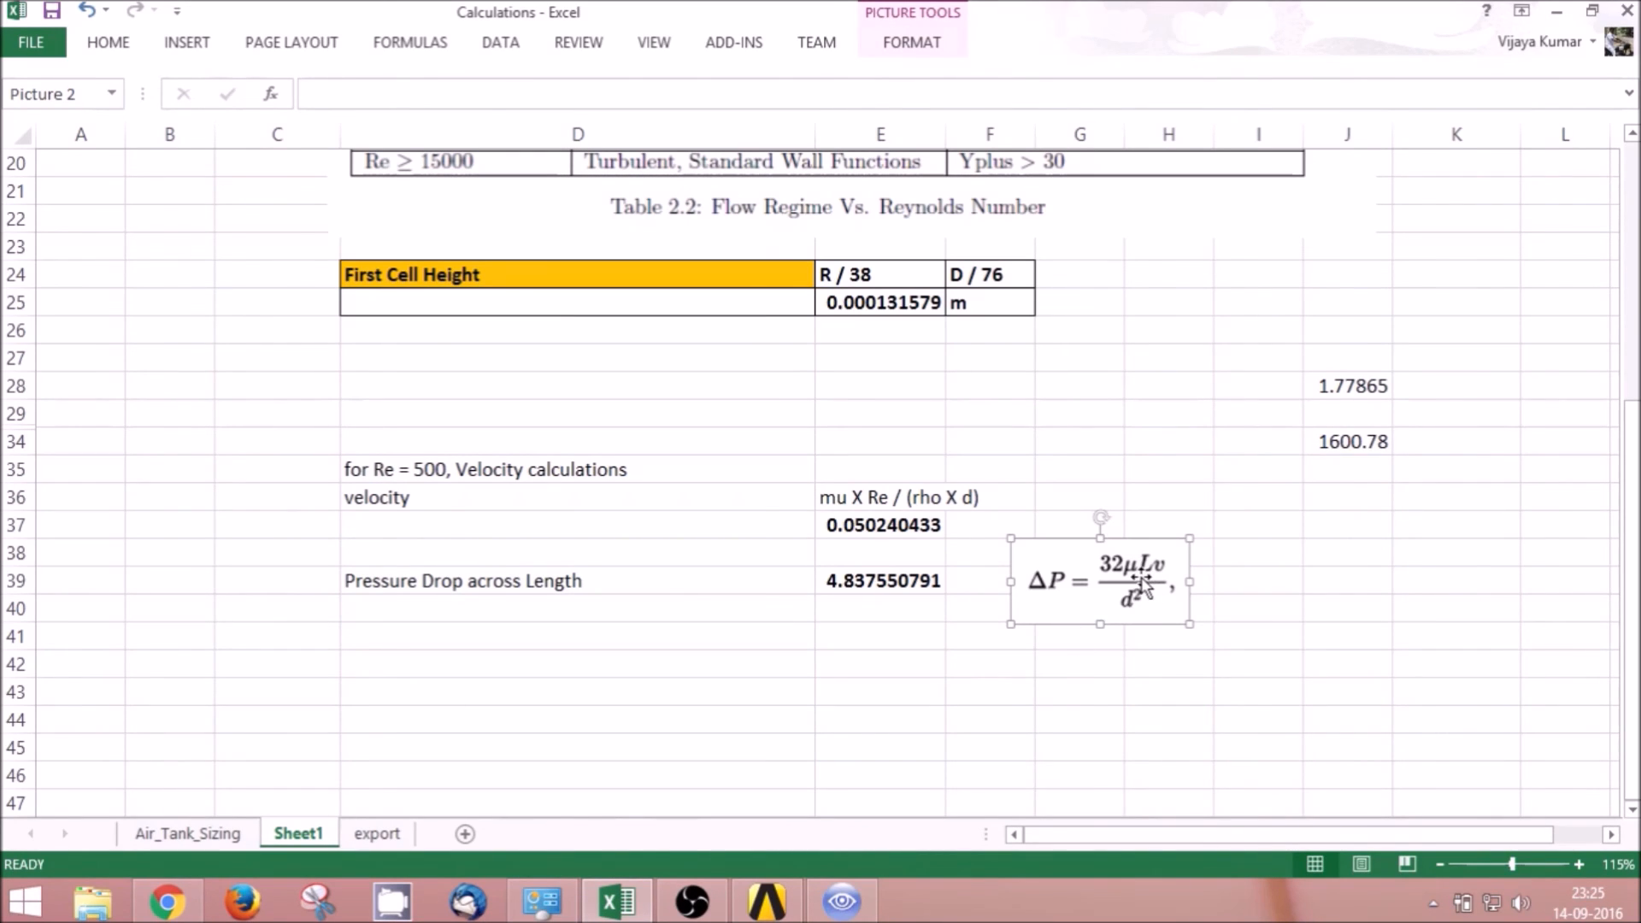
left_click(908, 581)
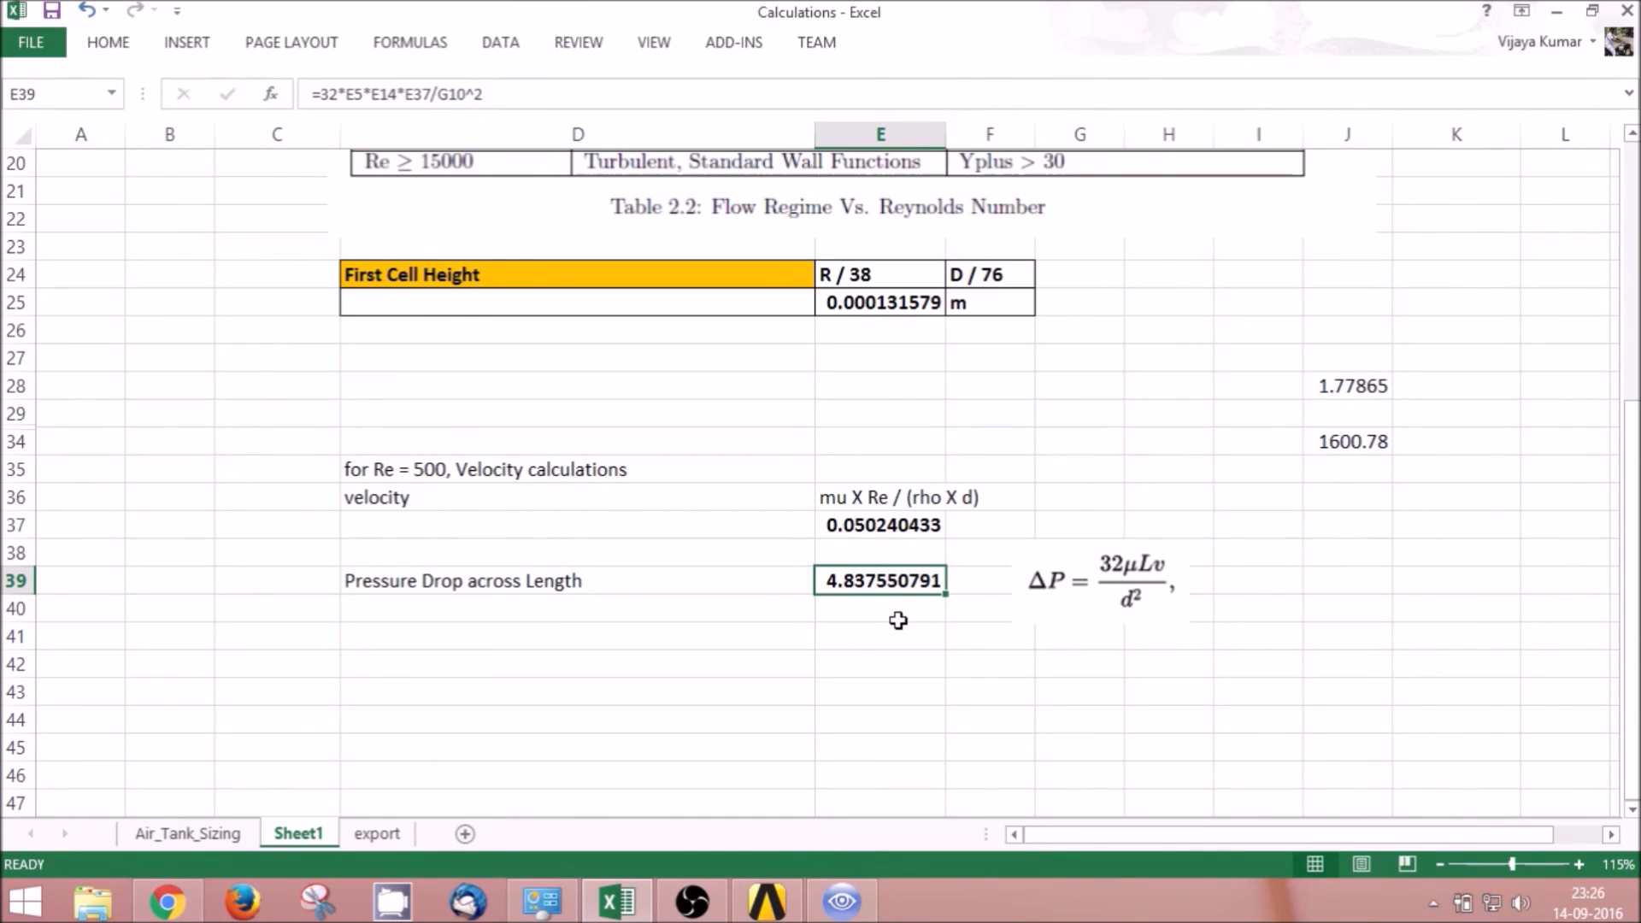
Step: Review the pressure chart in CFD-Post, and examine the CFD versus analytical velocity plot on the export sheet in Excel
left_click(842, 902)
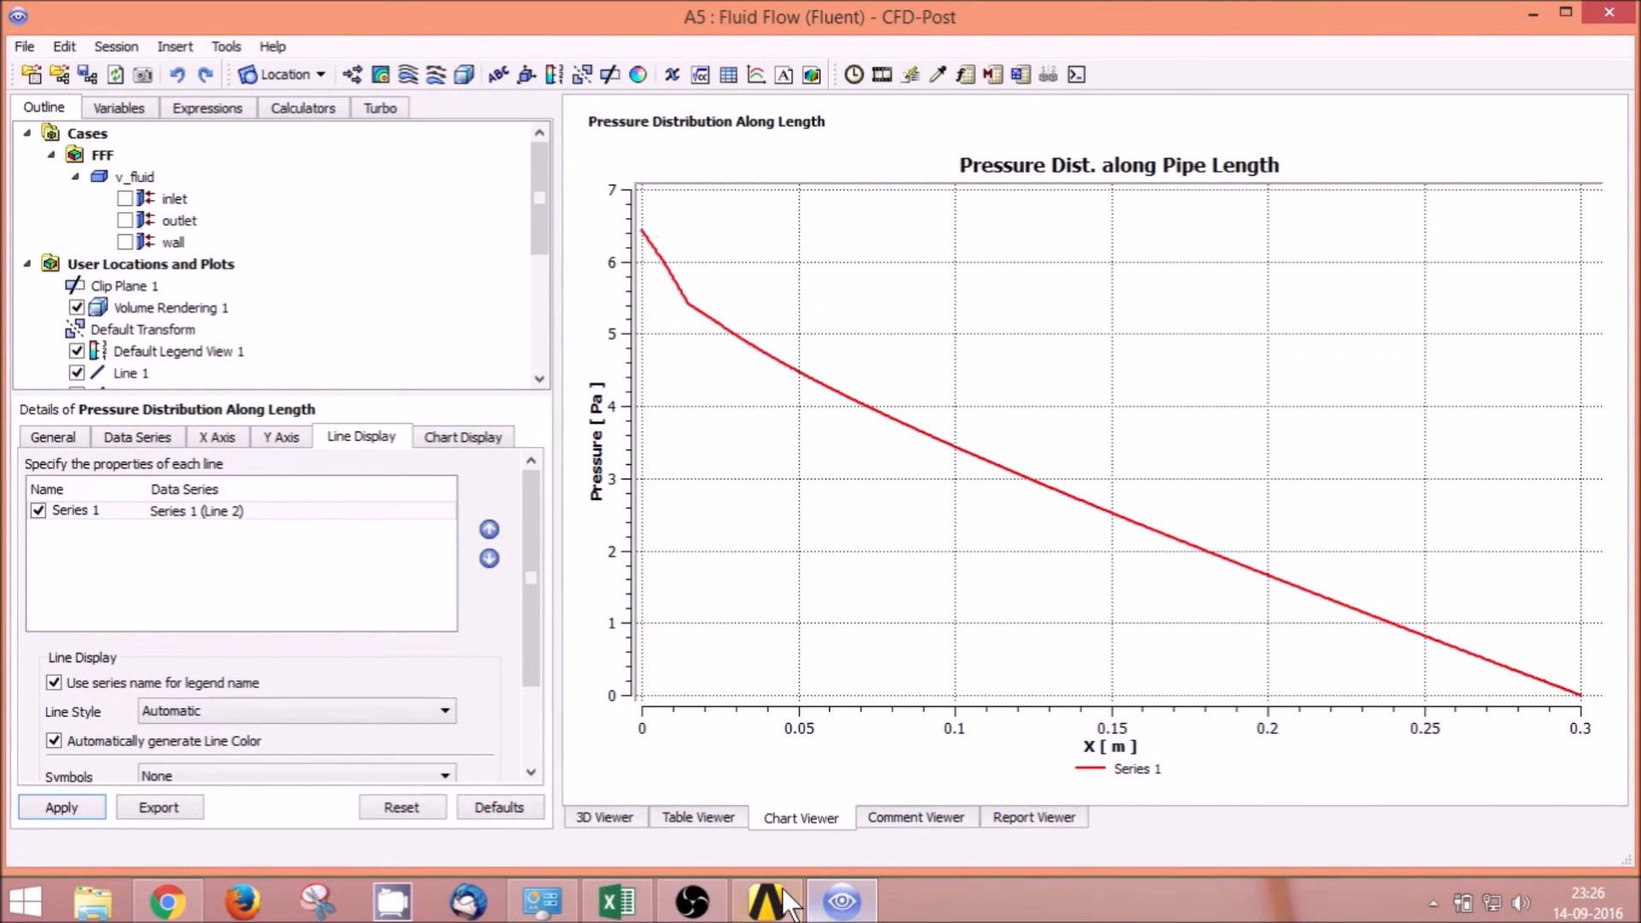
mouse_move(776, 887)
left_click(637, 902)
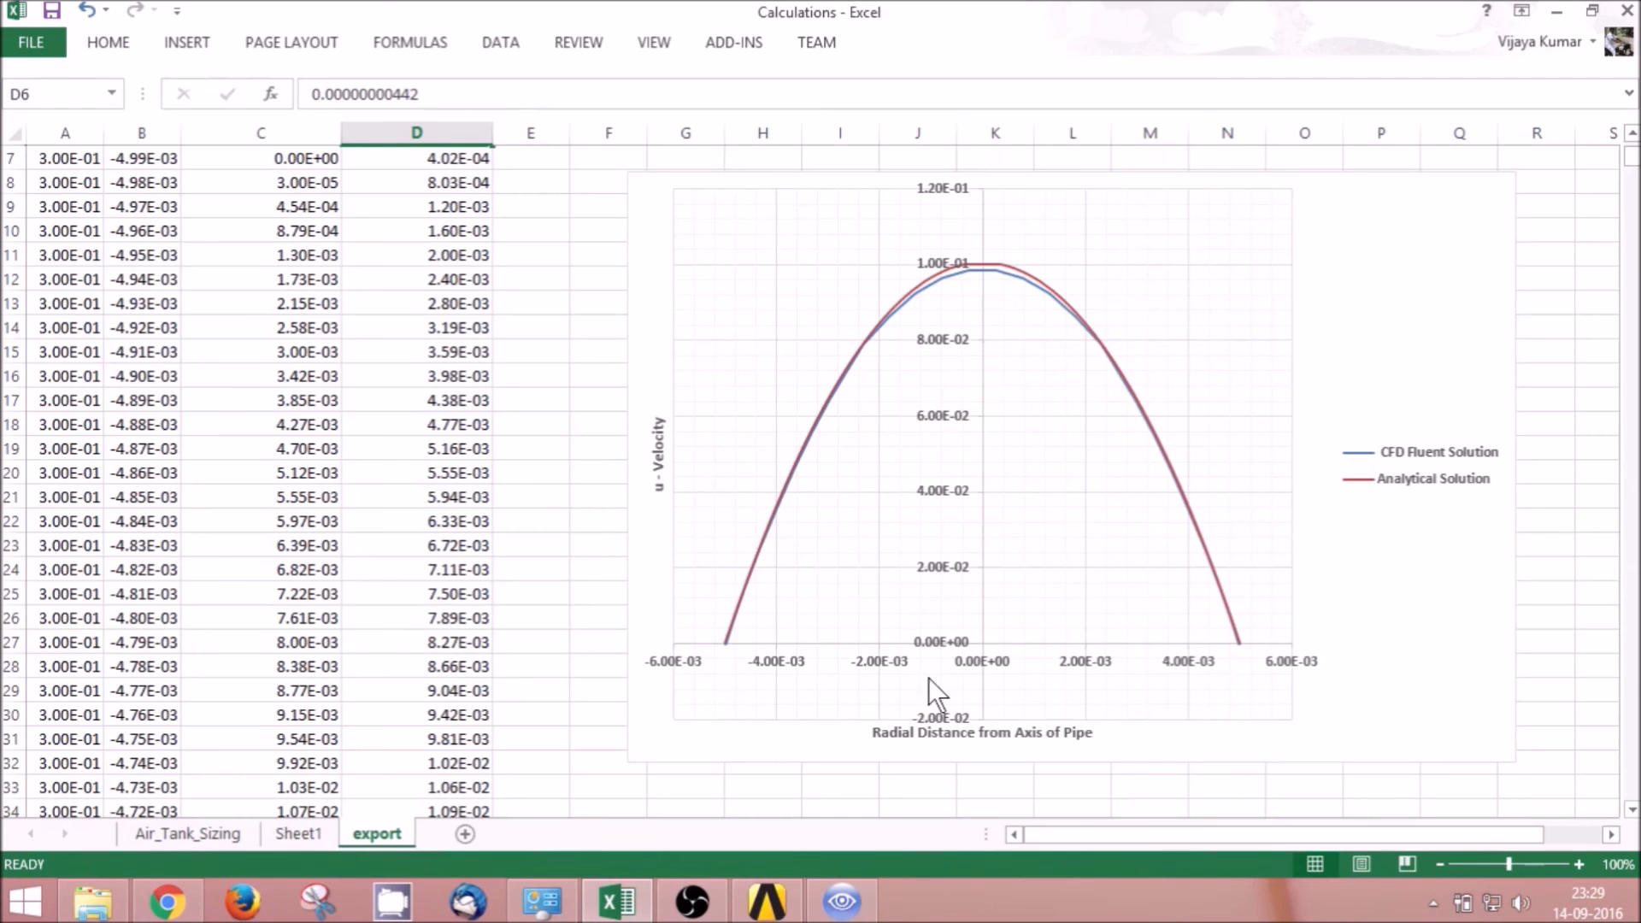
Step: Switch back to CFD-Post and publish the report as HTML to Report.htm, with images saved in a separate folder
left_click(842, 901)
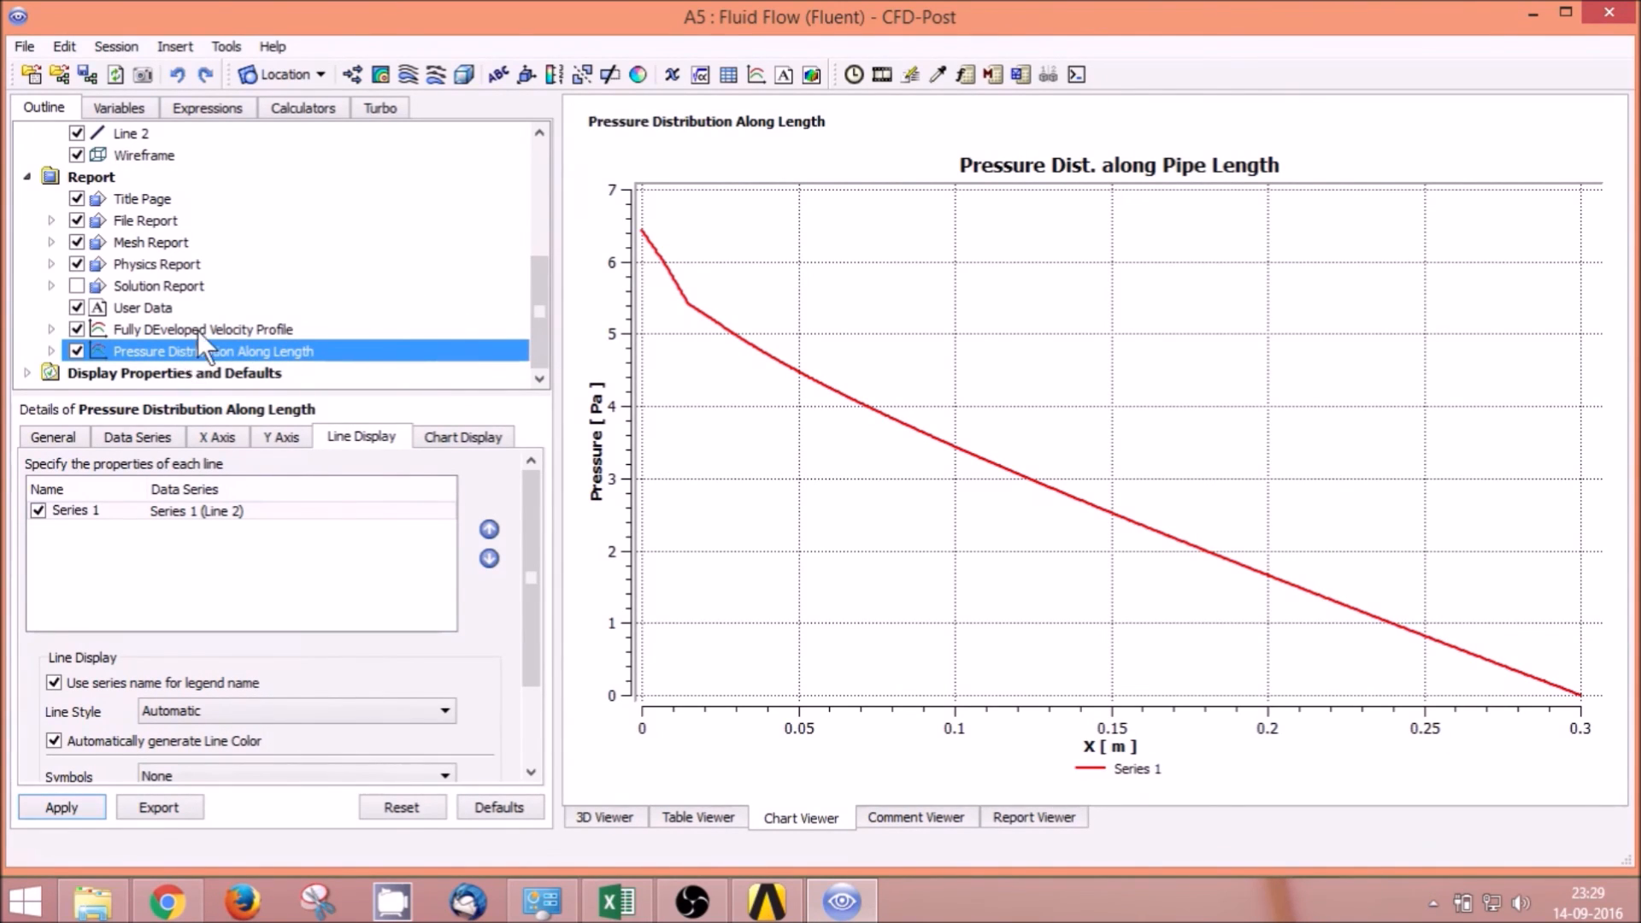
left_click(14, 41)
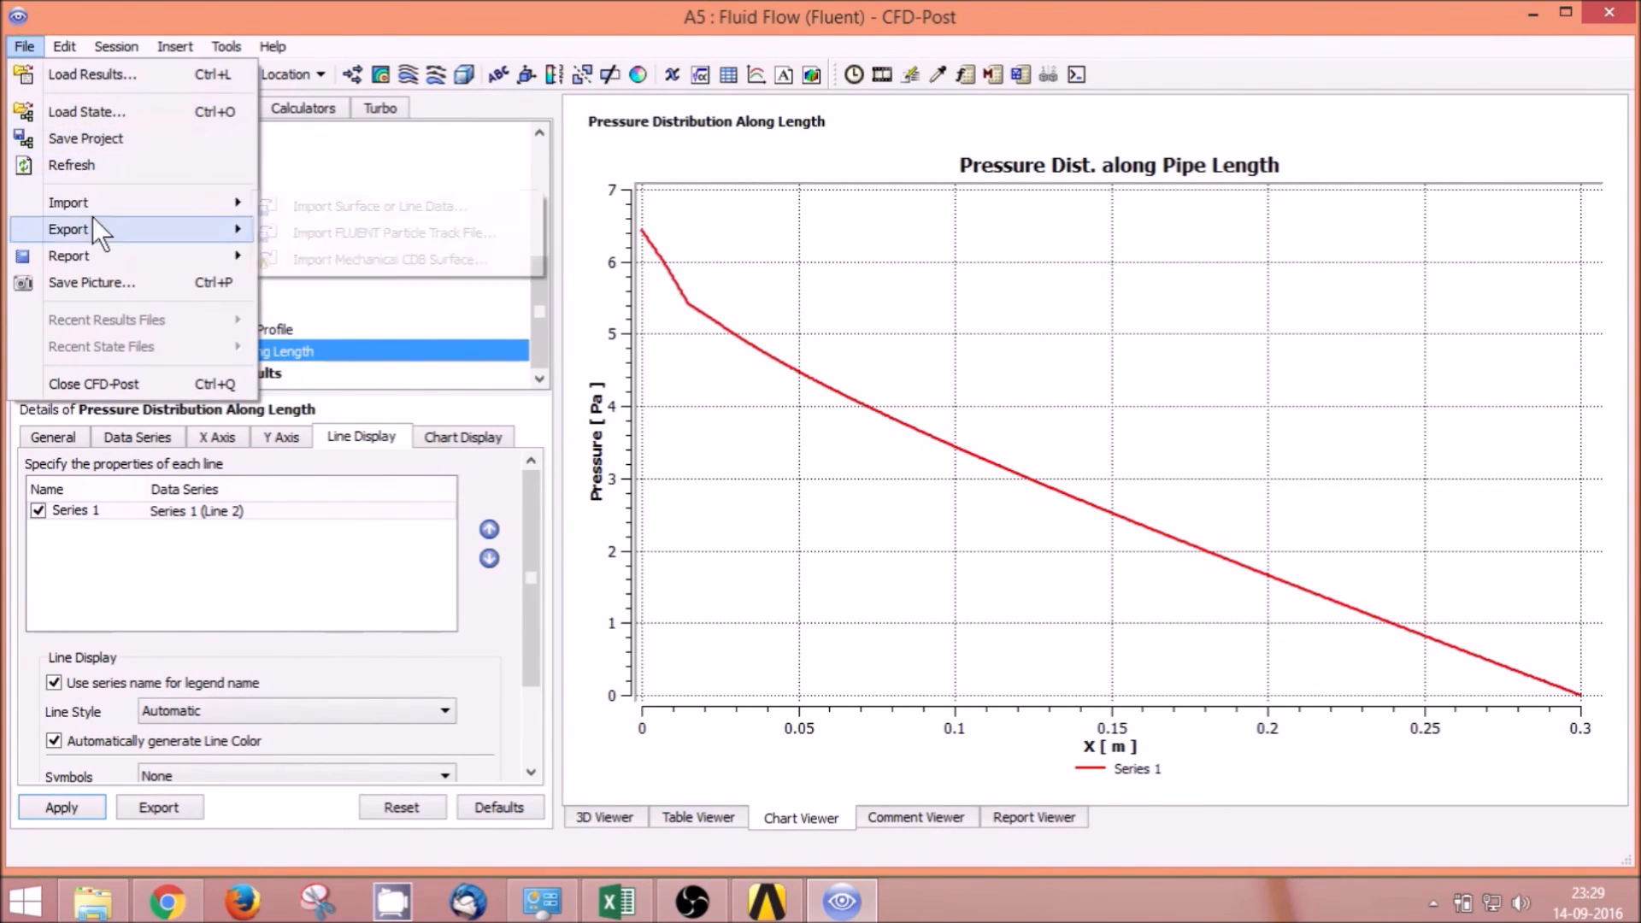
mouse_move(103, 254)
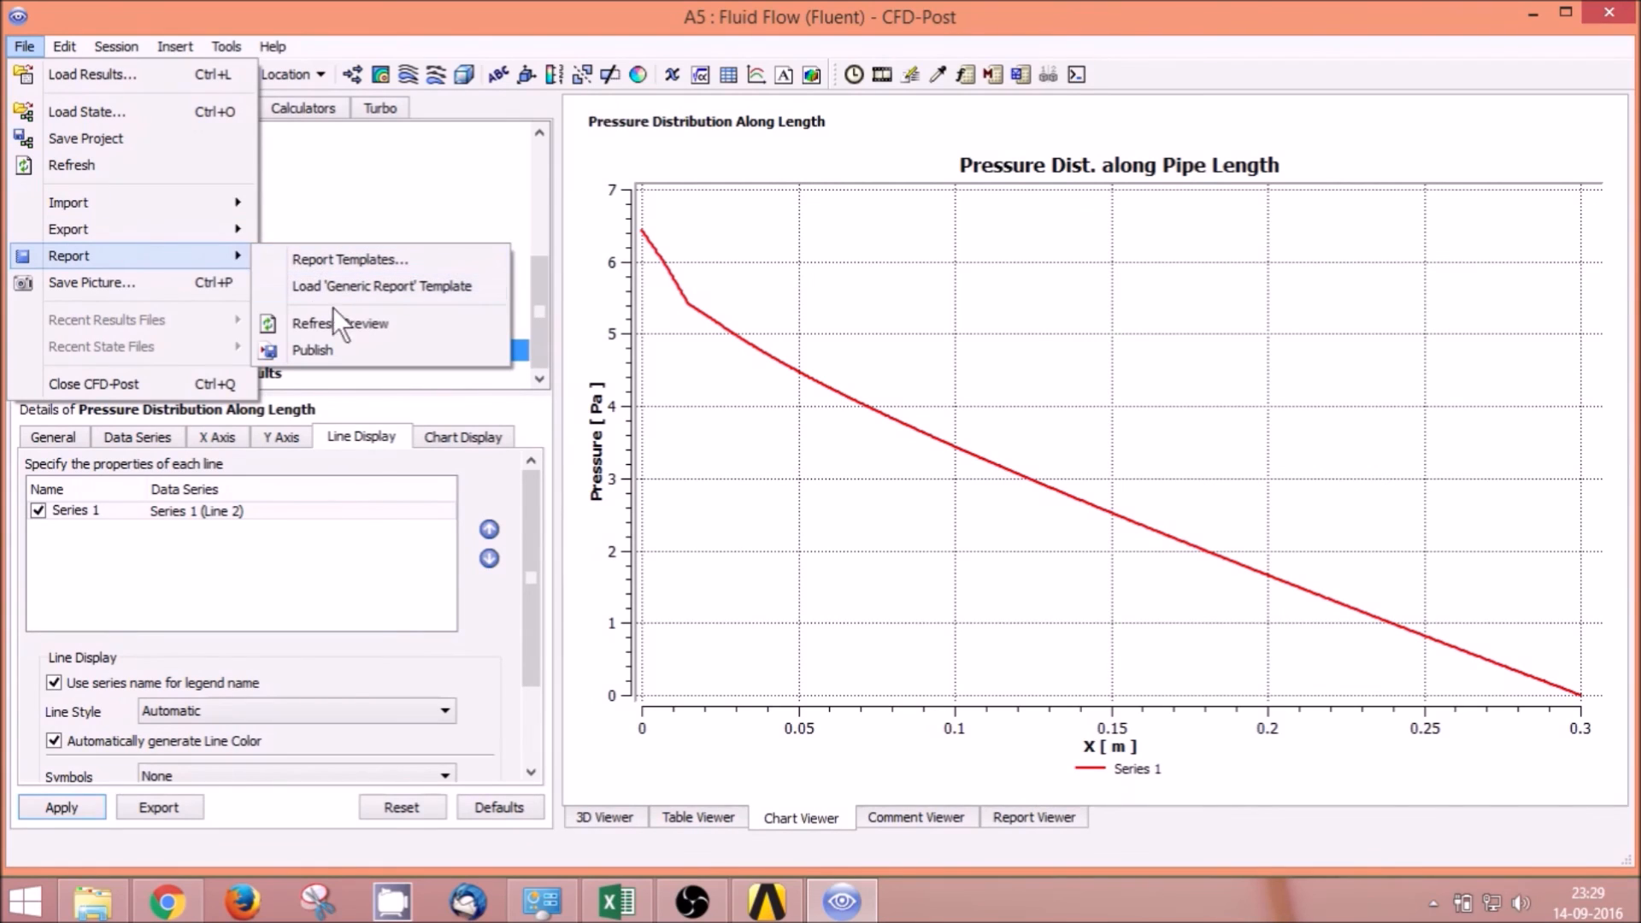
left_click(331, 342)
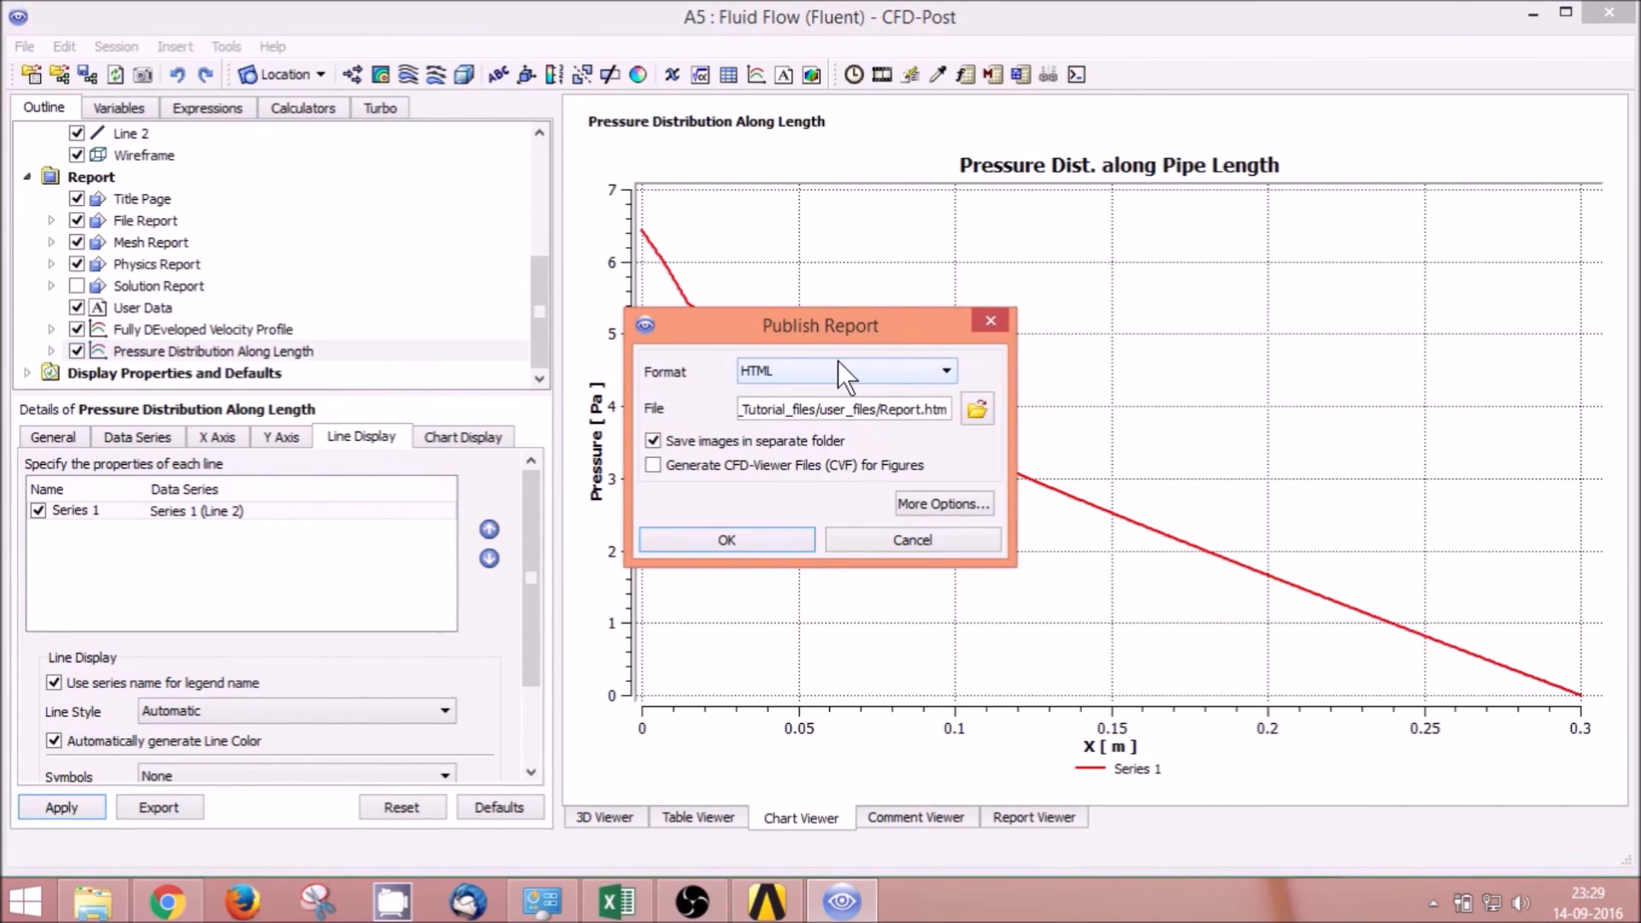
left_click(745, 541)
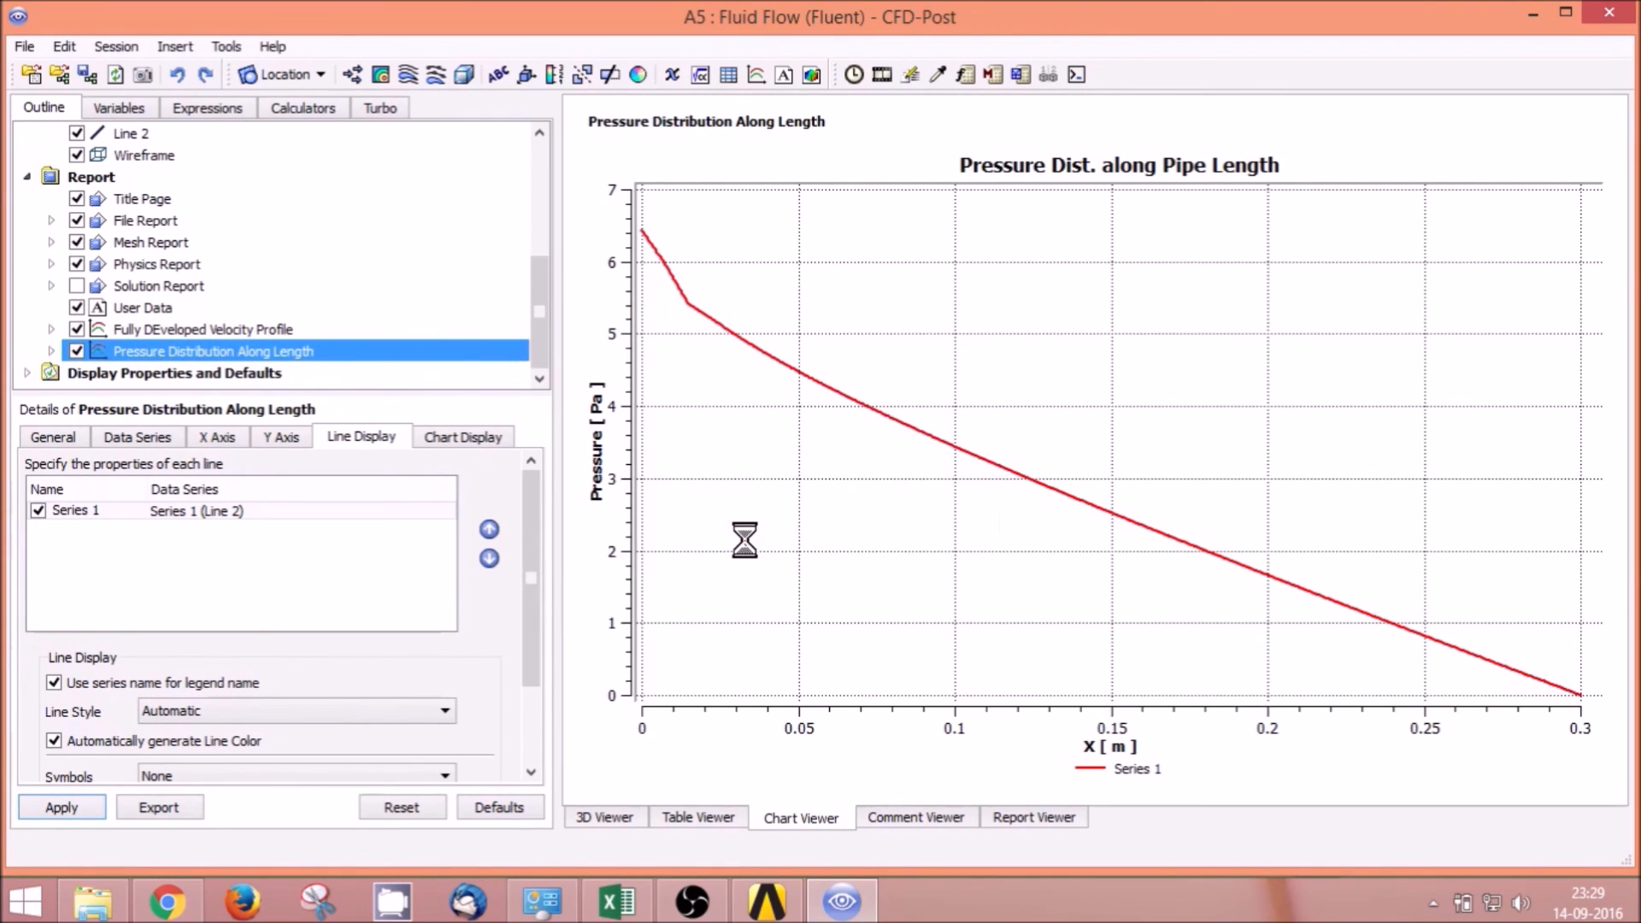
Step: Switch to File Explorer and open the user_files folder inside Pipe_Flow_Tutorial_files
left_click(184, 910)
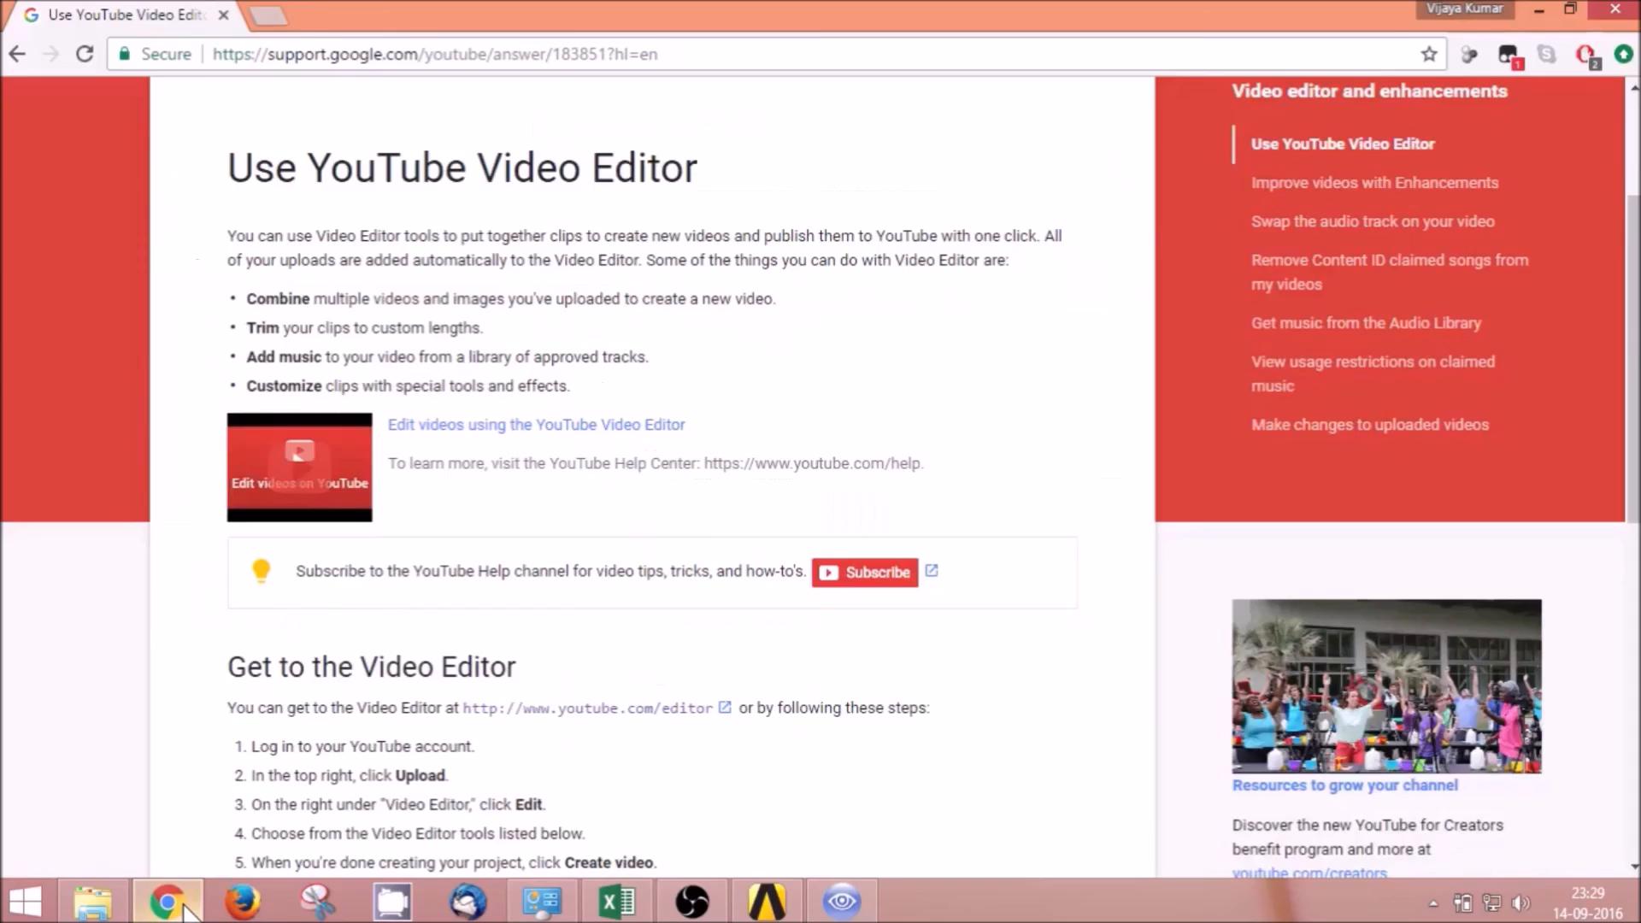
left_click(165, 907)
left_click(118, 909)
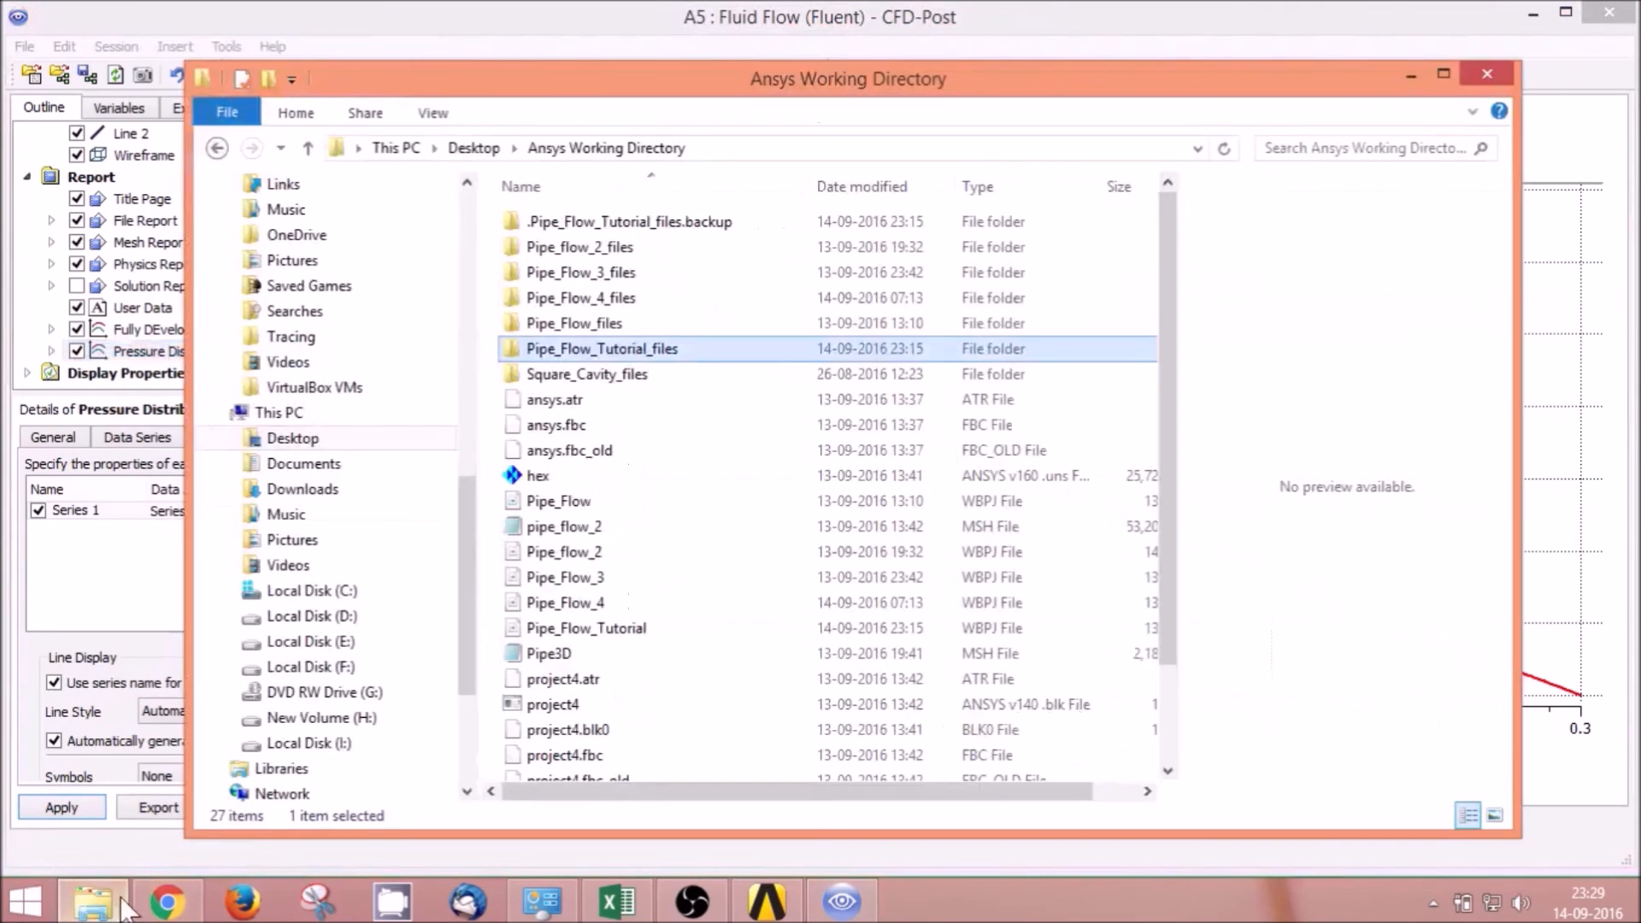
double_click(611, 353)
double_click(582, 265)
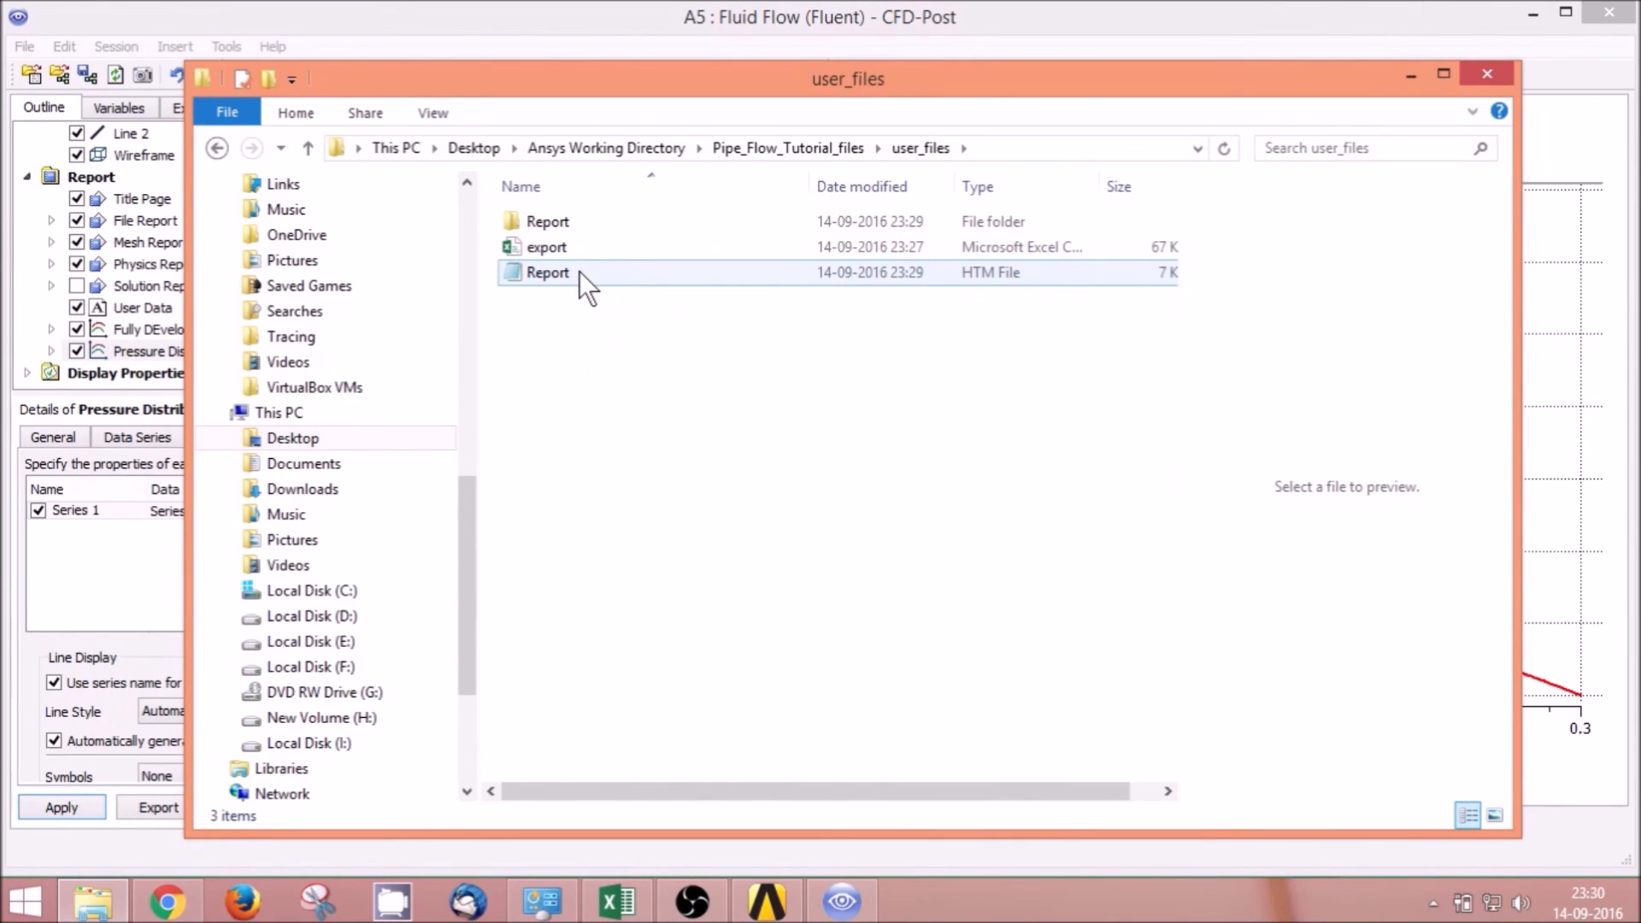
Step: Open the Report HTM file in Google Chrome and look through it from the contents to the two charts
right_click(578, 272)
right_click(558, 277)
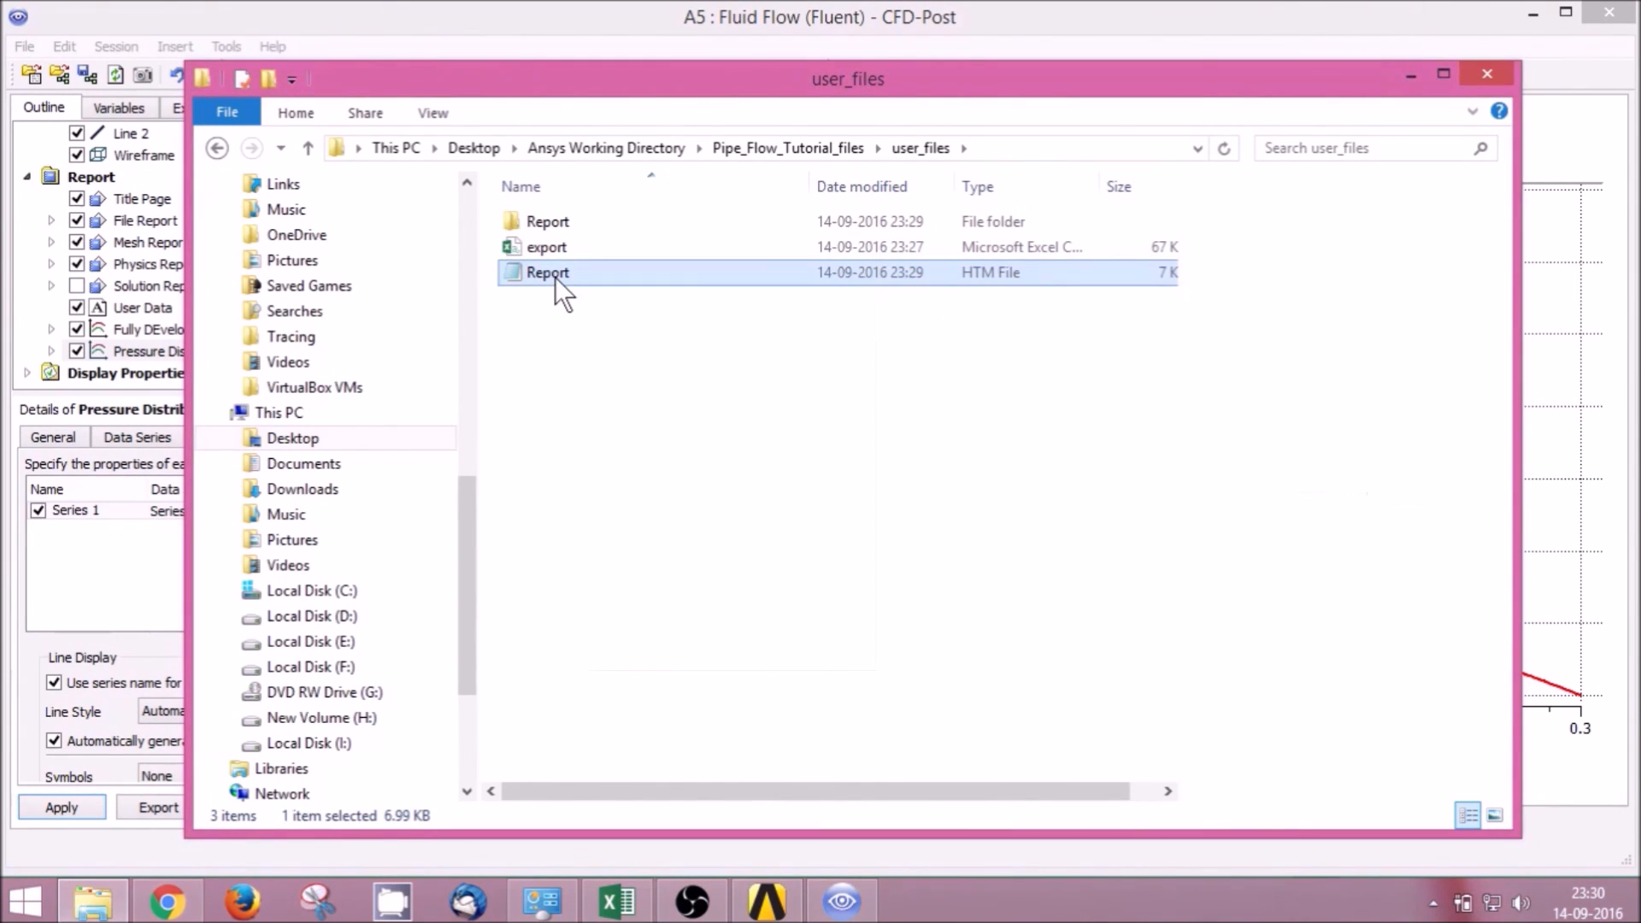
mouse_move(669, 397)
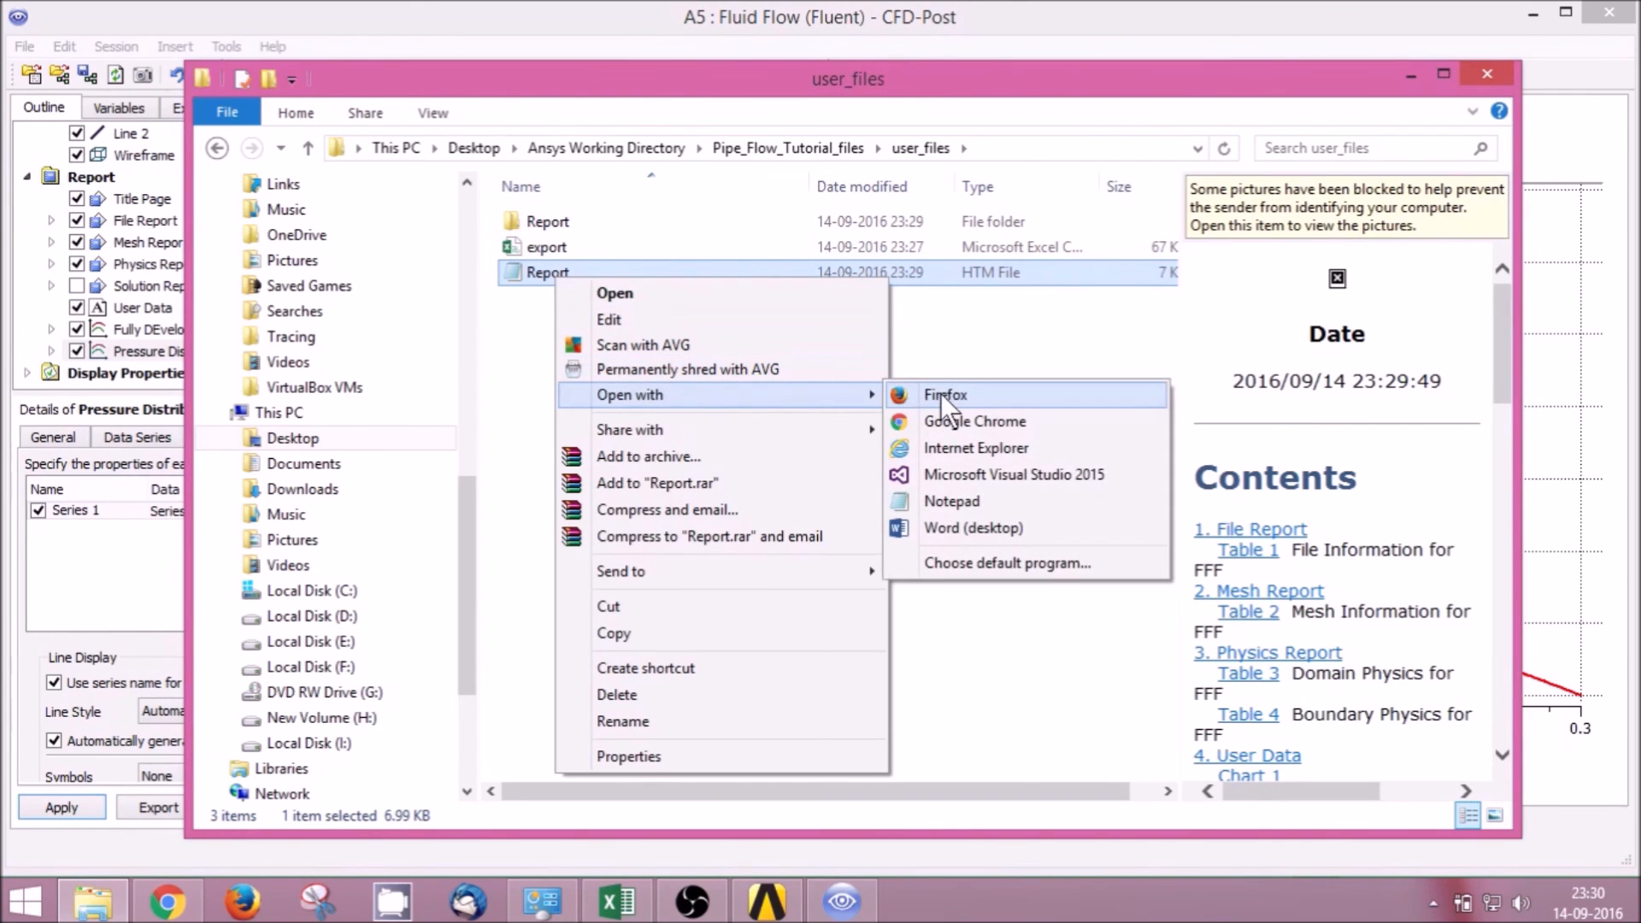
left_click(958, 423)
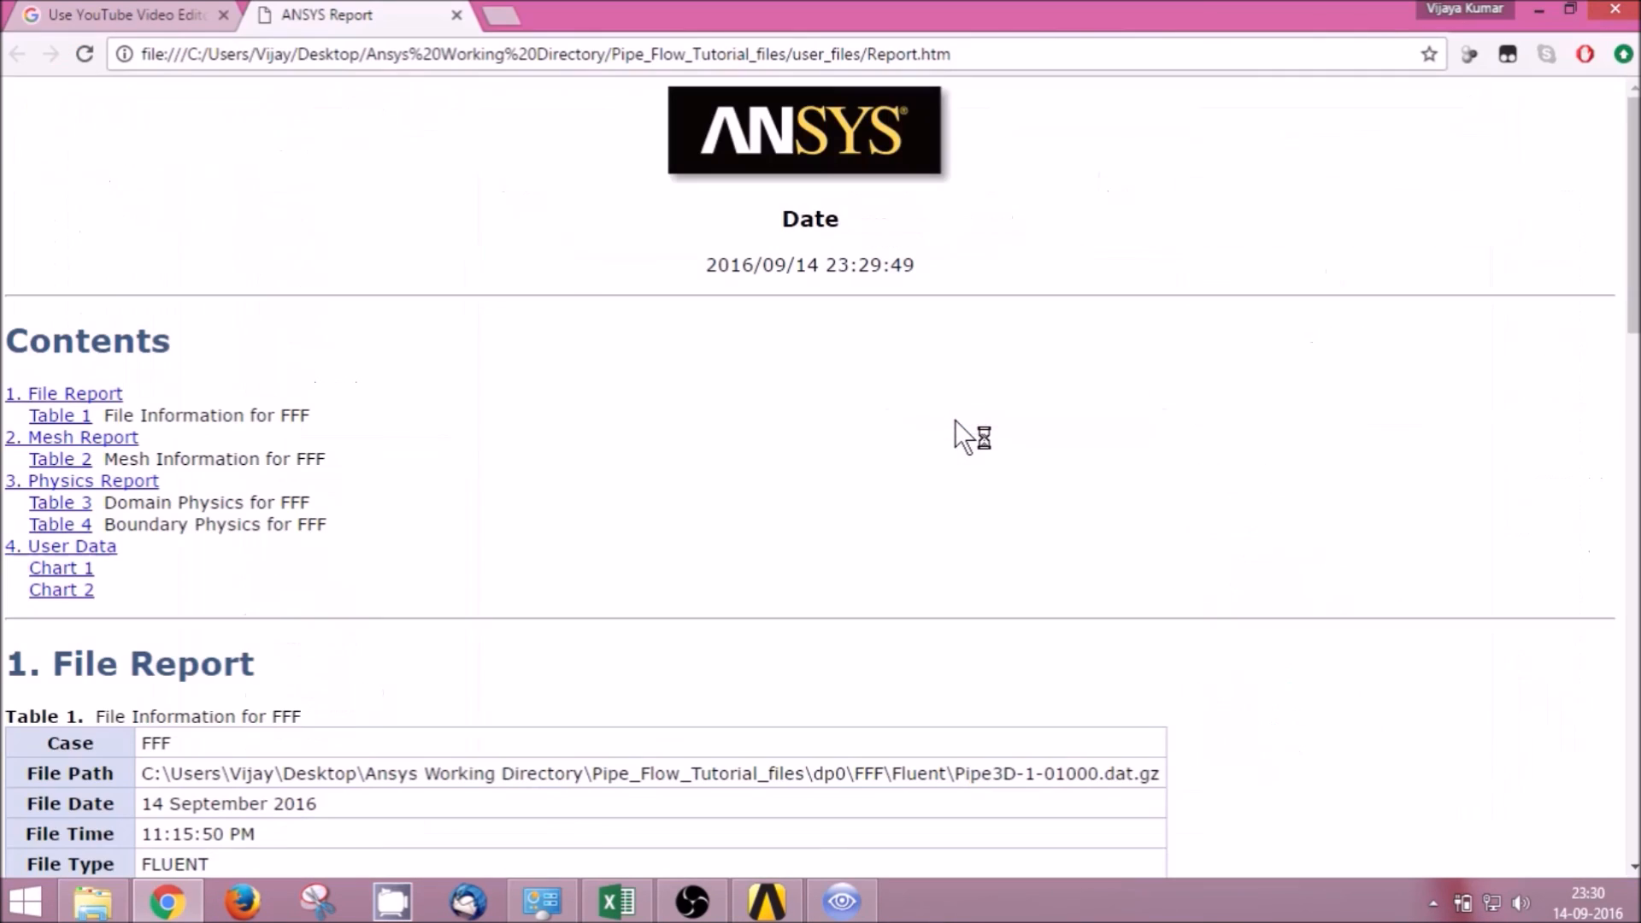
scroll(769, 440, "down", 10)
scroll(766, 434, "down", 9)
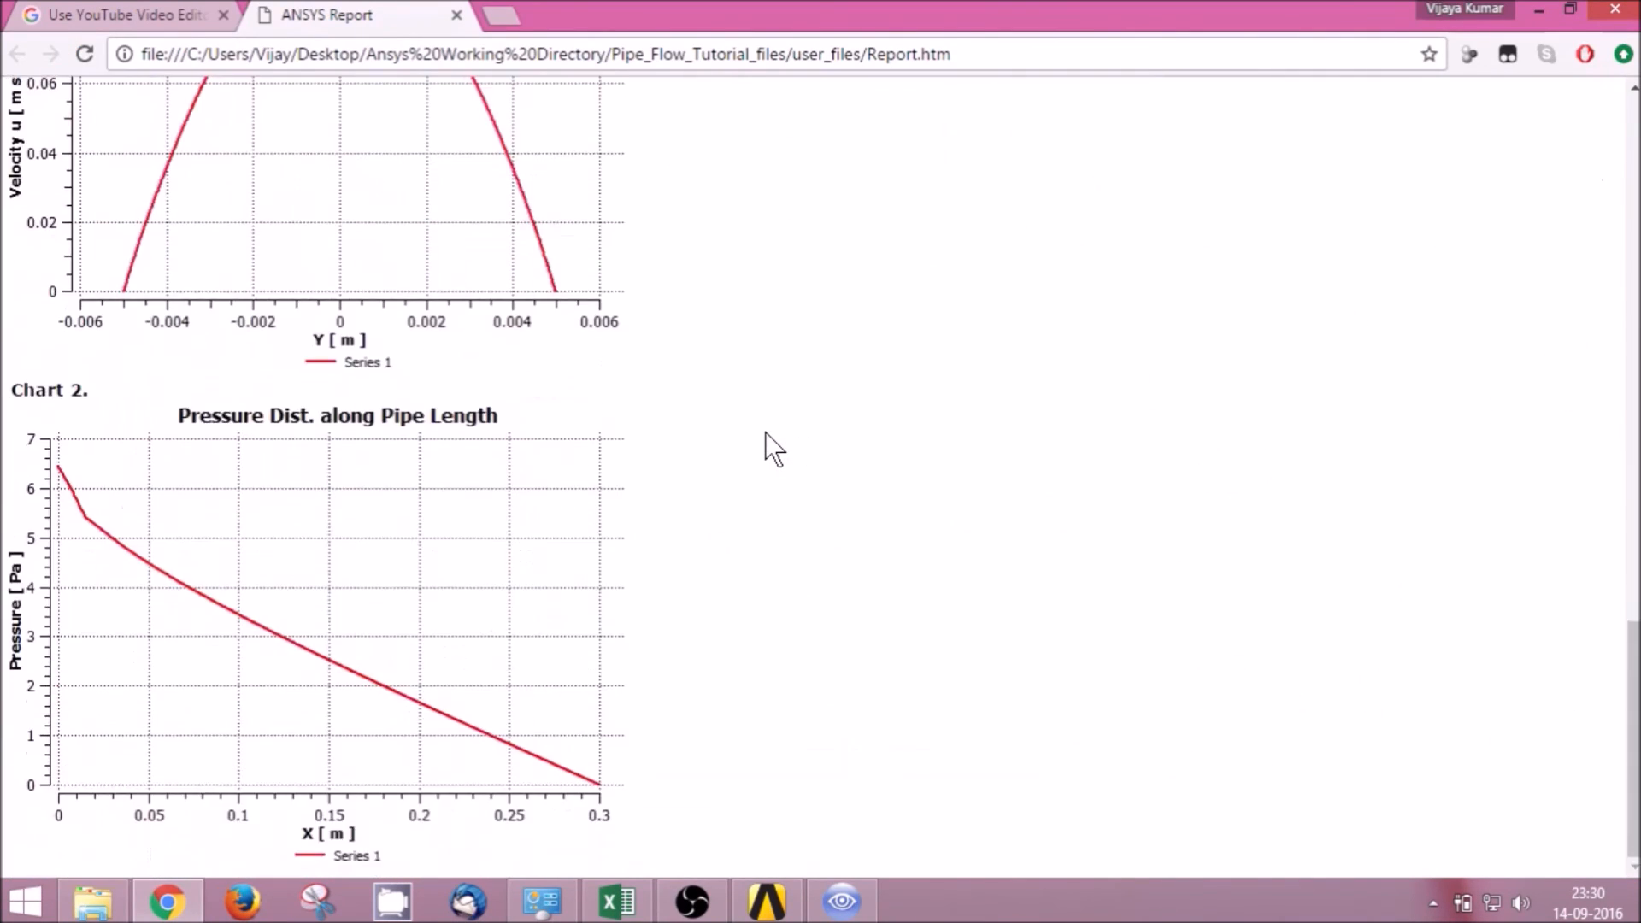
scroll(765, 435, "up", 19)
scroll(766, 434, "up", 5)
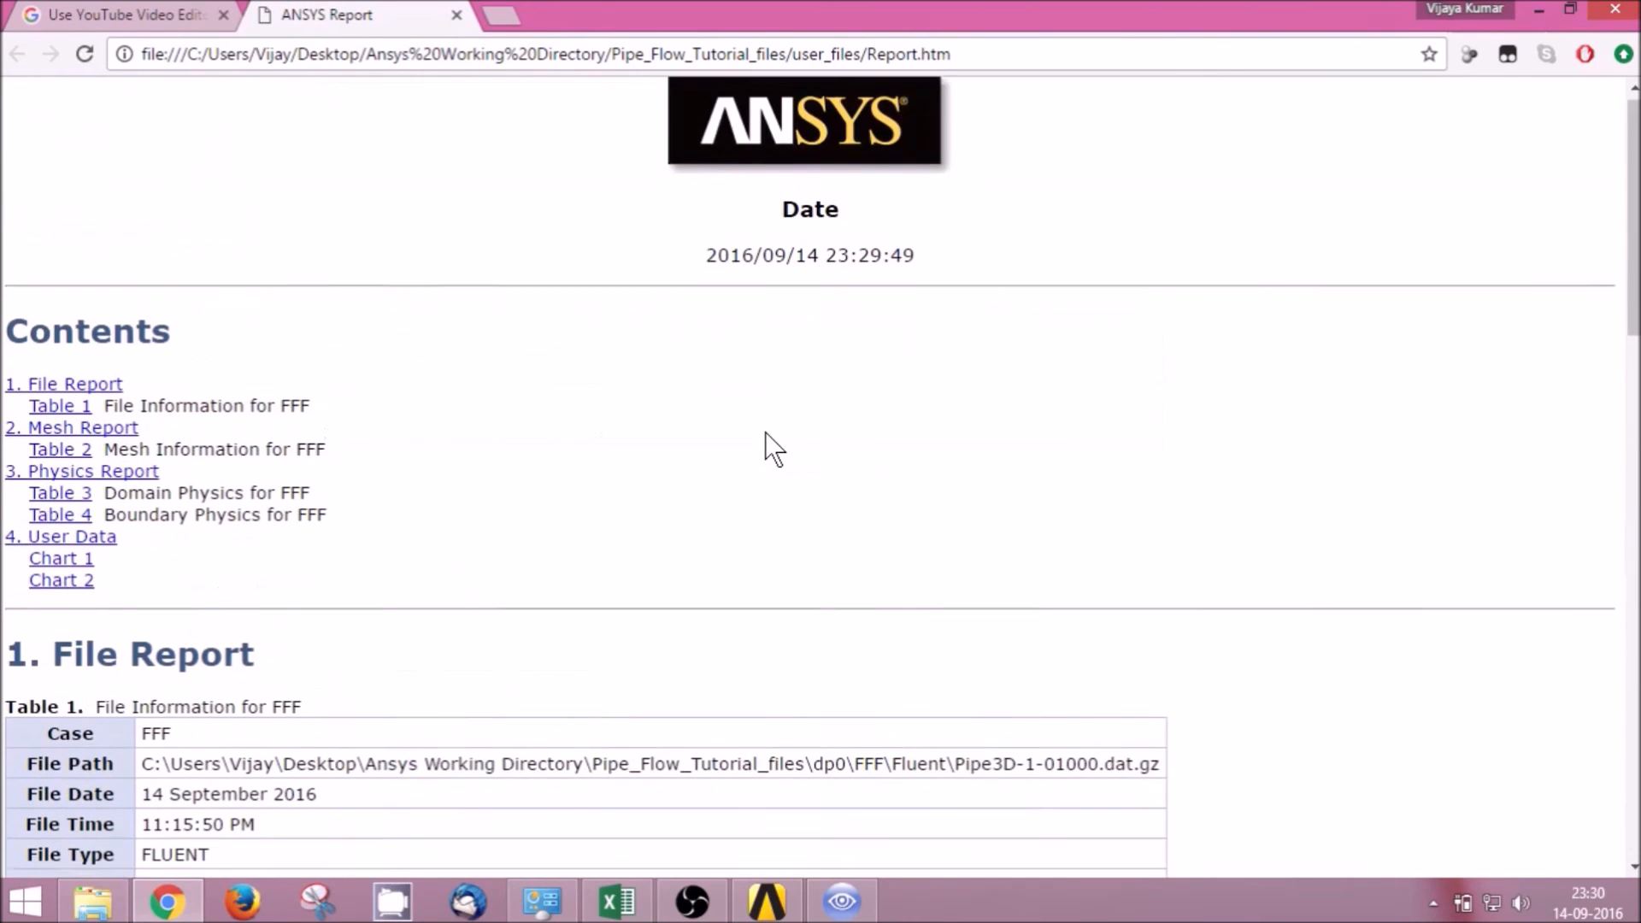